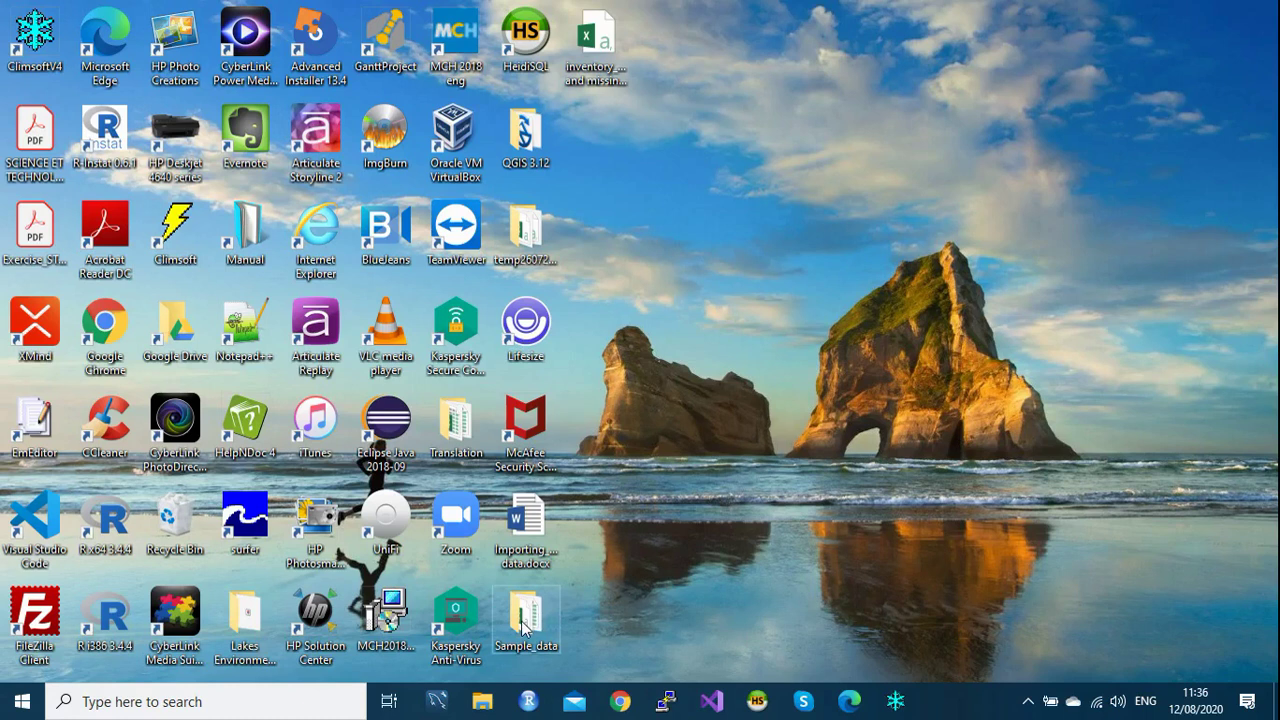
Open Bigogwe_aws_Formula_rema.txt from the AWS folder inside Sample_data in Excel and widen the date_time column to fit its contents
double_click(524, 626)
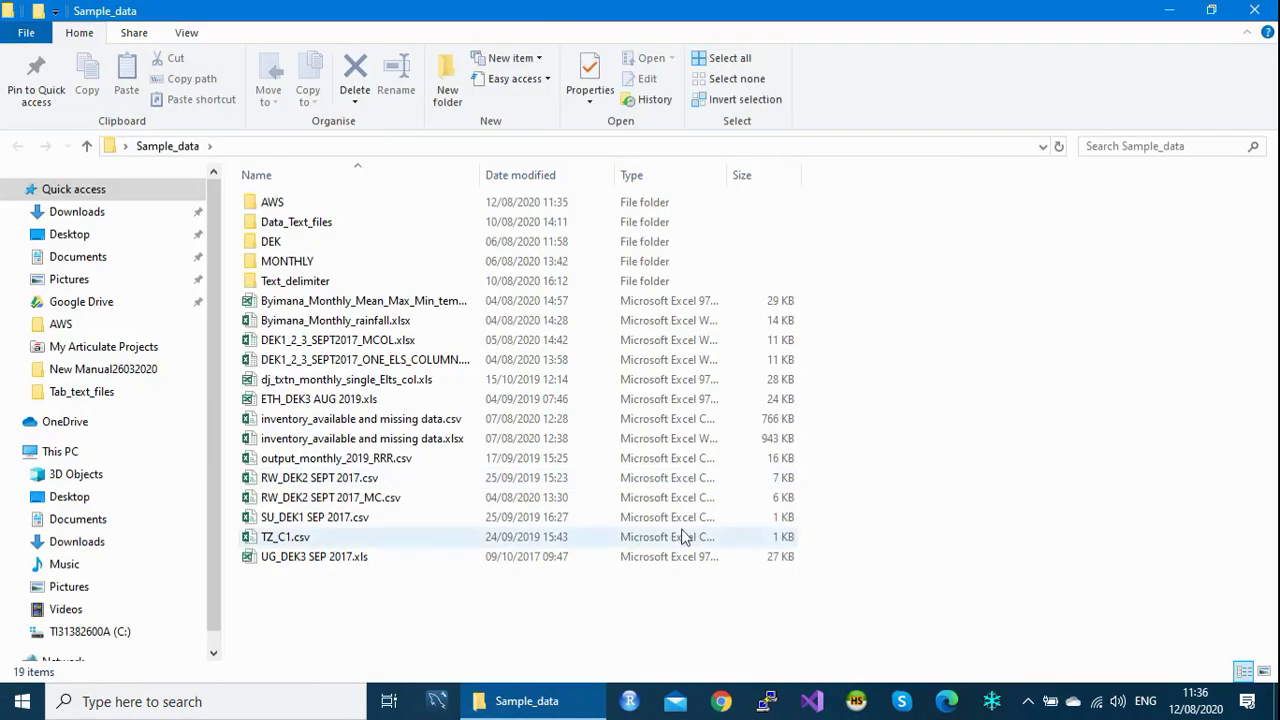
double_click(295, 205)
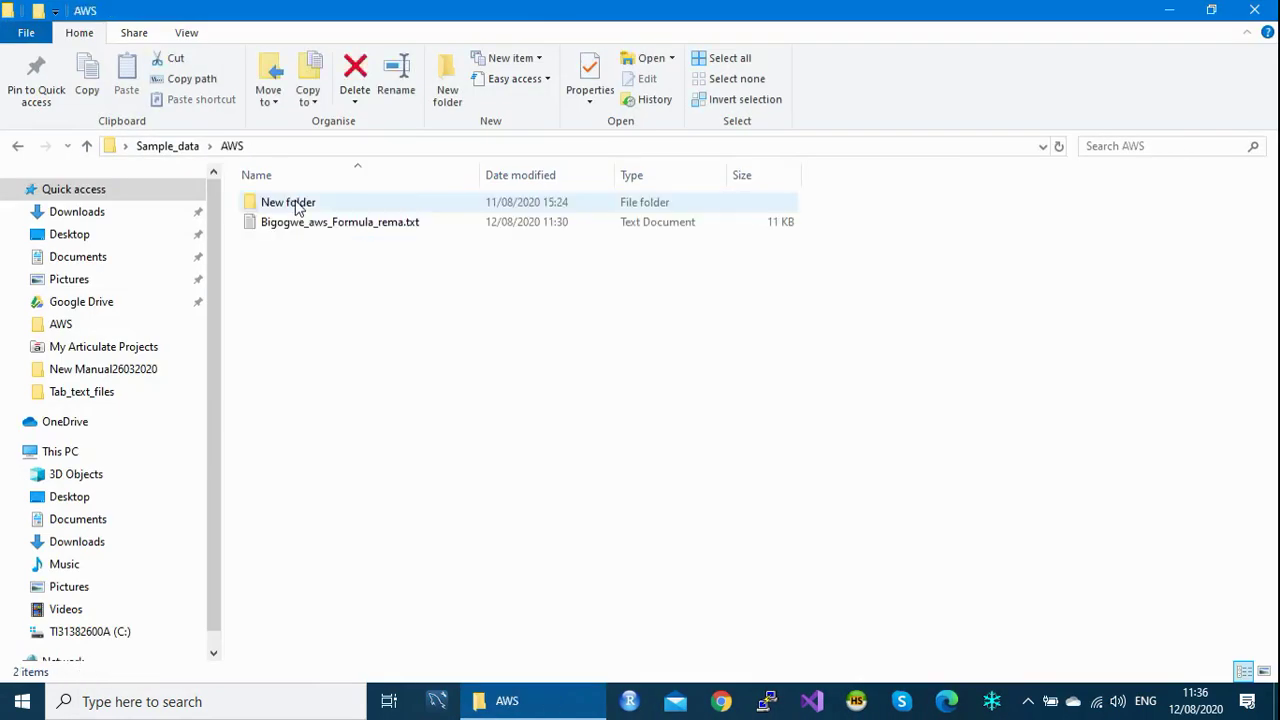
right_click(316, 226)
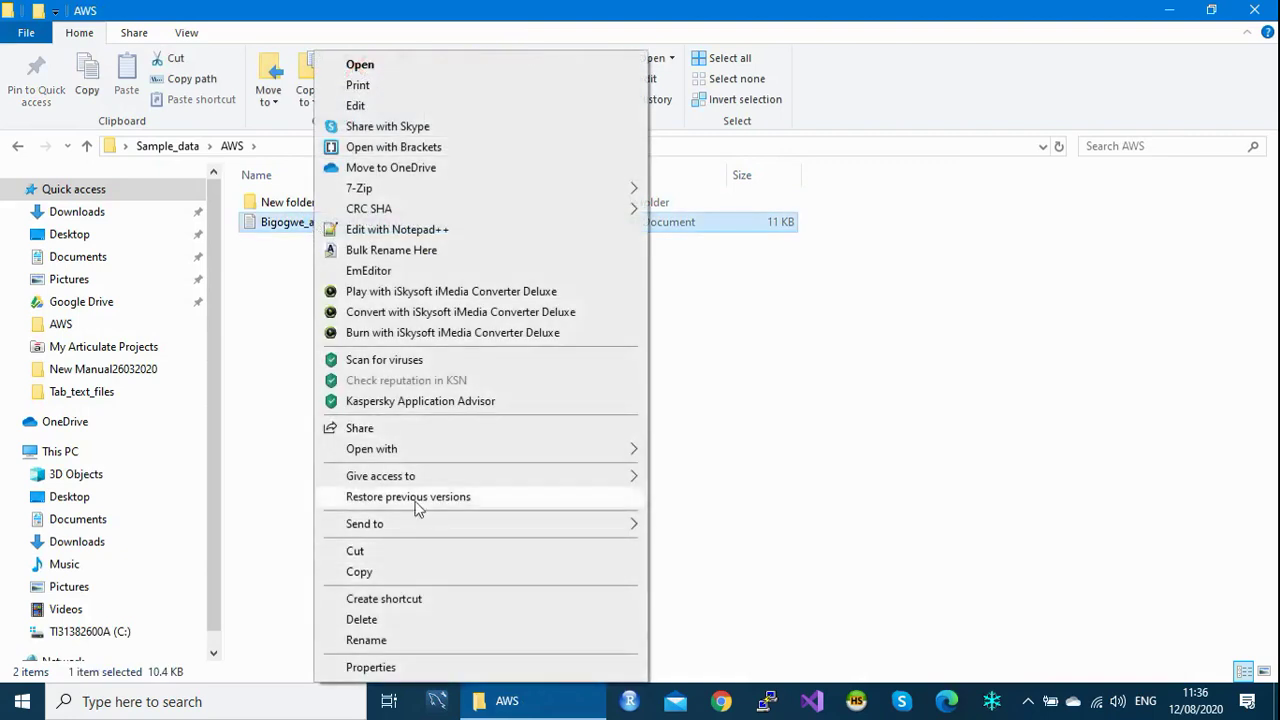
mouse_move(472, 452)
left_click(722, 478)
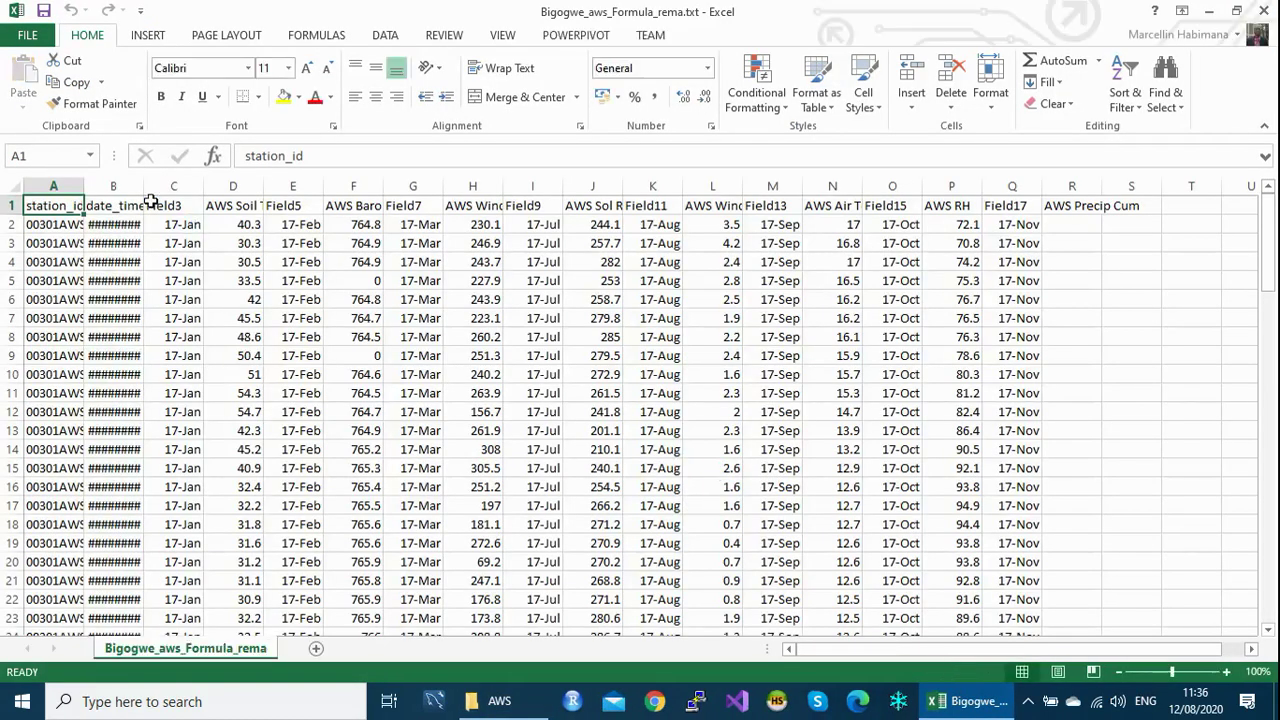
double_click(143, 187)
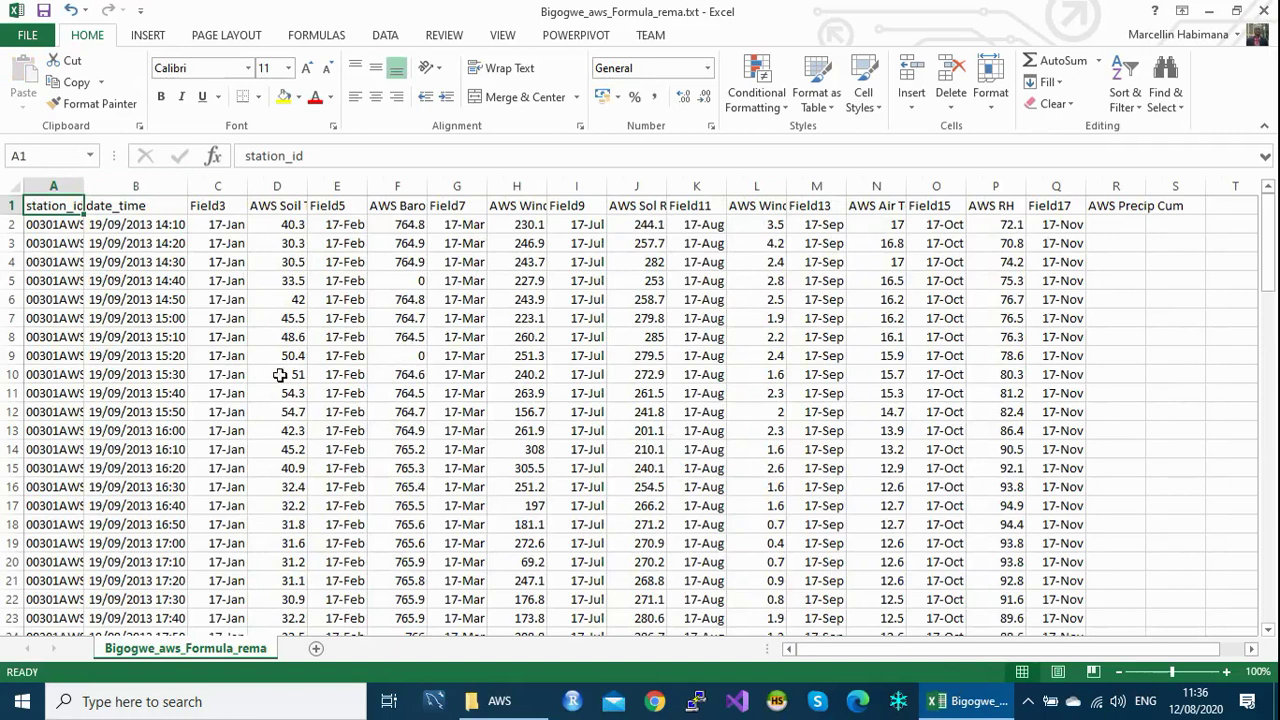
Examine the station_id, date_time and AWS element columns across the records, and close the file without saving
mouse_move(1270, 250)
left_mouse_down()
mouse_move(1275, 610)
mouse_move(1262, 505)
mouse_move(1276, 240)
left_mouse_up()
left_click_drag(57, 180, 107, 186)
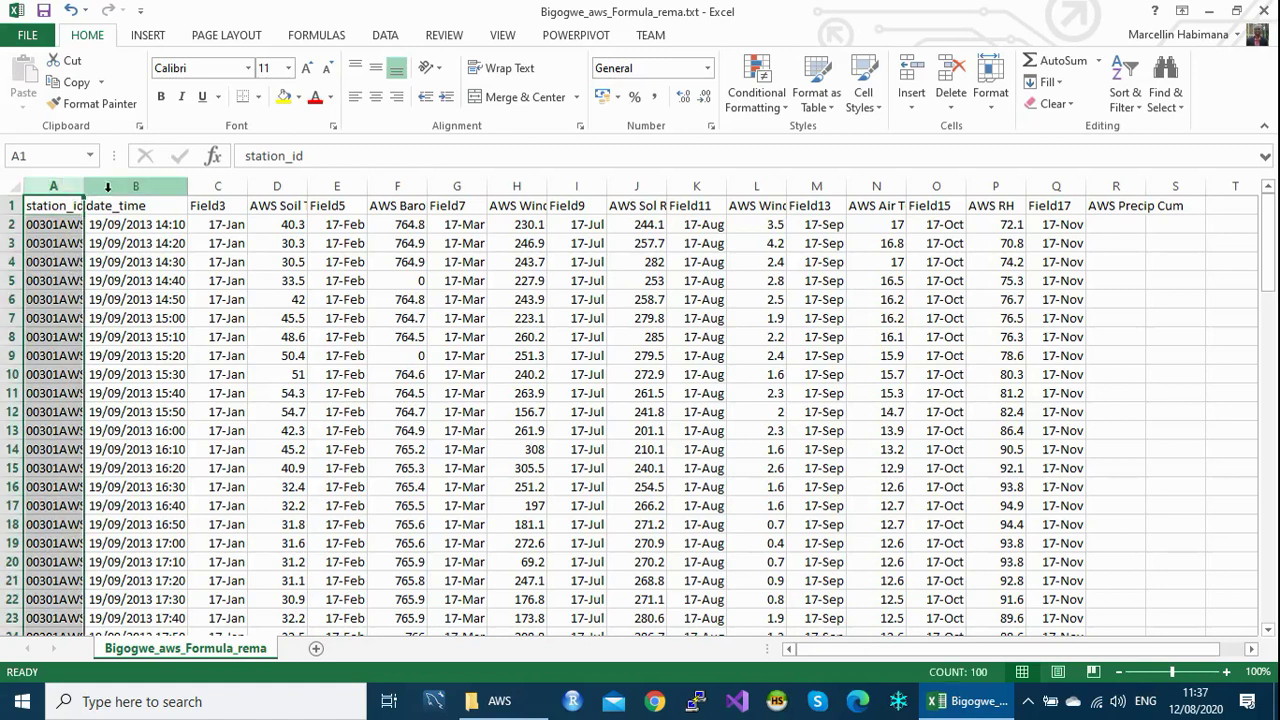
left_click(113, 185)
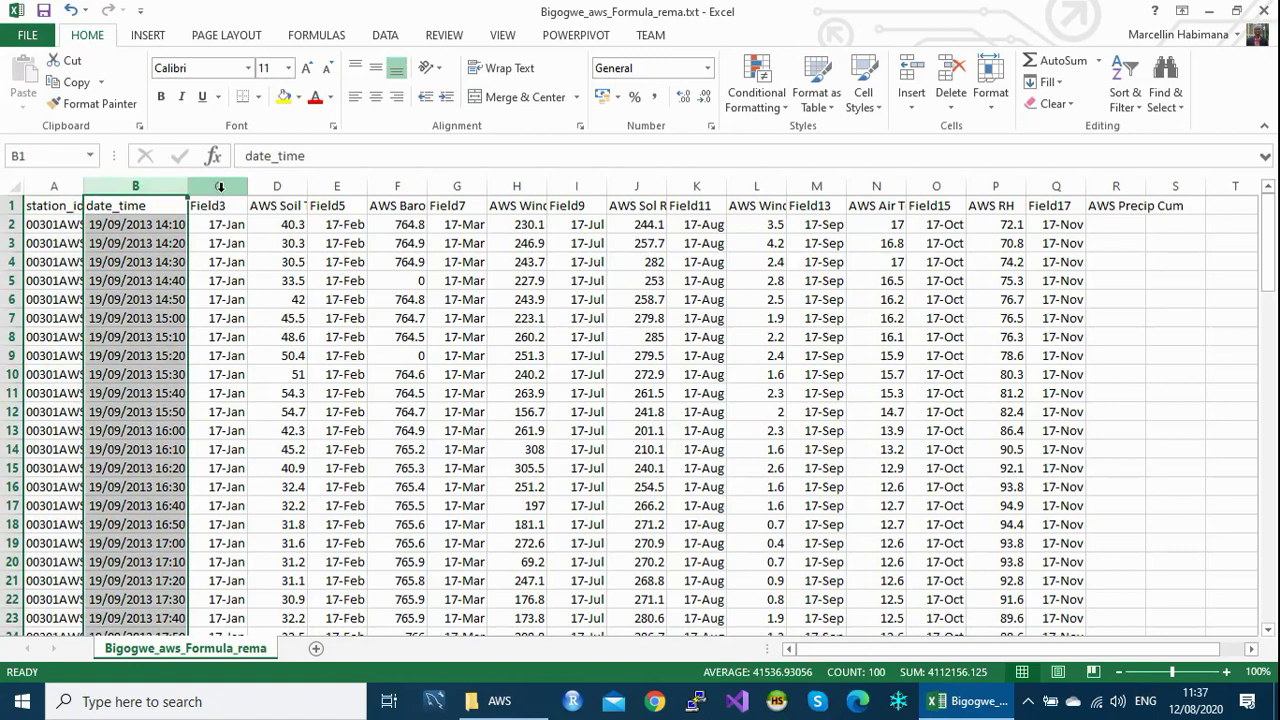
left_click(57, 184)
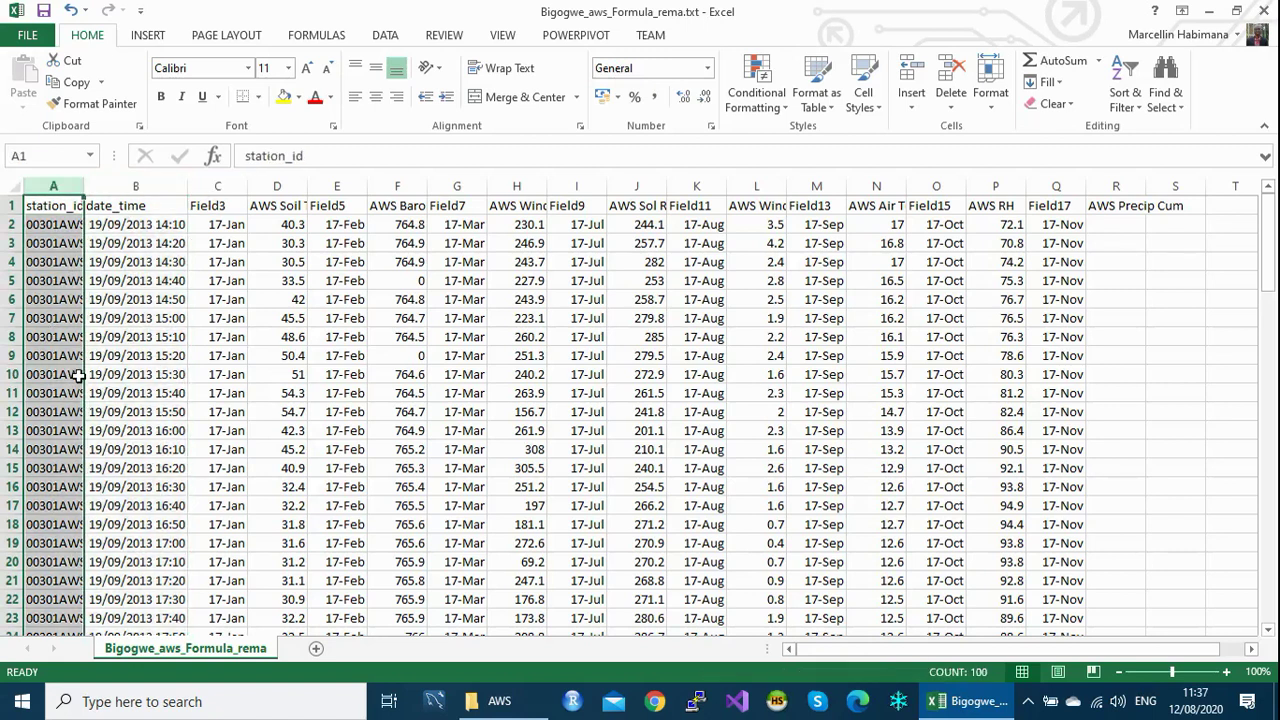
left_click(117, 211)
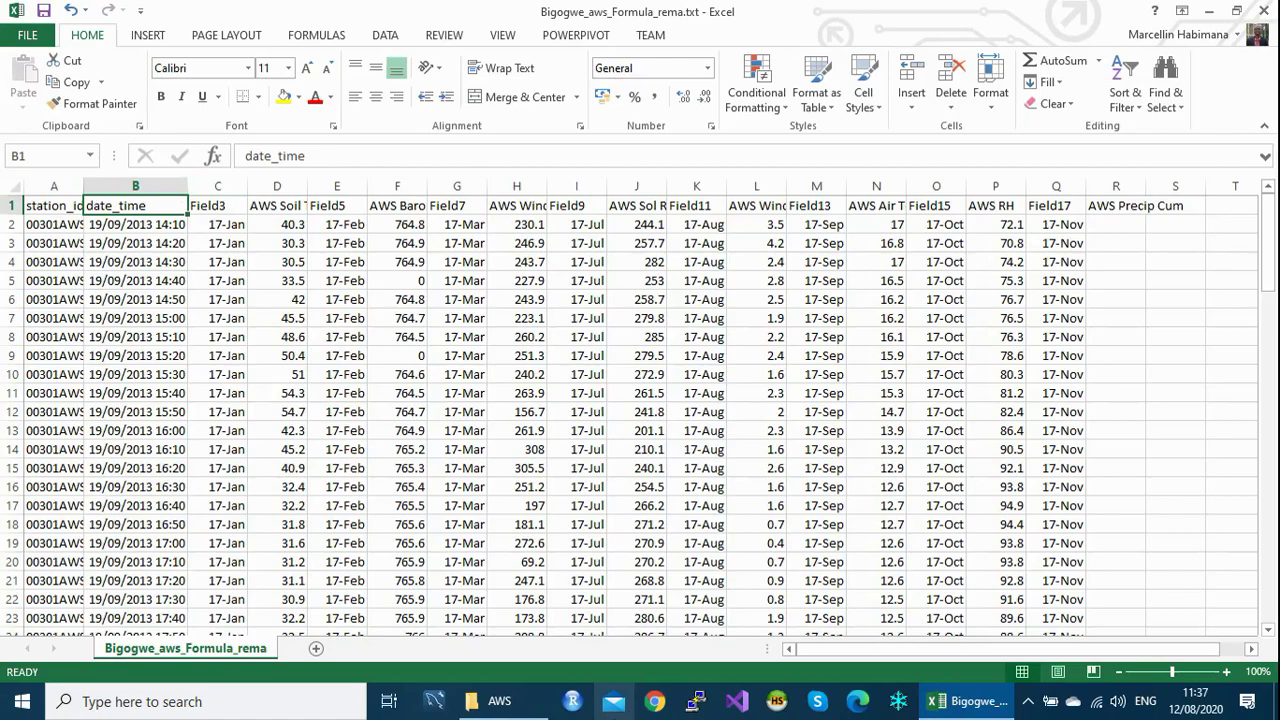
mouse_move(1274, 245)
left_mouse_down()
mouse_move(1274, 622)
mouse_move(1274, 240)
left_mouse_up()
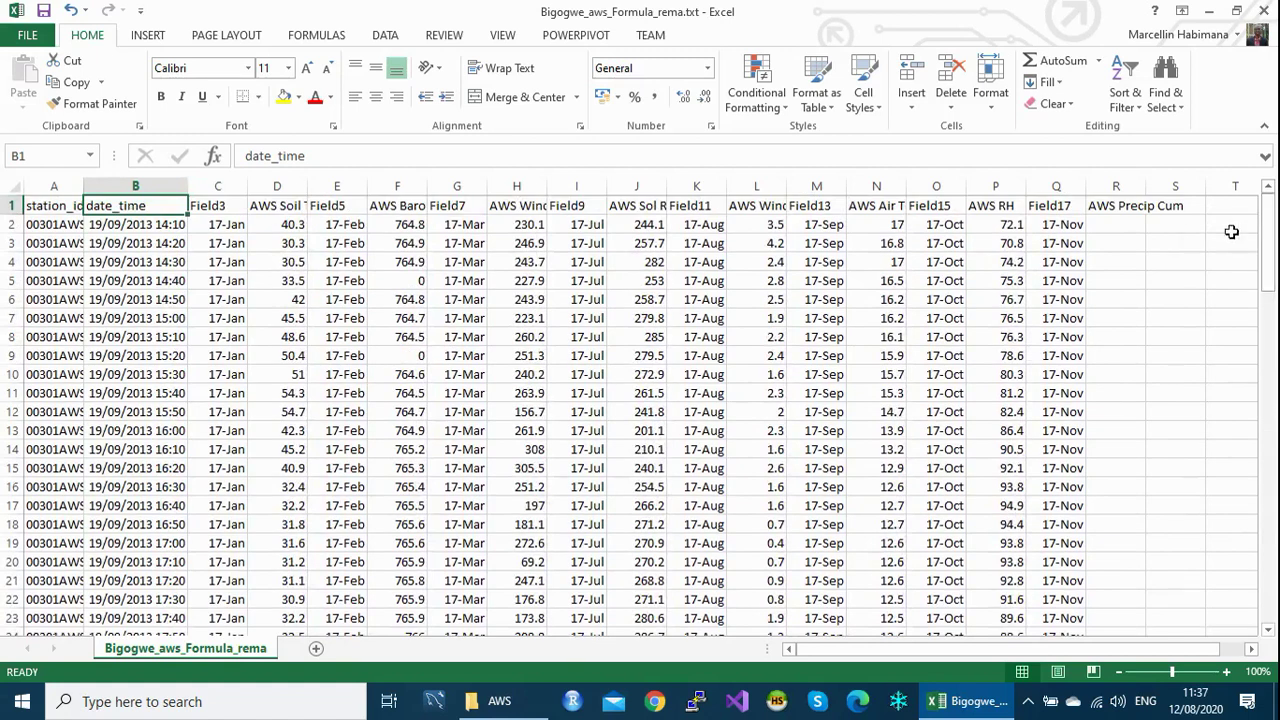
mouse_move(1275, 232)
left_mouse_down()
mouse_move(1274, 578)
mouse_move(1266, 221)
left_mouse_up()
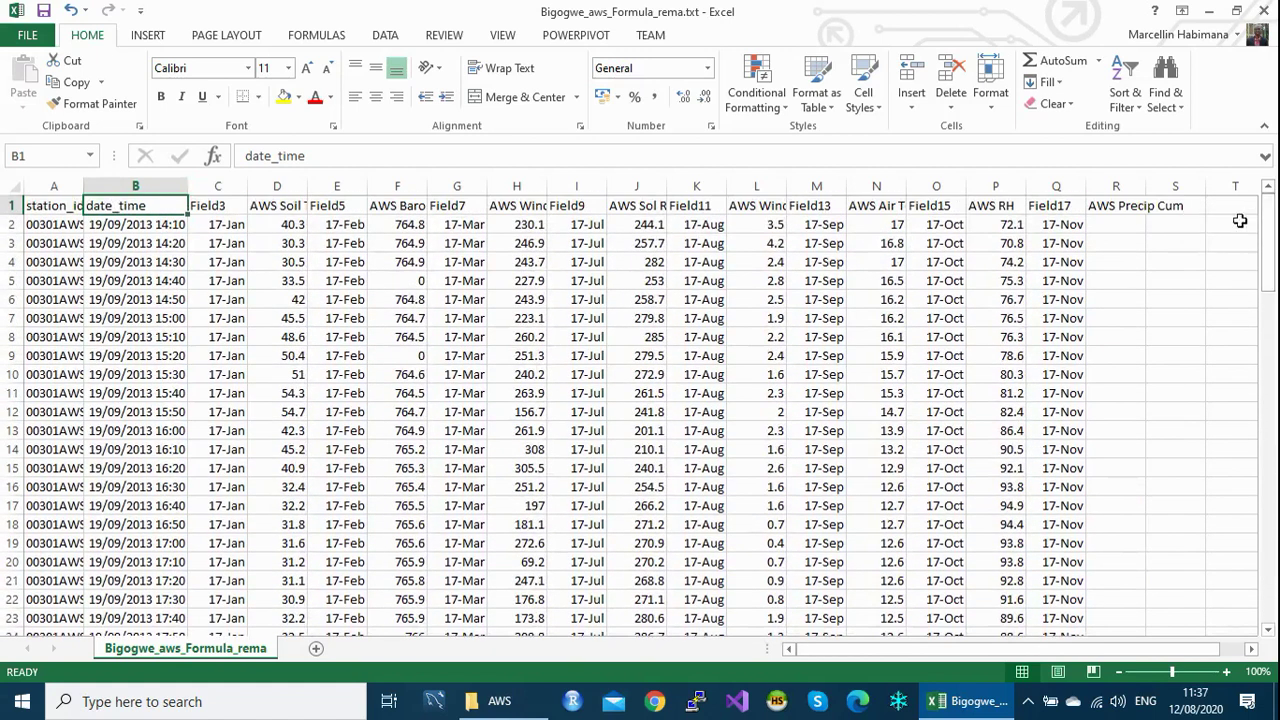
left_click(1111, 228)
left_click_drag(1274, 228, 1252, 325)
left_click_drag(1268, 270, 1268, 254)
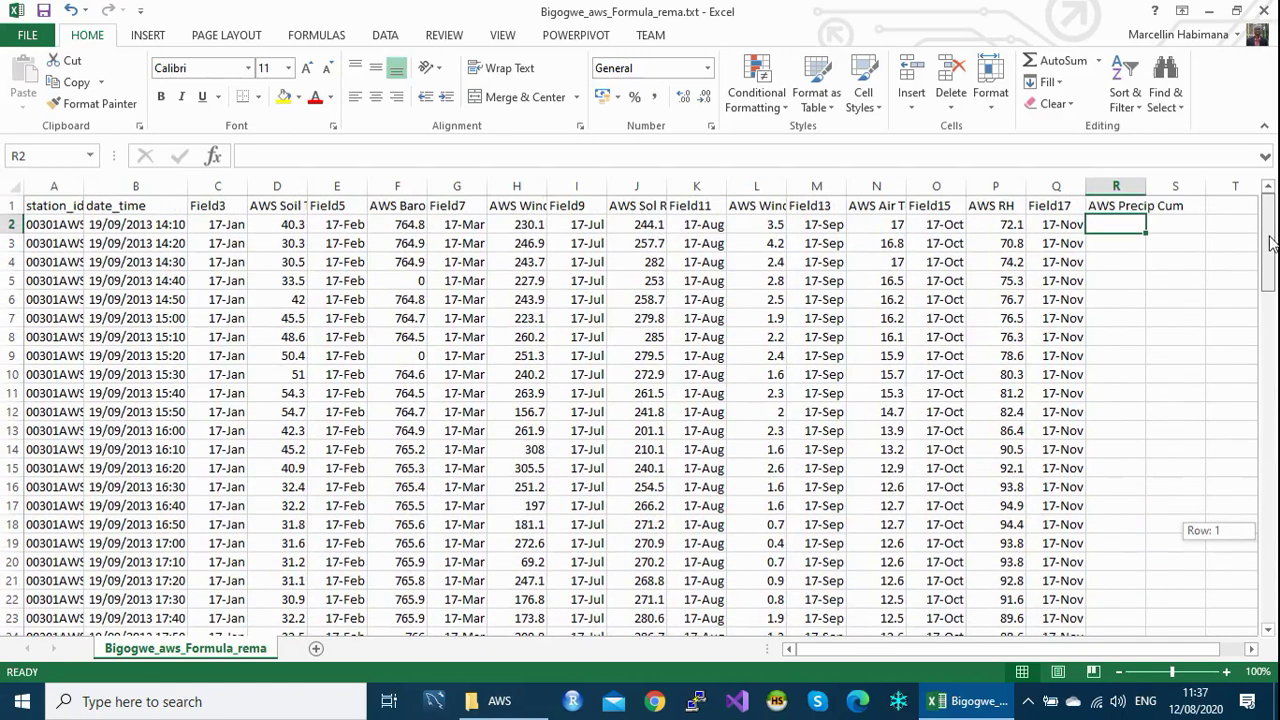
mouse_move(1268, 243)
left_mouse_down()
mouse_move(1269, 534)
mouse_move(1257, 224)
left_mouse_up()
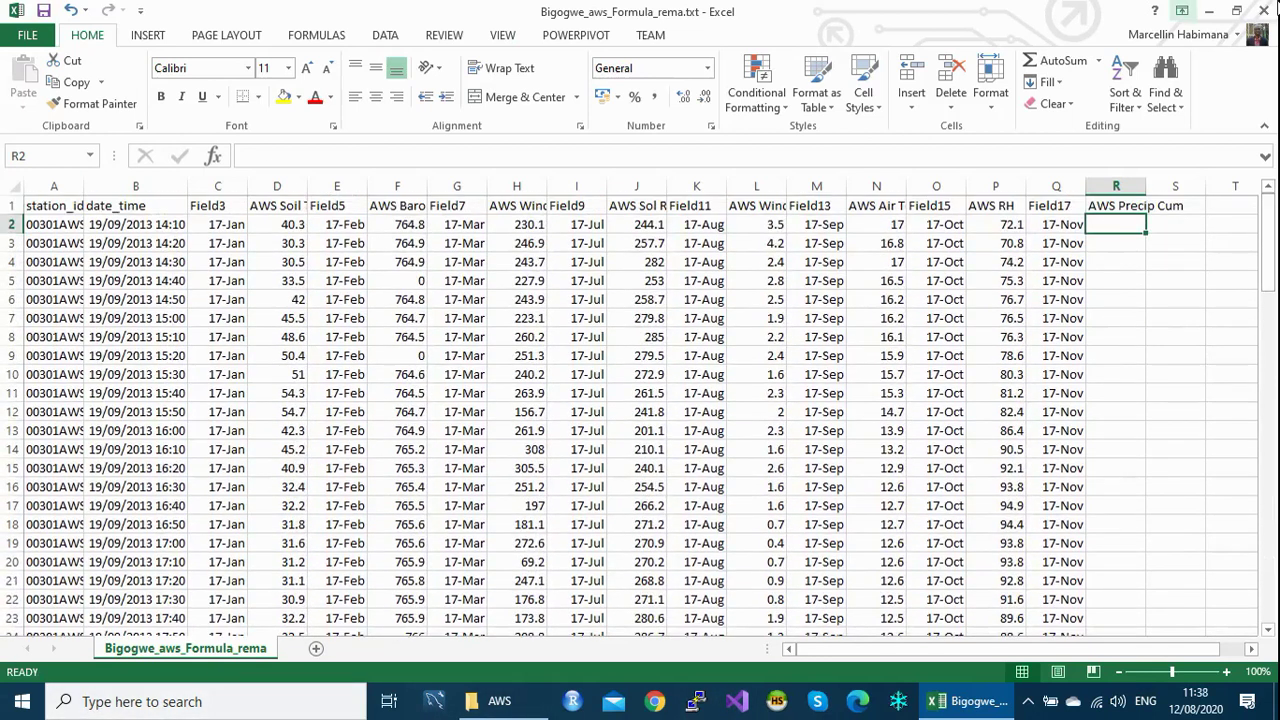
left_click(1265, 12)
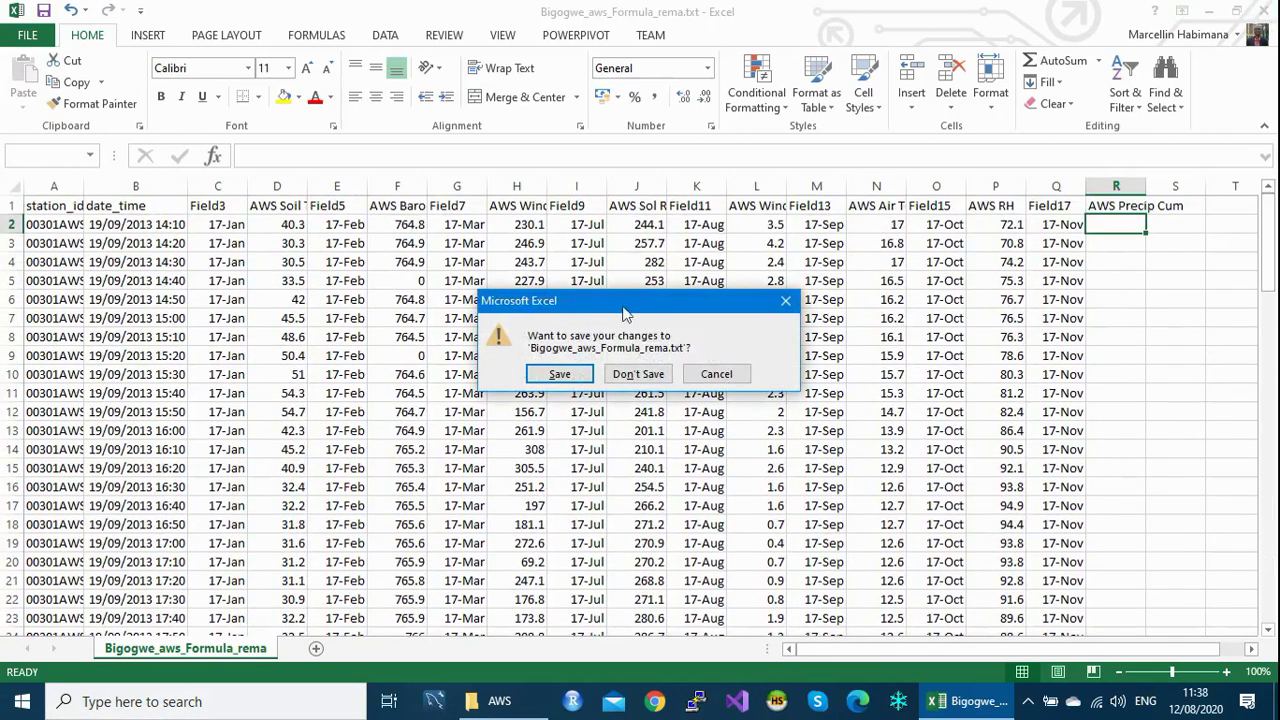
left_click(638, 381)
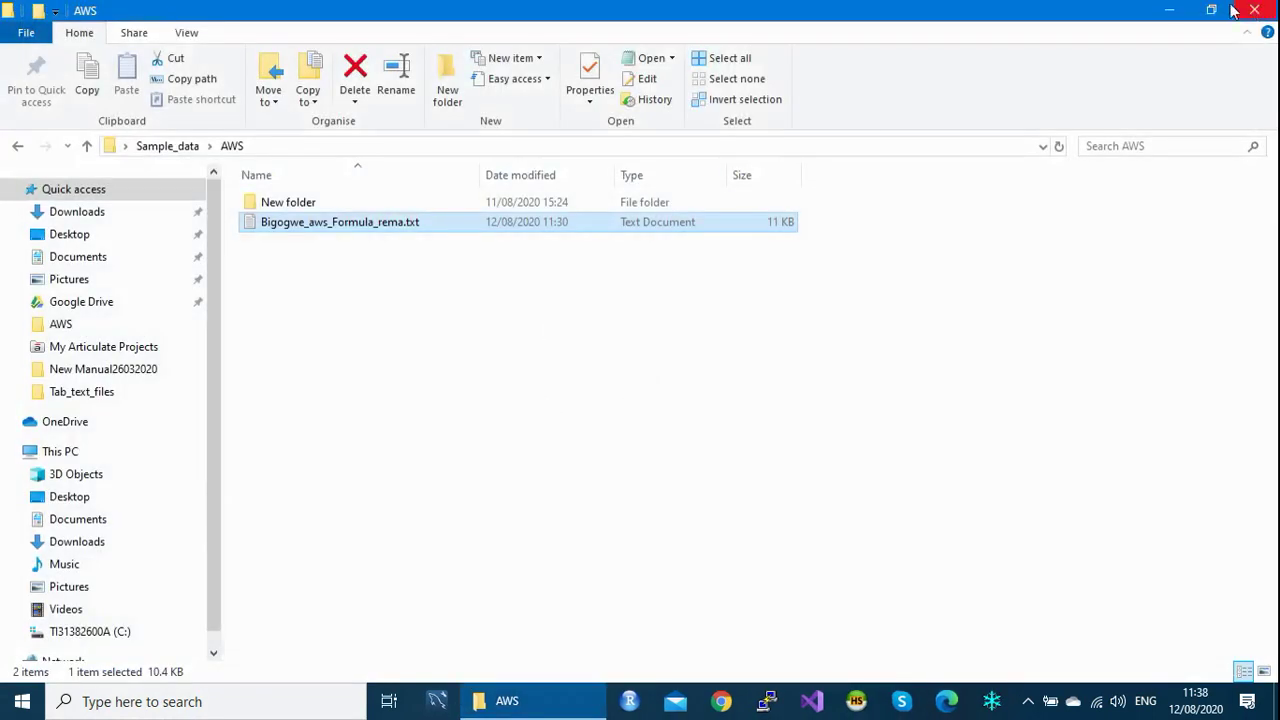
Return to the Sample_data folder and open the Tab_text_files folder inside Text_delimiter
left_click(86, 146)
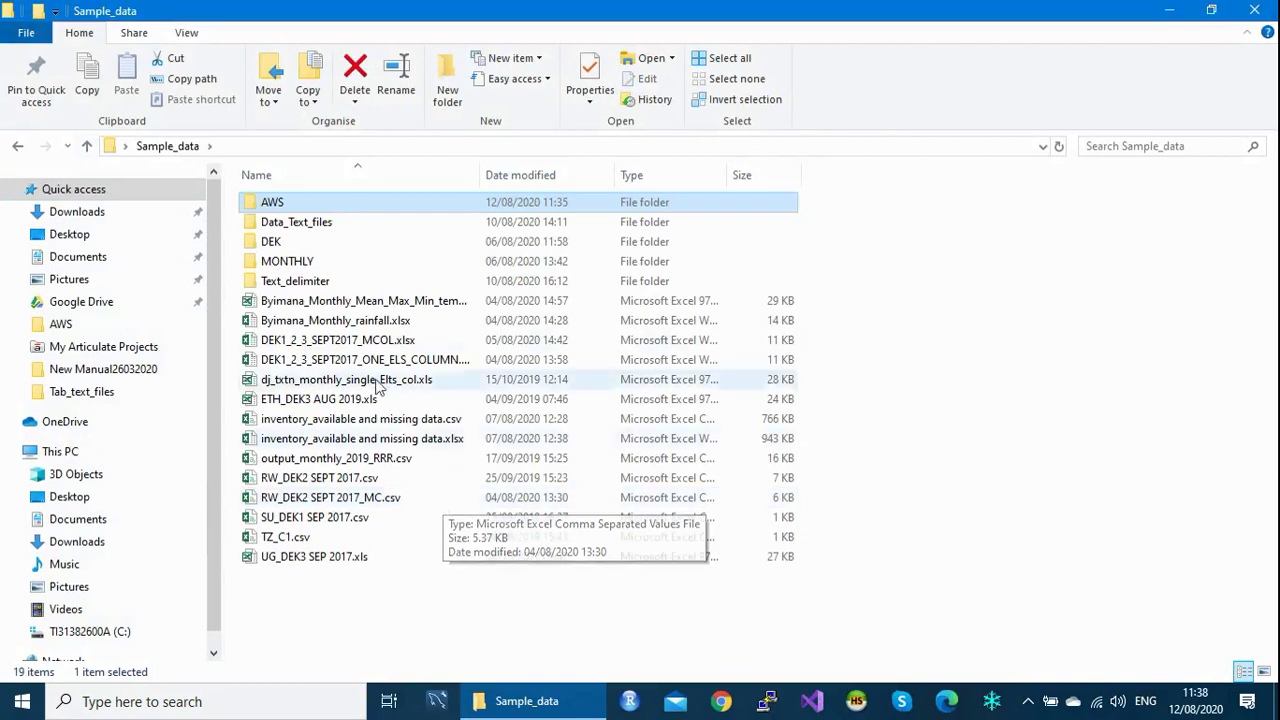
double_click(318, 288)
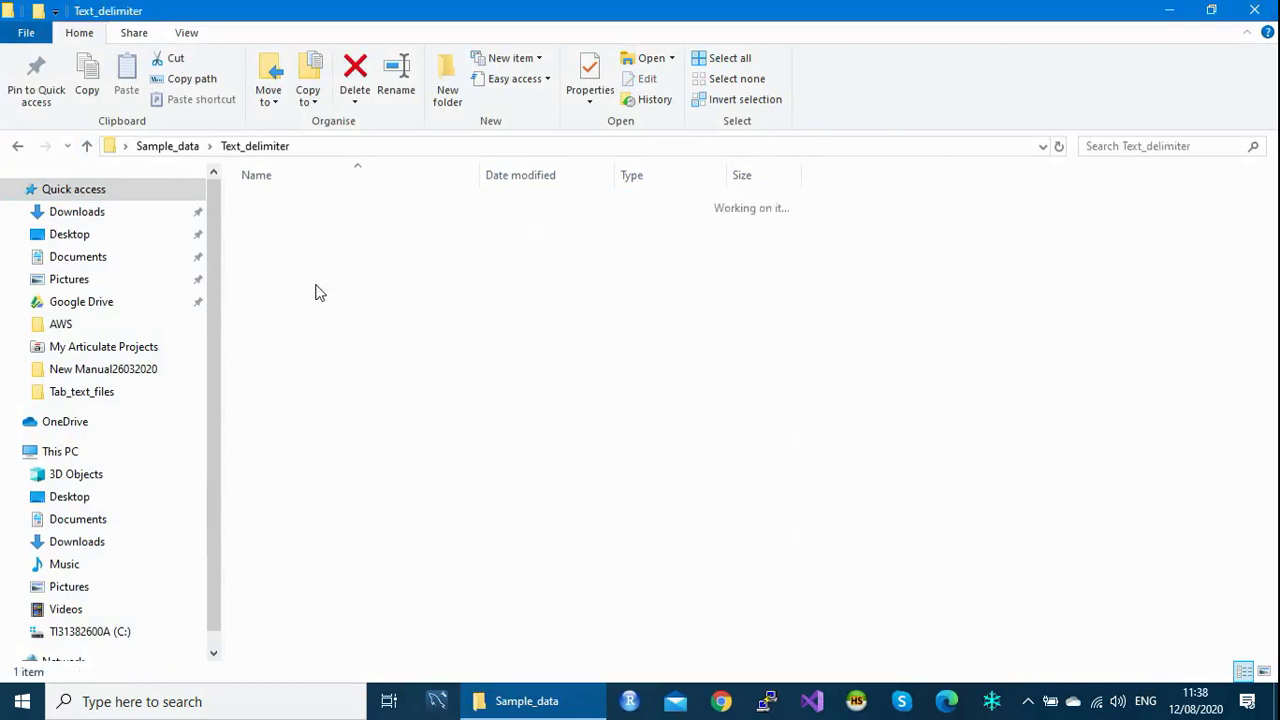
left_click(288, 207)
double_click(288, 207)
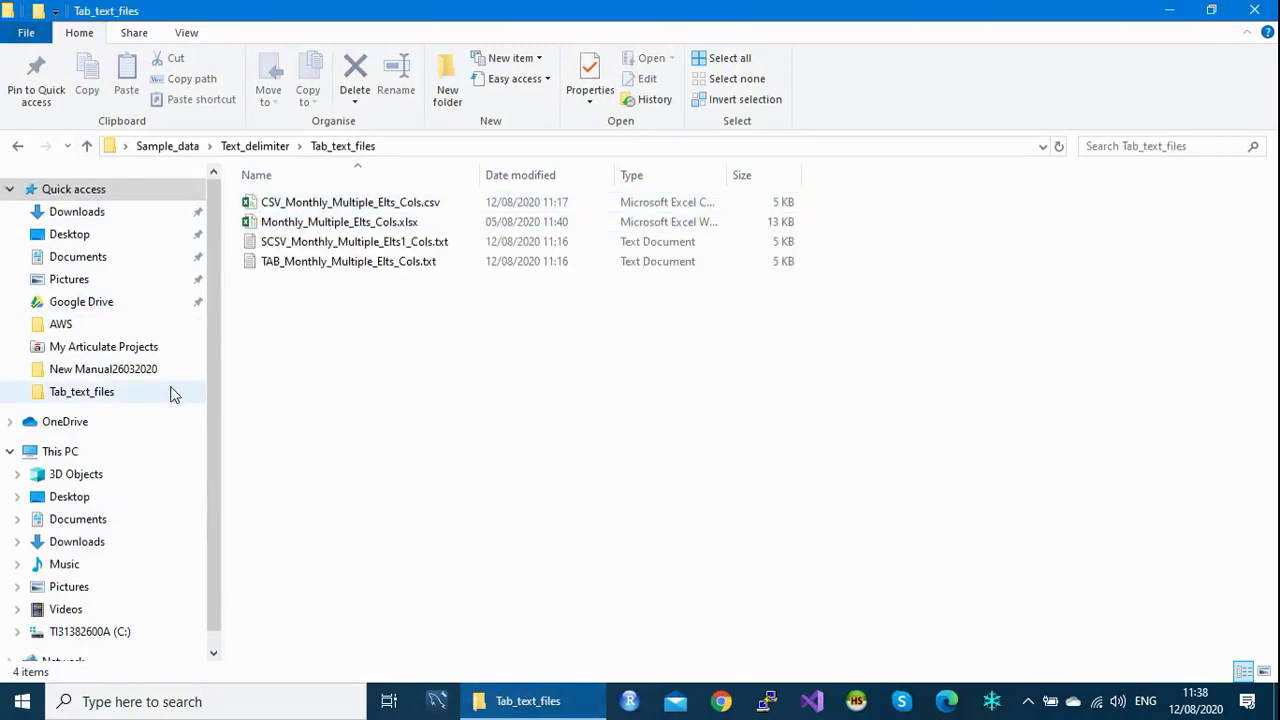
View Monthly_Multiple_Elts_Cols.xlsx in Excel and close it without saving
left_click(310, 228)
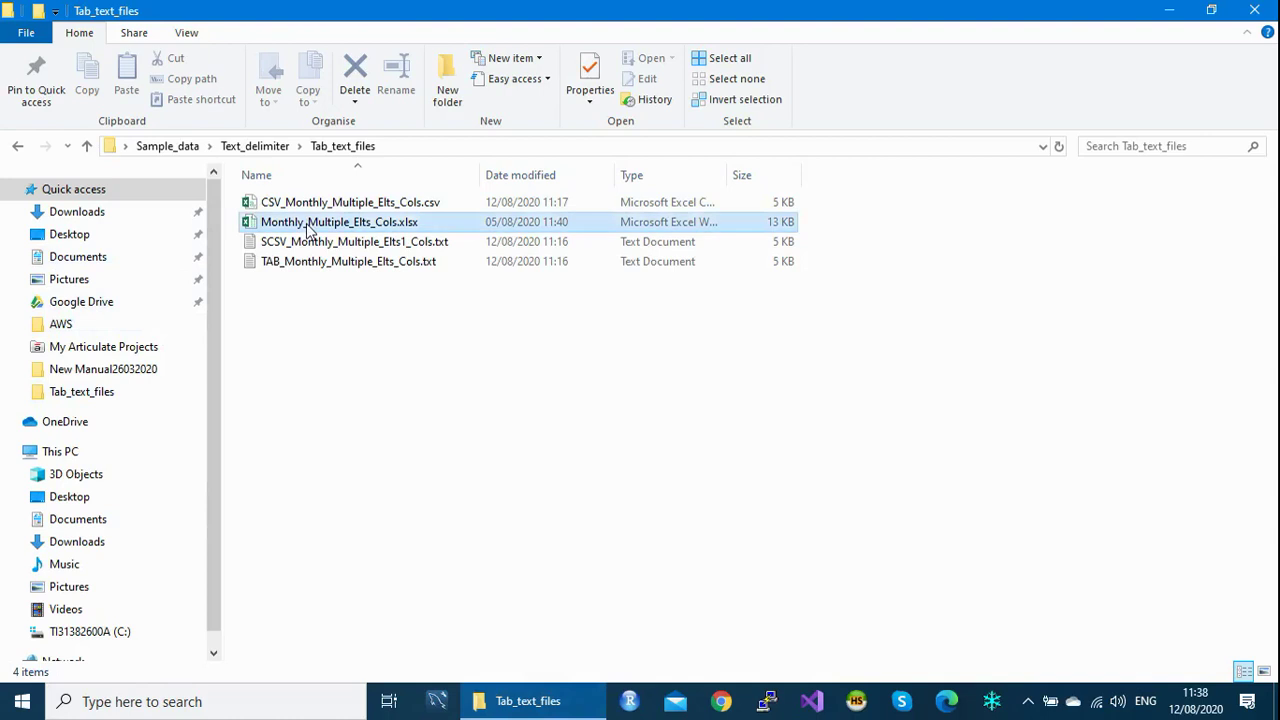
double_click(366, 224)
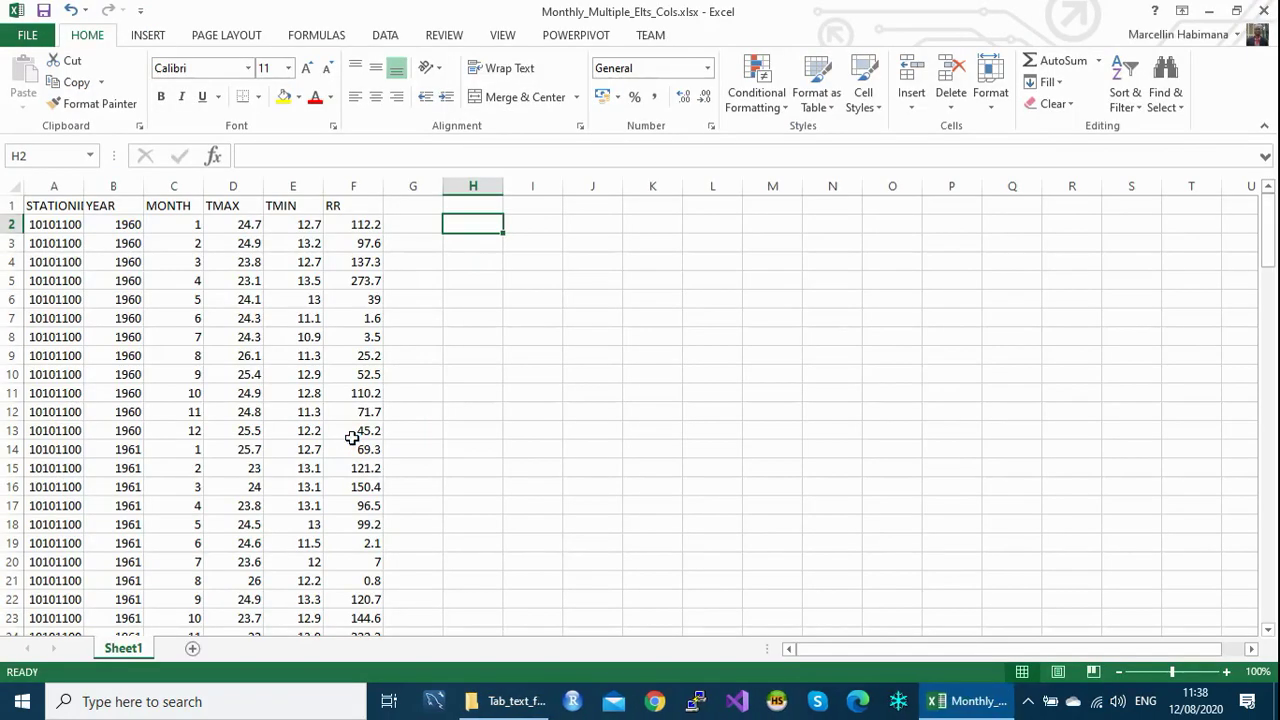
left_click(1263, 11)
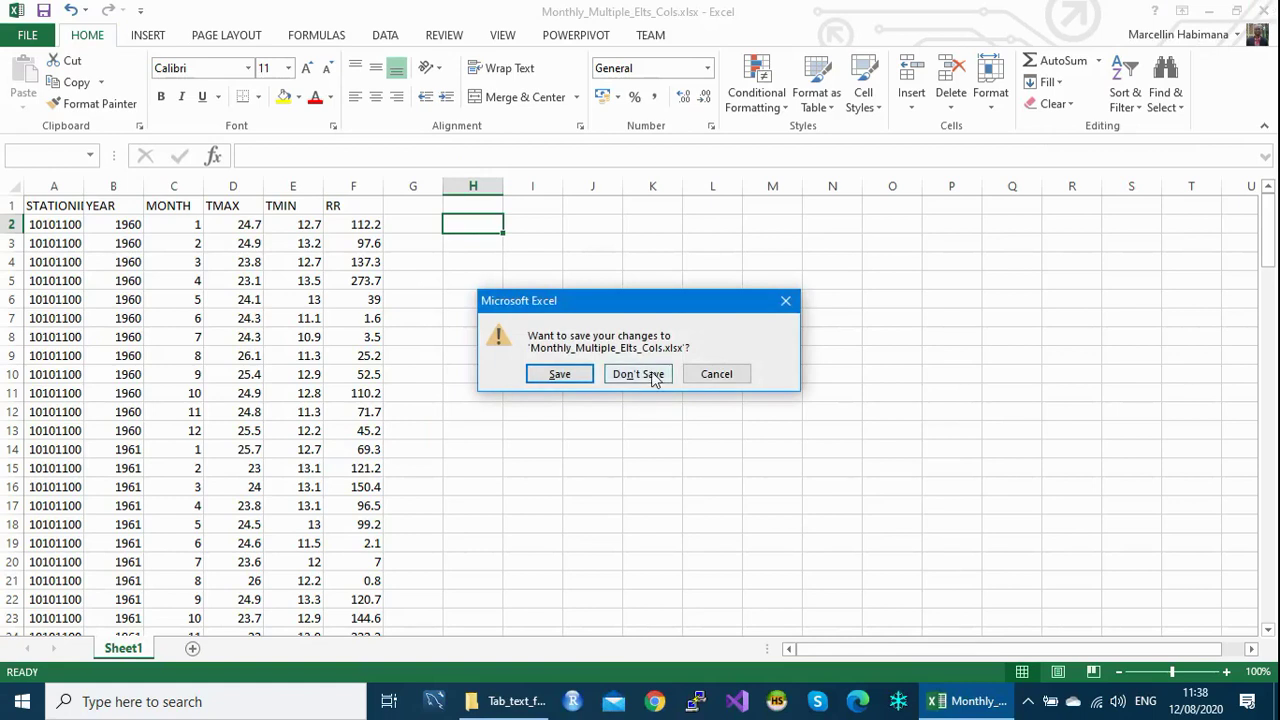
left_click(638, 374)
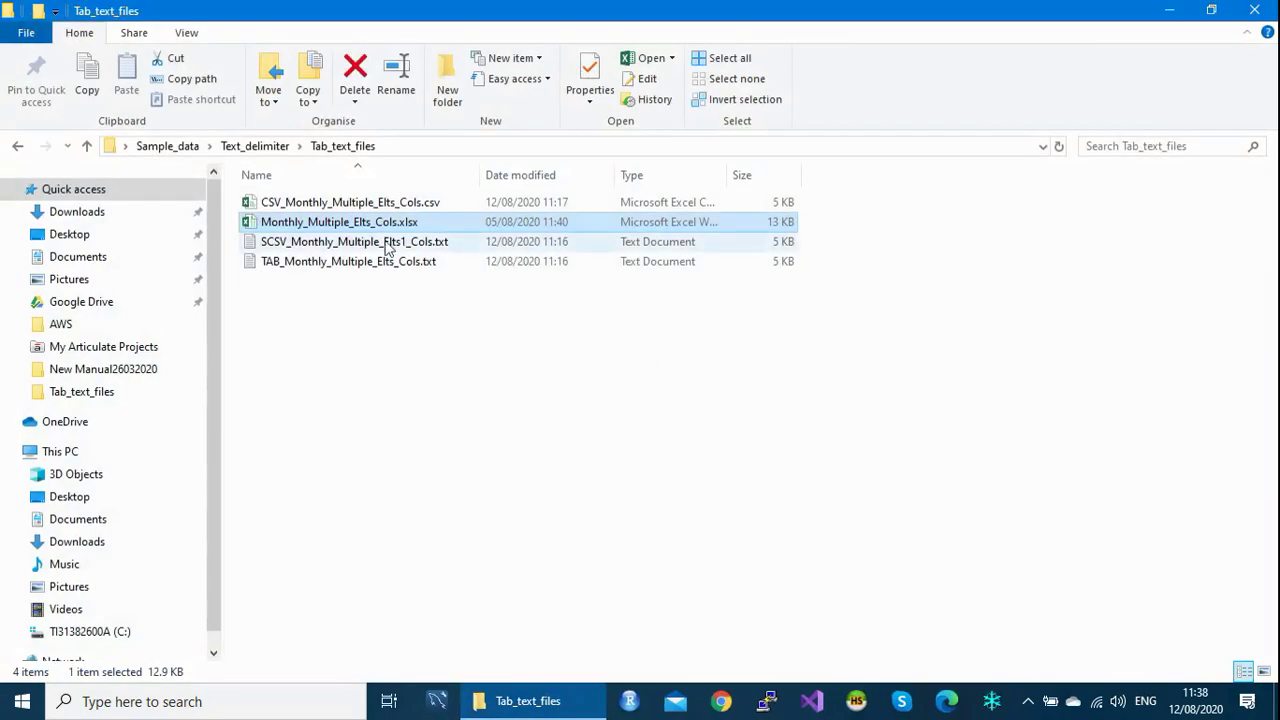
View the raw contents of Monthly_Multiple_Elts_Cols.xlsx in Notepad and close it
right_click(374, 230)
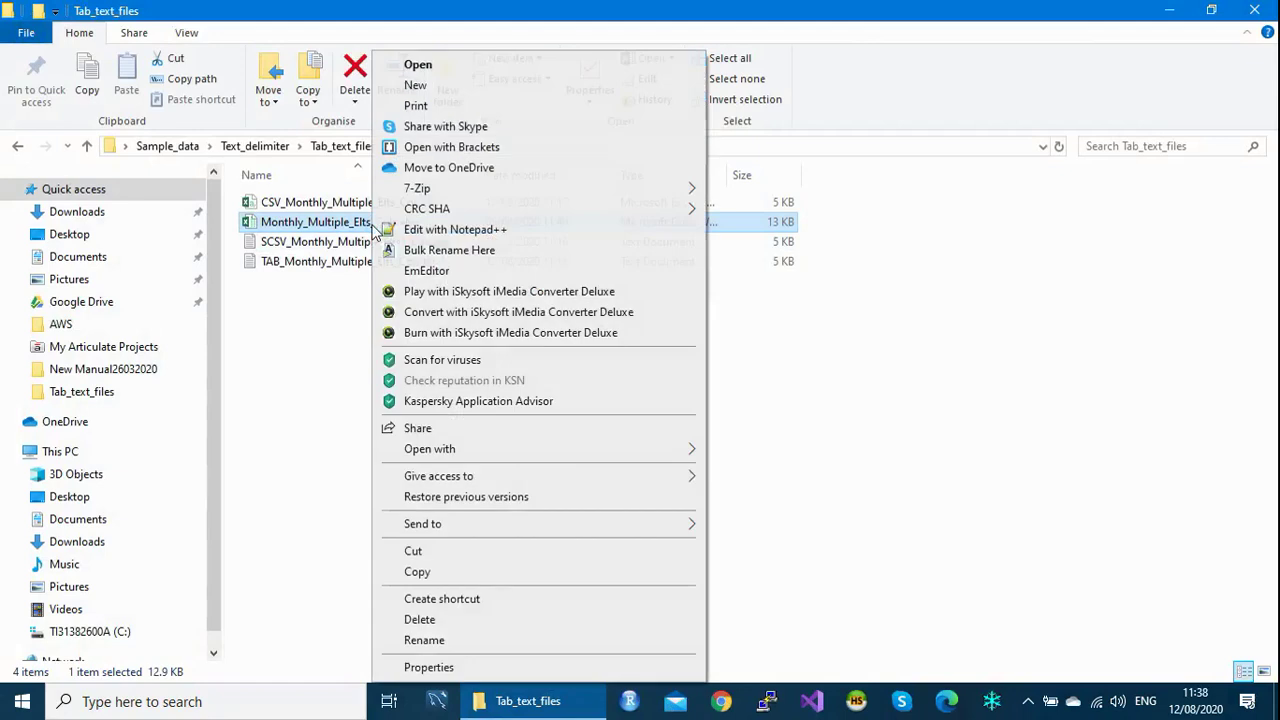
mouse_move(689, 457)
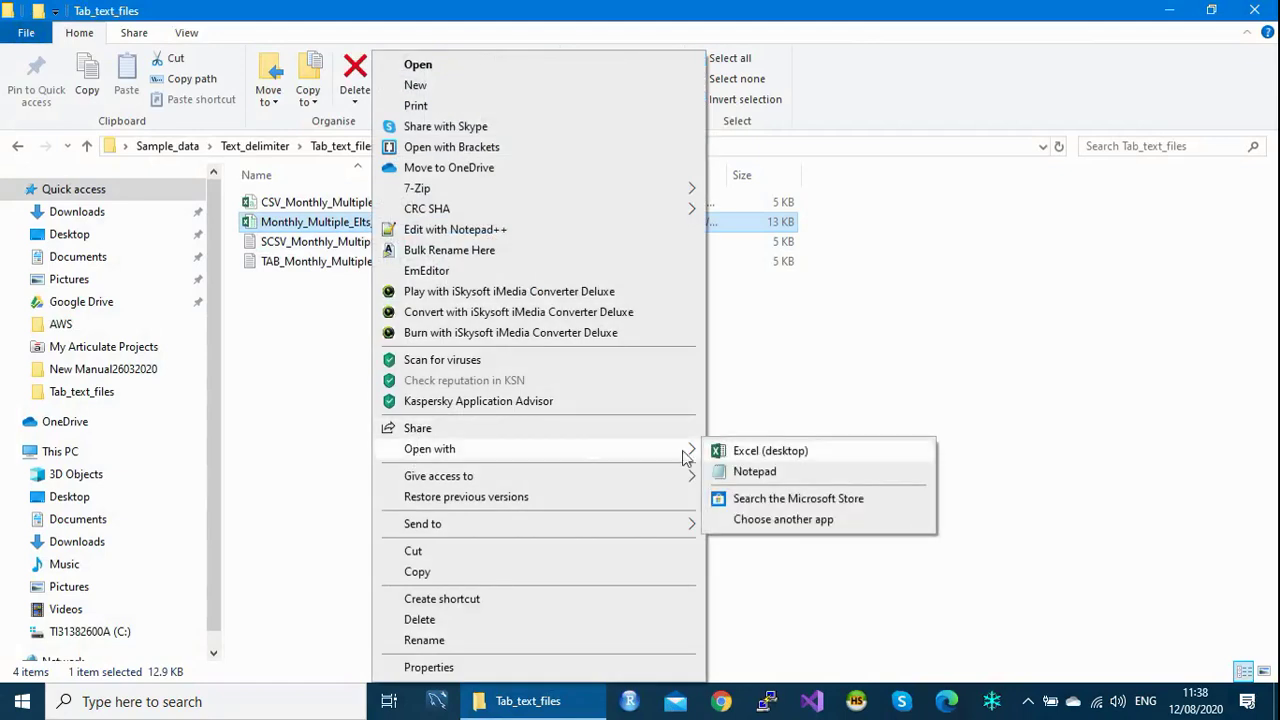
left_click(777, 471)
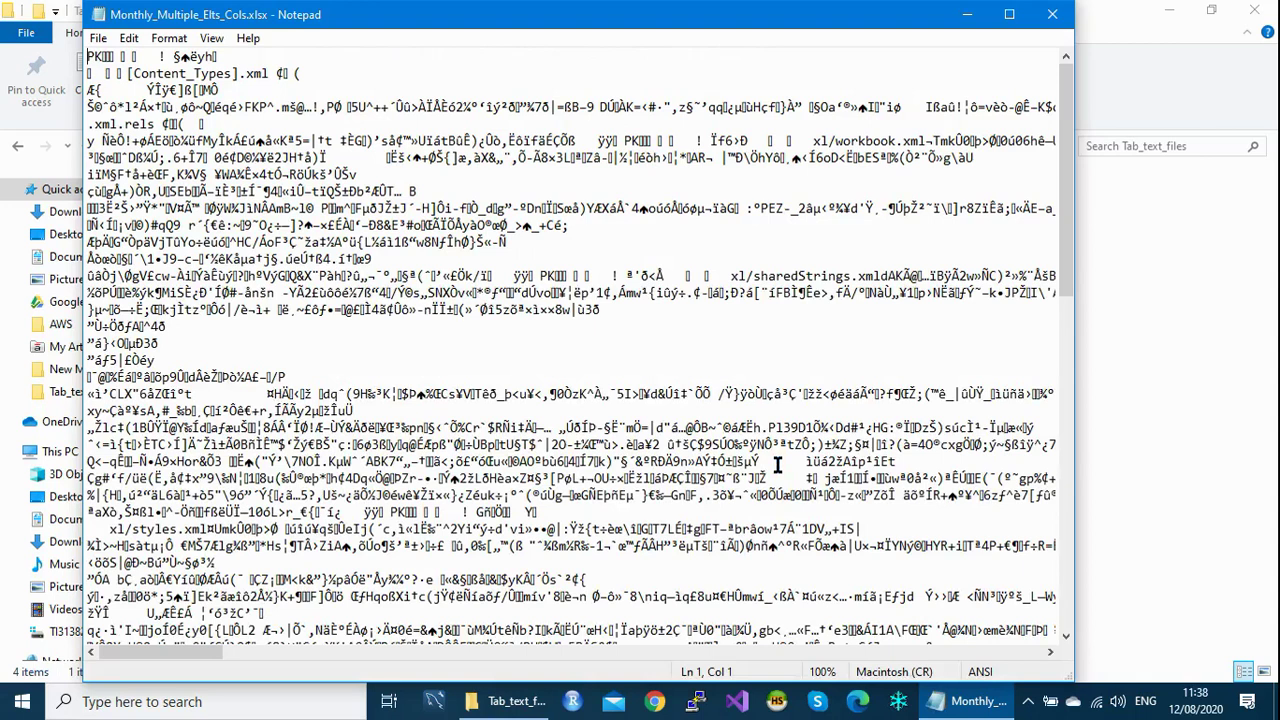
left_click(1052, 14)
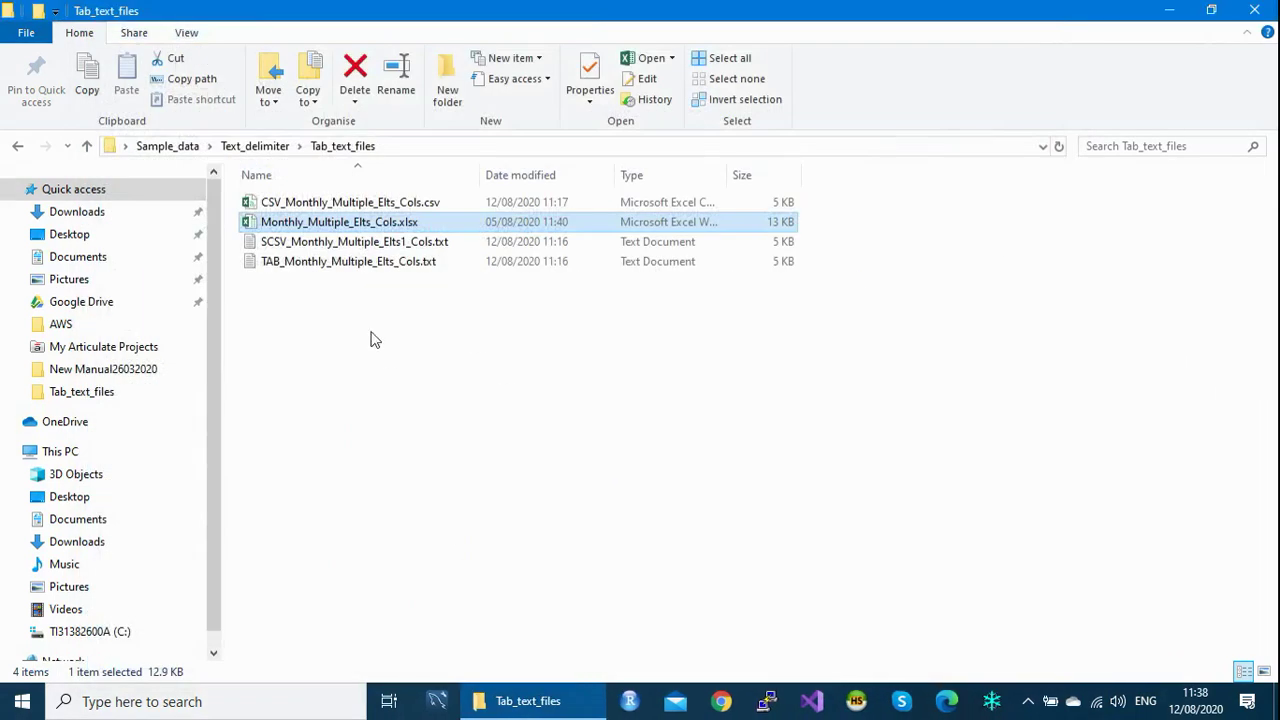
Inspect the column separators of CSV_Monthly_Multiple_Elts_Cols.csv in Notepad and close the file
left_click(340, 205)
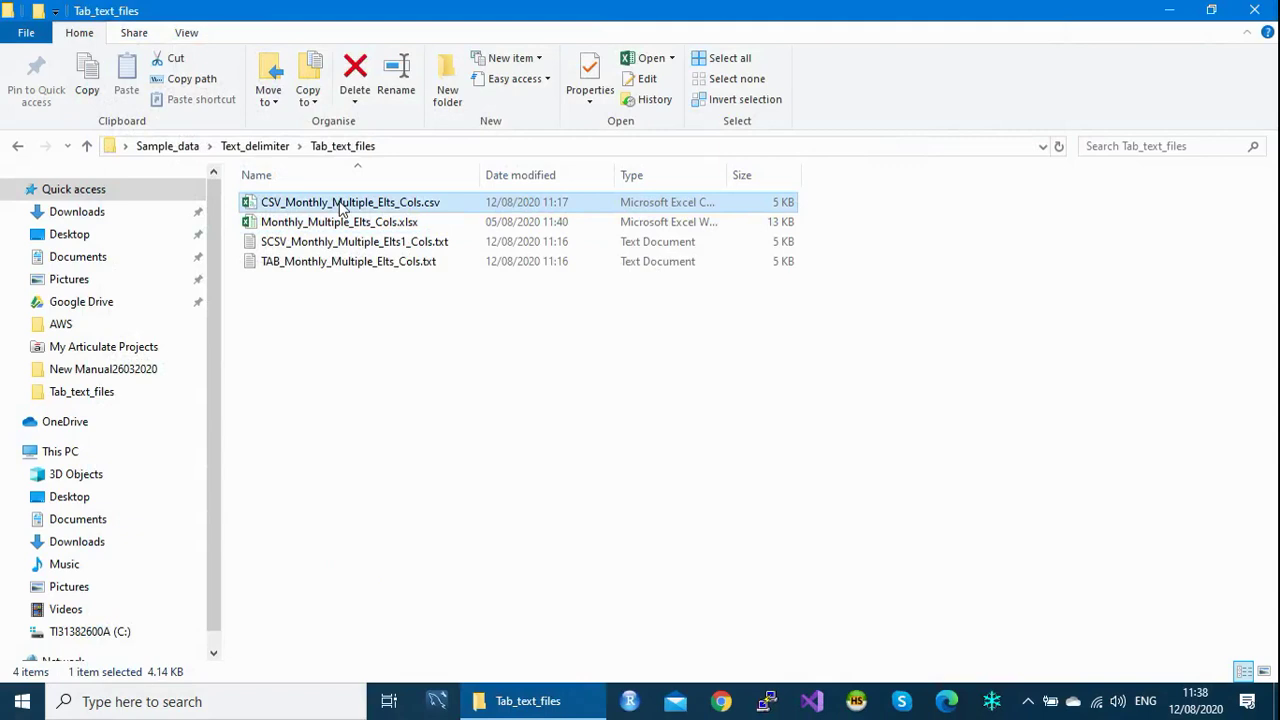
right_click(338, 204)
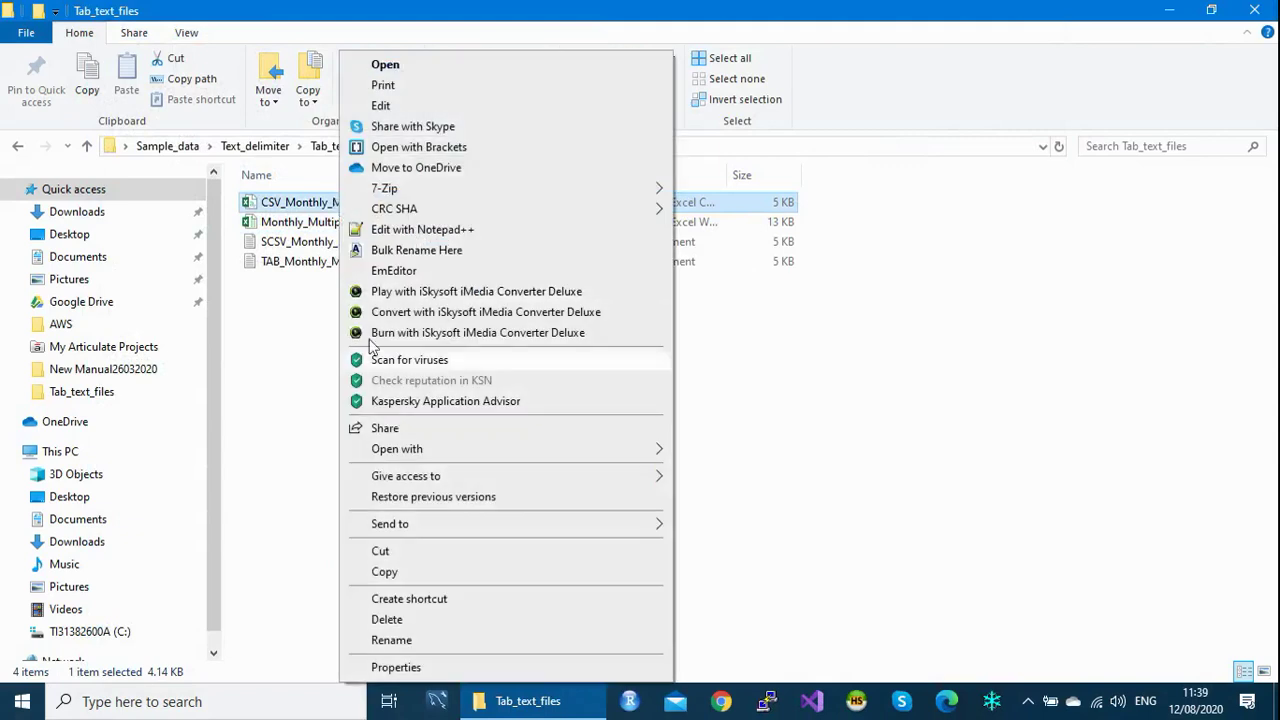
mouse_move(431, 452)
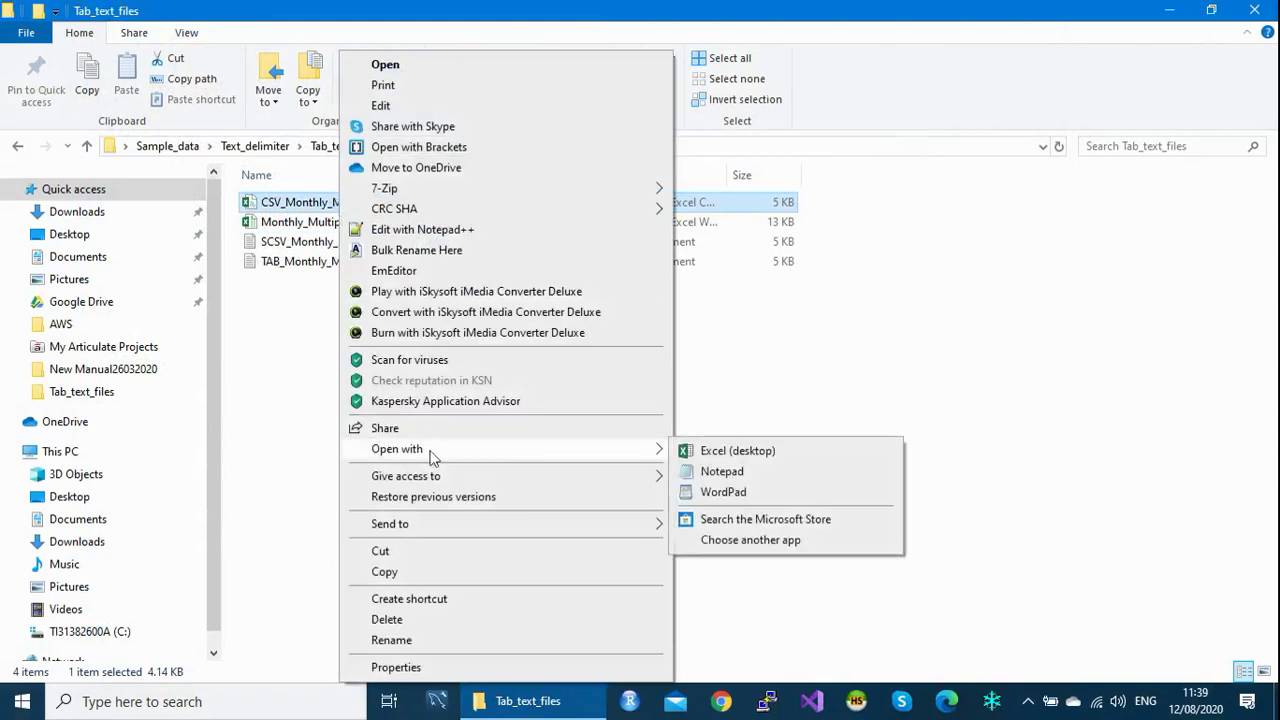
left_click(722, 471)
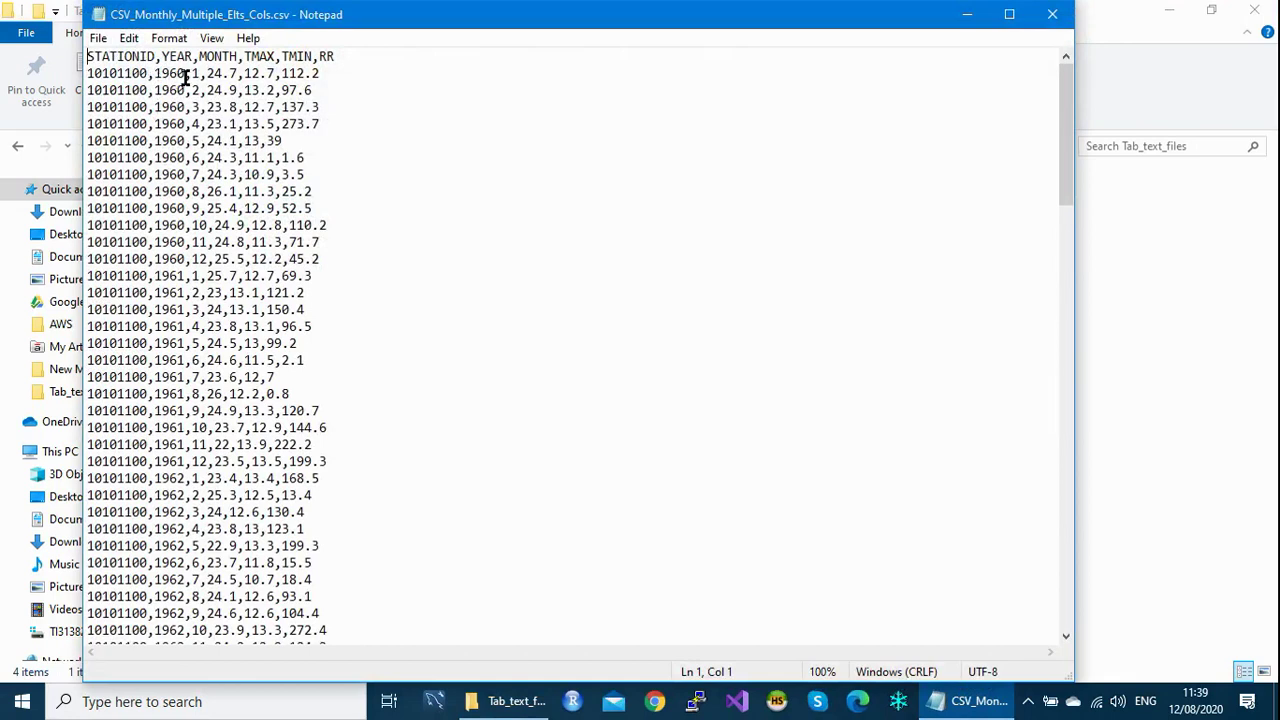
left_click(1052, 15)
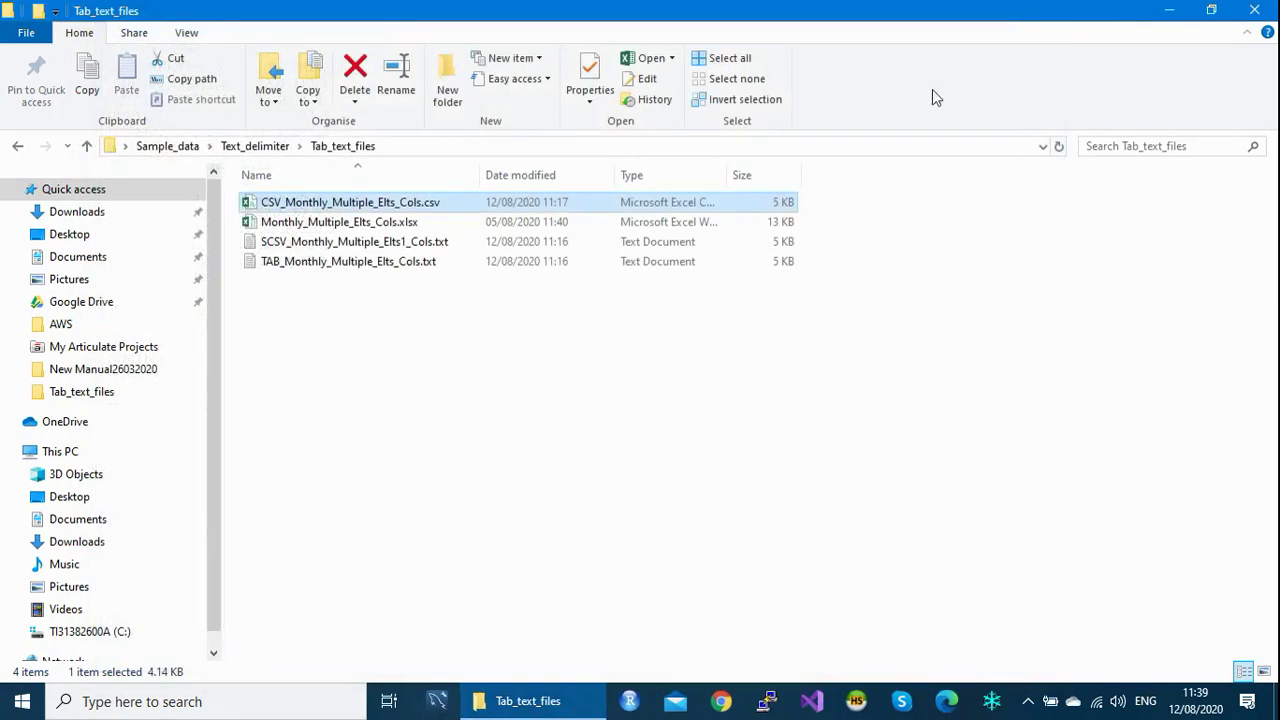
Inspect the separators in the first data row of SCSV_Monthly_Multiple_Elts1_Cols.txt in Notepad and close the file
right_click(297, 246)
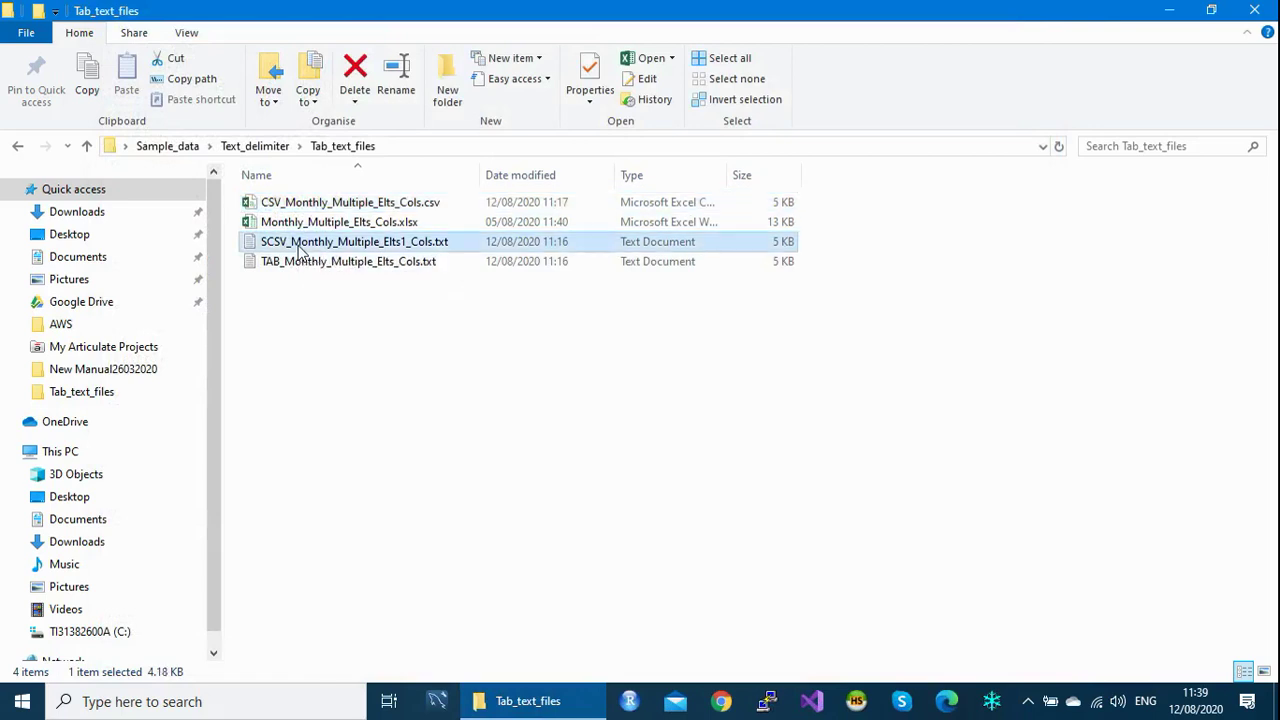
mouse_move(340, 455)
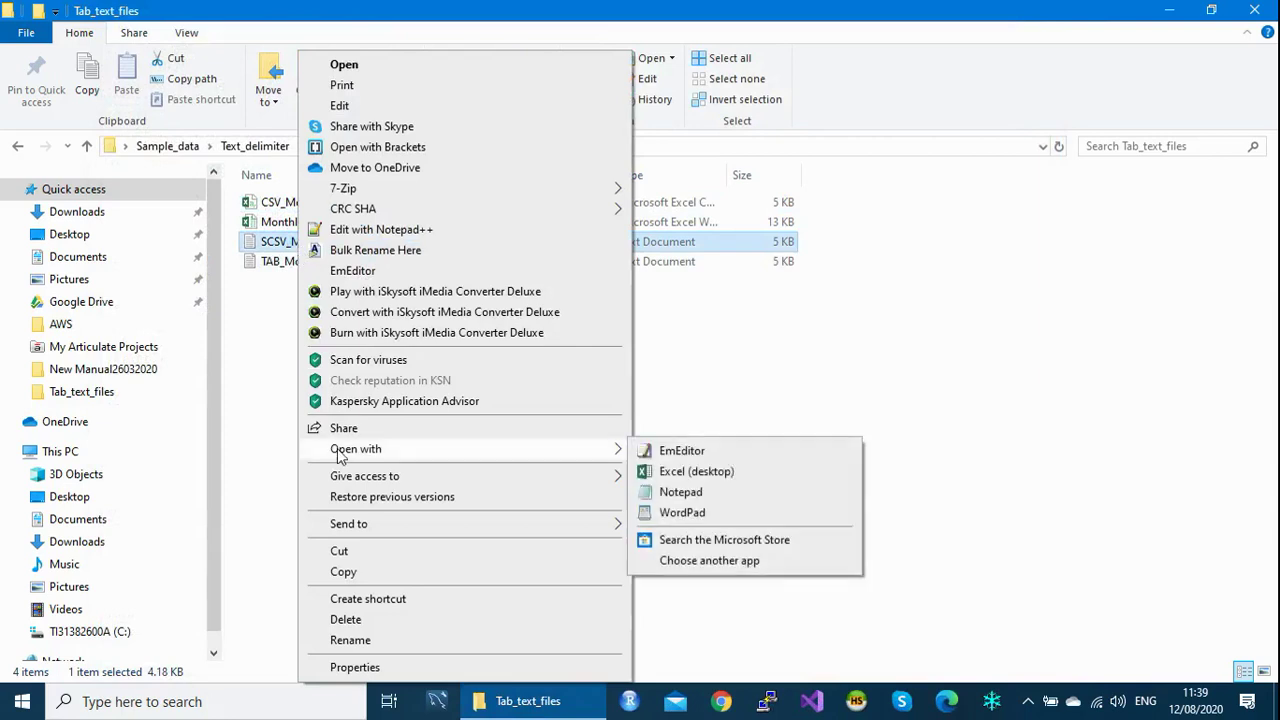
left_click(686, 493)
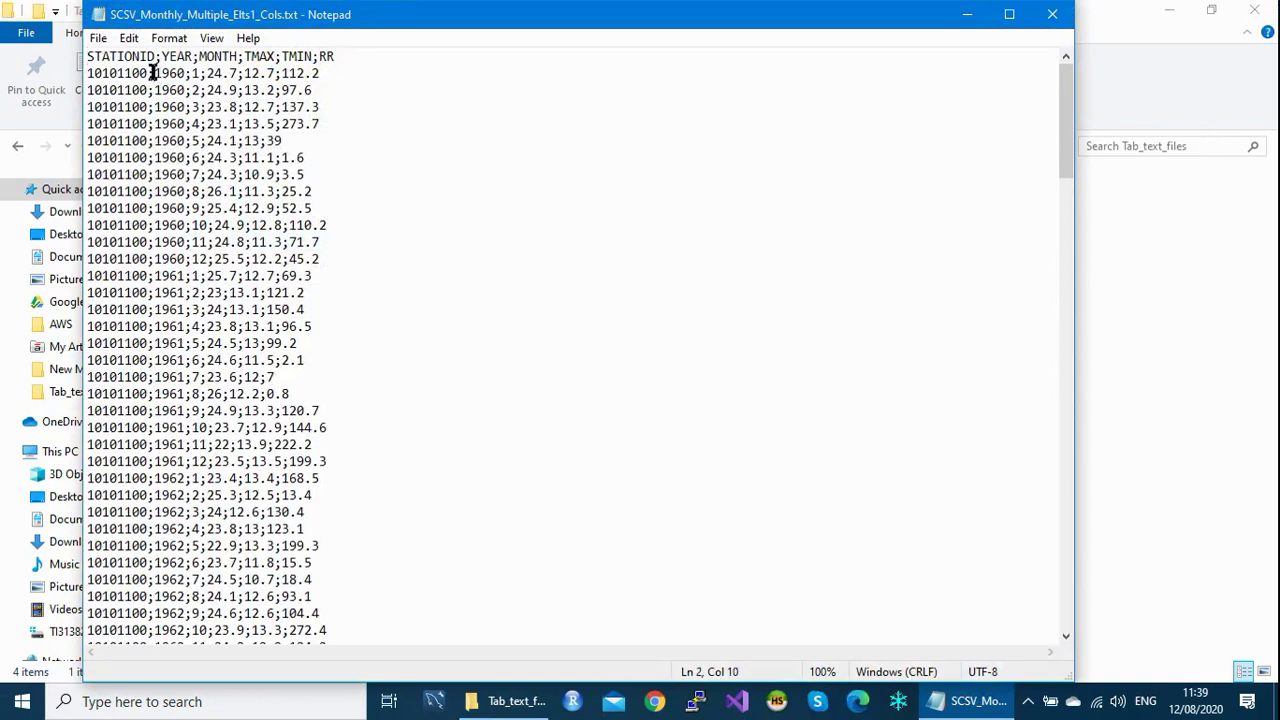
left_click_drag(152, 73, 236, 73)
left_click(1052, 14)
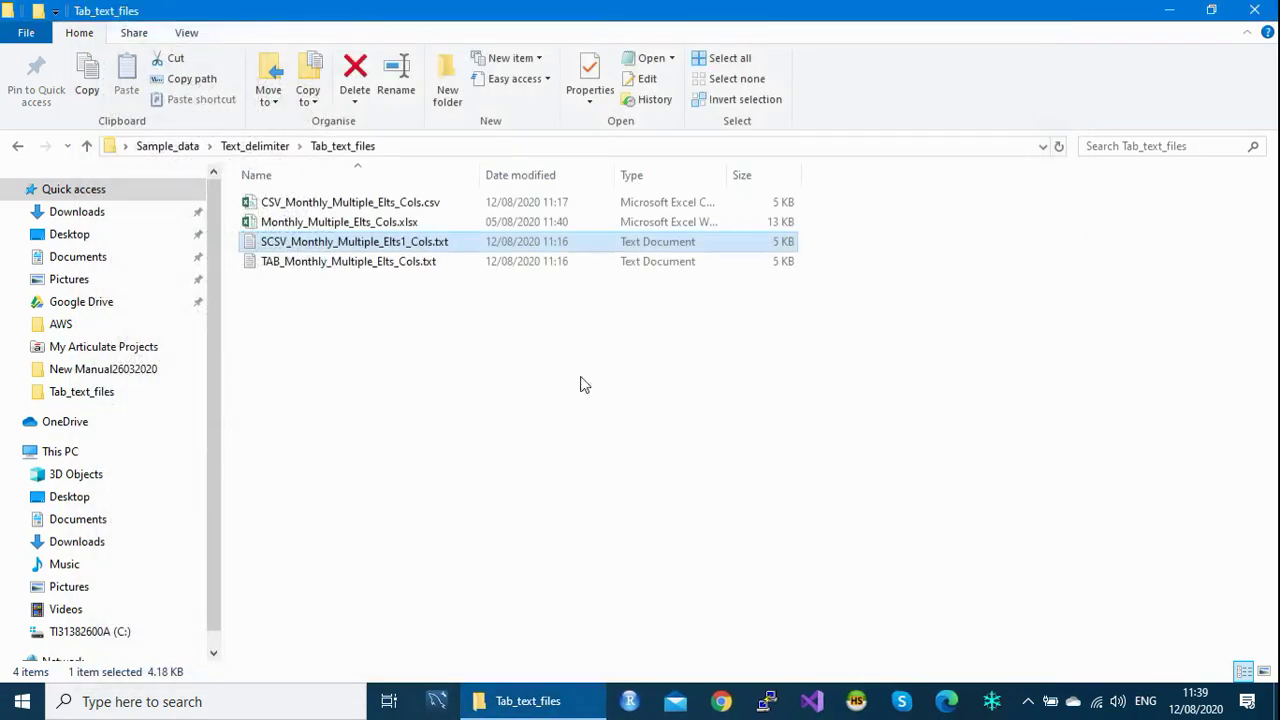
Inspect the column separators of TAB_Monthly_Multiple_Elts_Cols.txt in Notepad and close the file
left_click(343, 268)
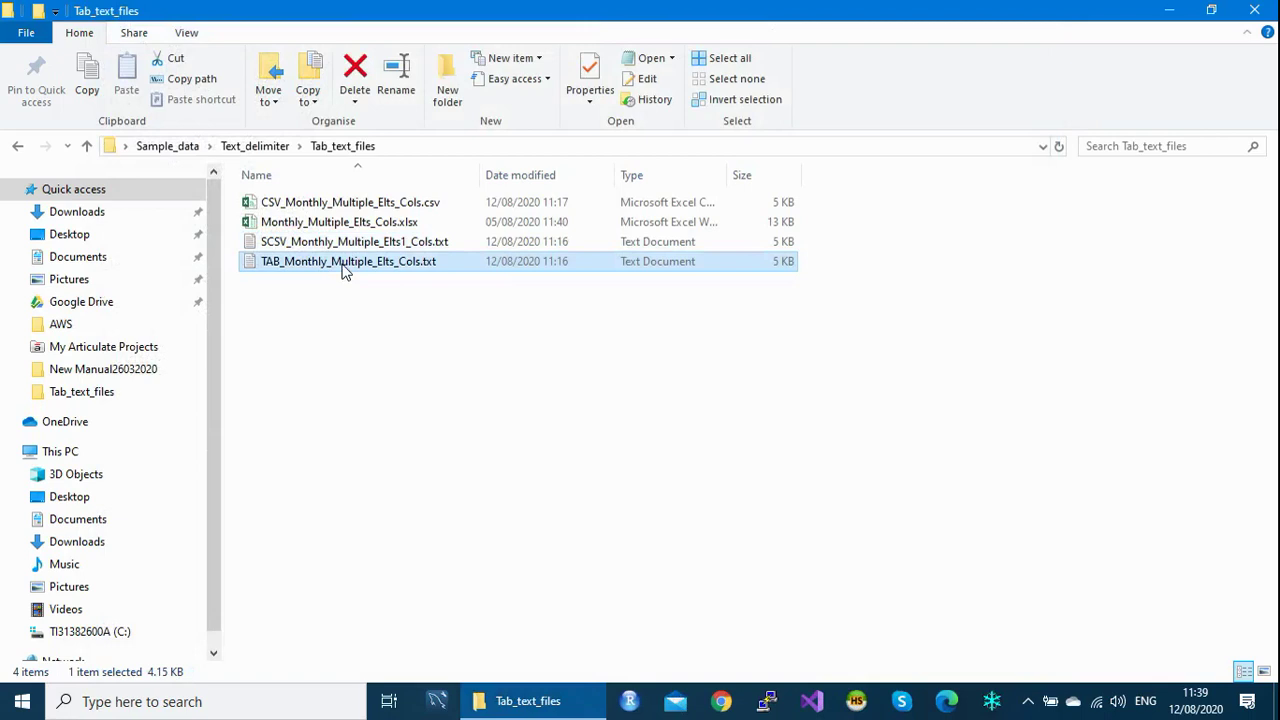
right_click(343, 268)
mouse_move(408, 453)
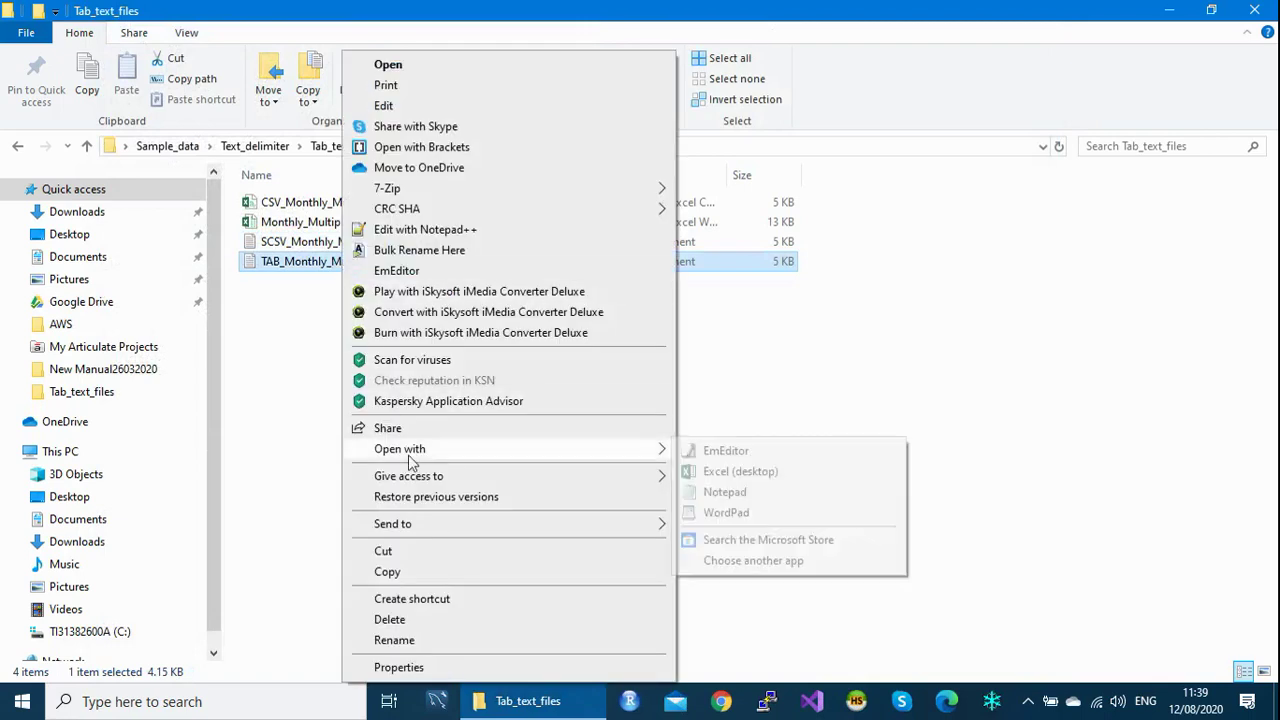
left_click(738, 492)
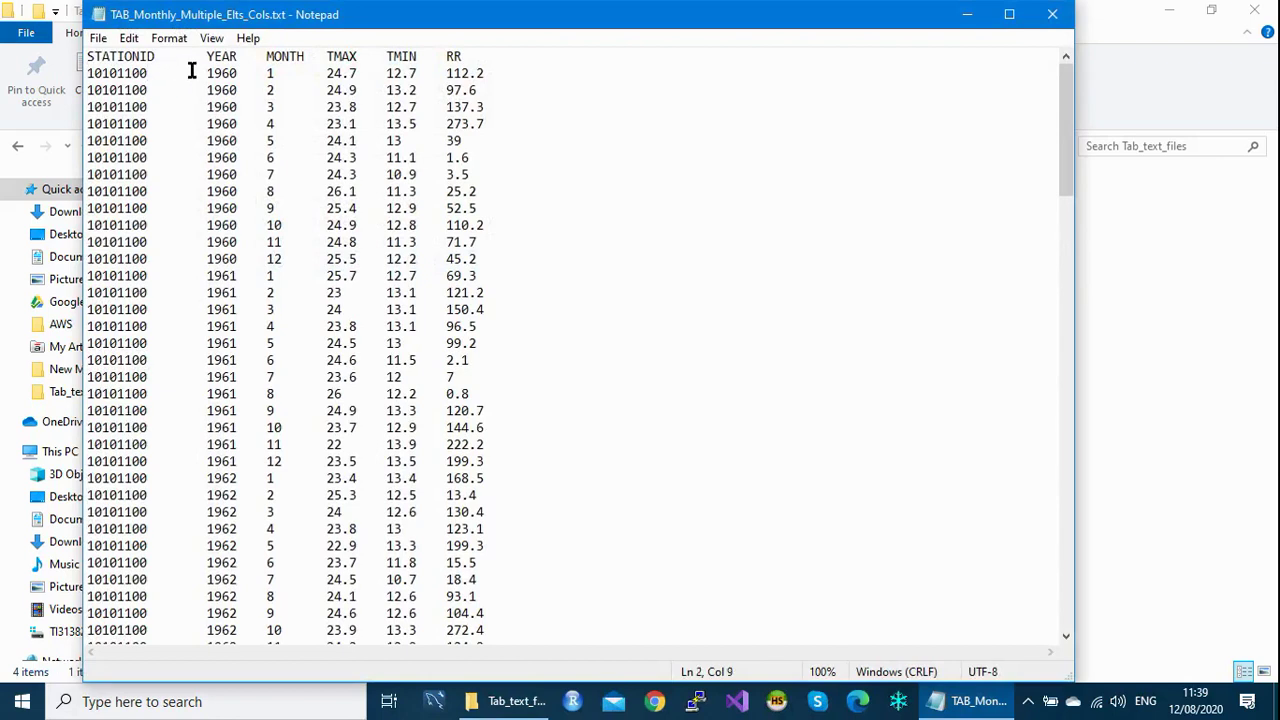
left_click(204, 72)
left_click(1050, 20)
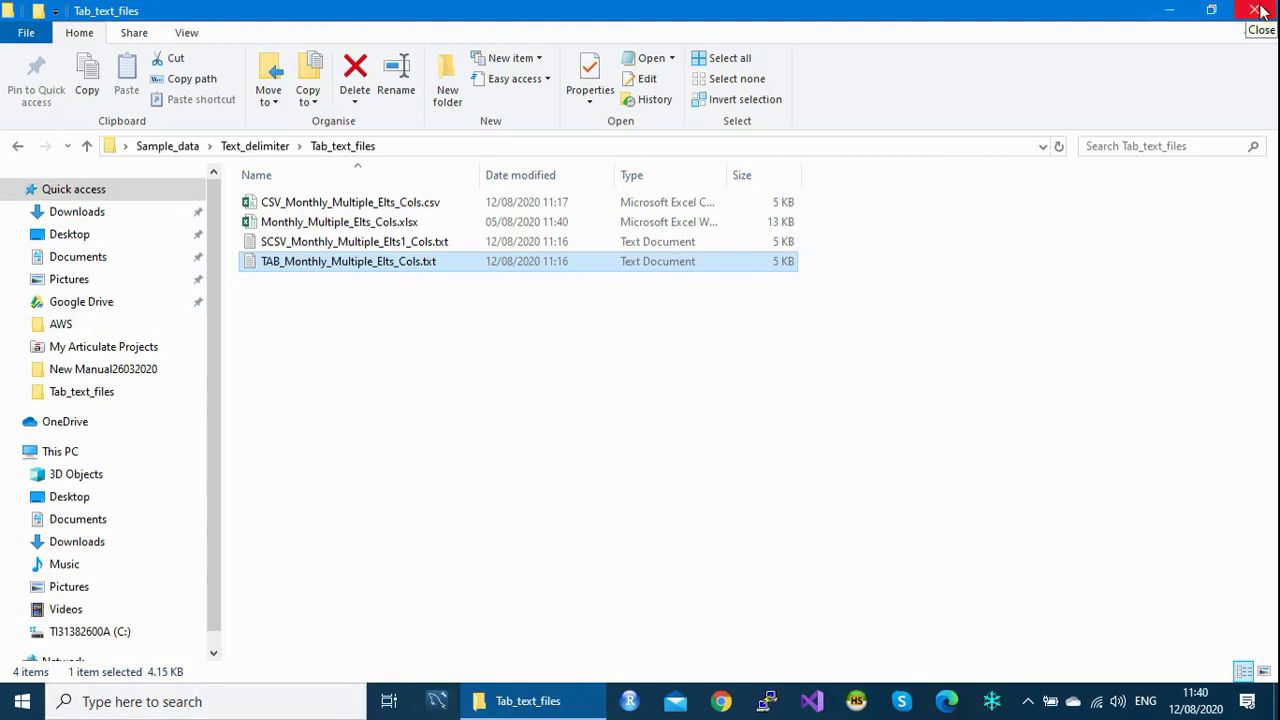
Inspect Bigogwe_aws_Formula_rema.txt from the Sample_data AWS folder across its columns in Notepad, and close the file and folder windows
left_click(243, 148)
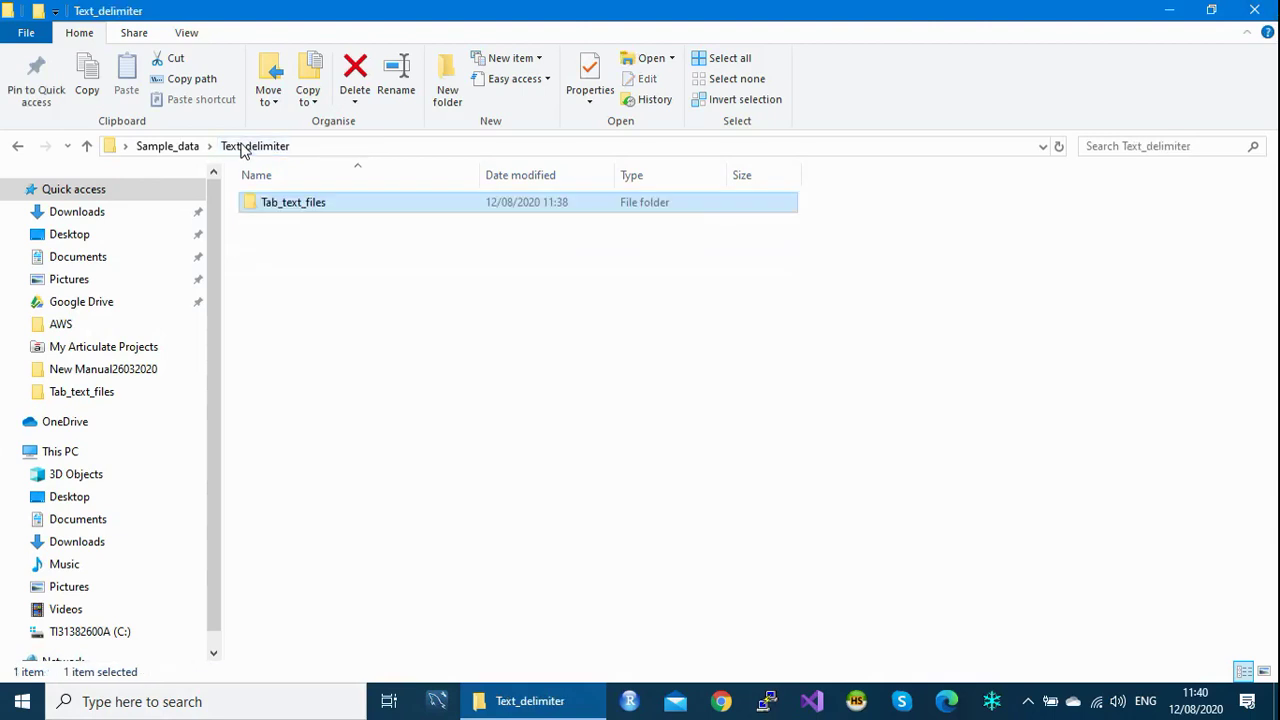
left_click(174, 148)
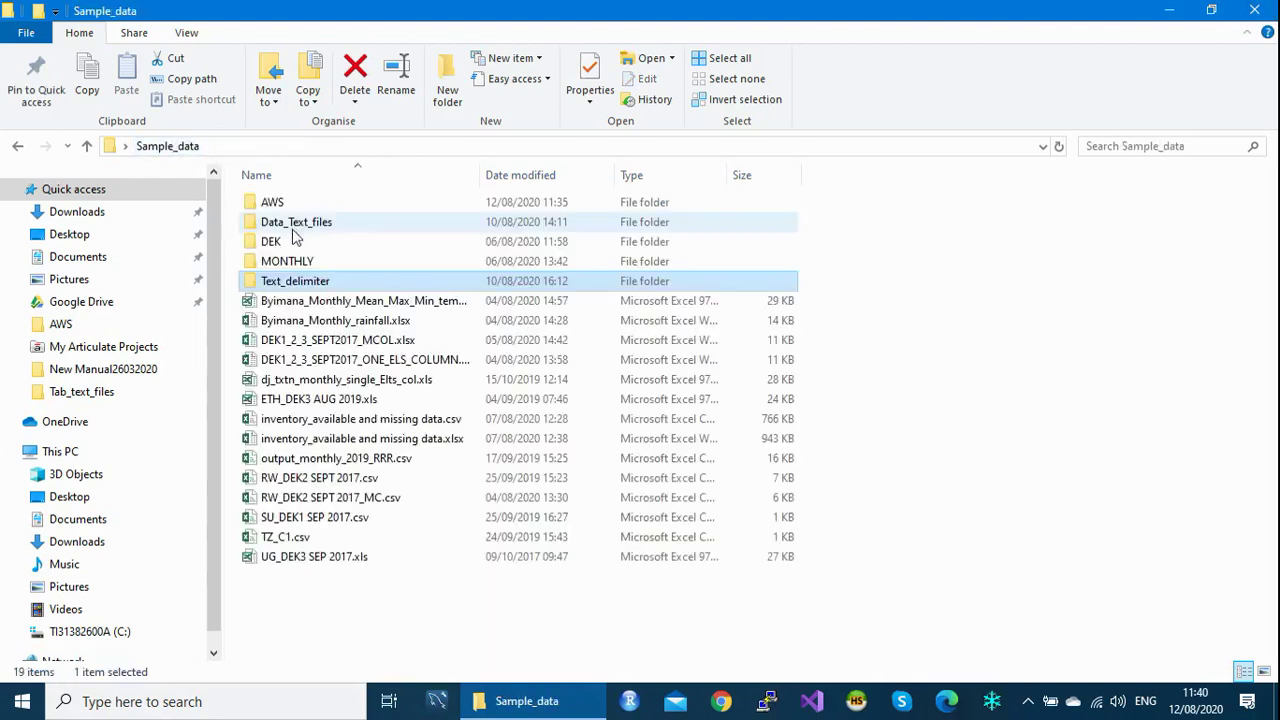
double_click(284, 204)
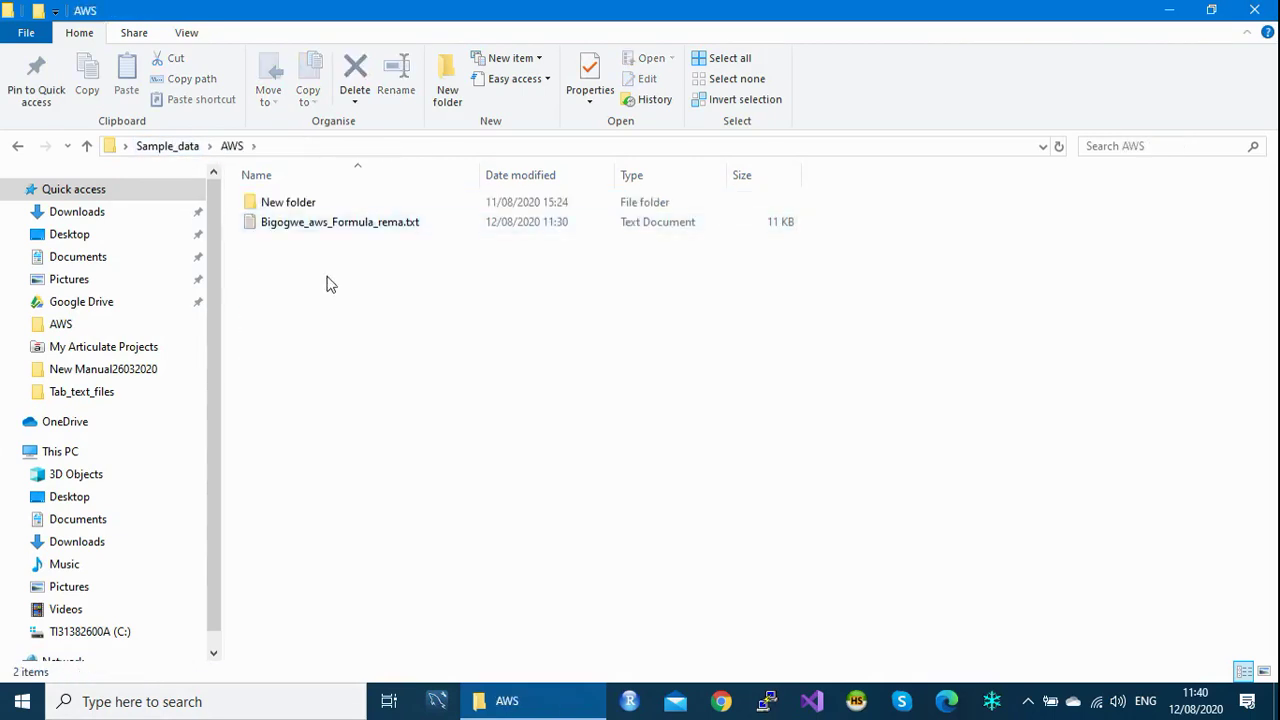
right_click(354, 228)
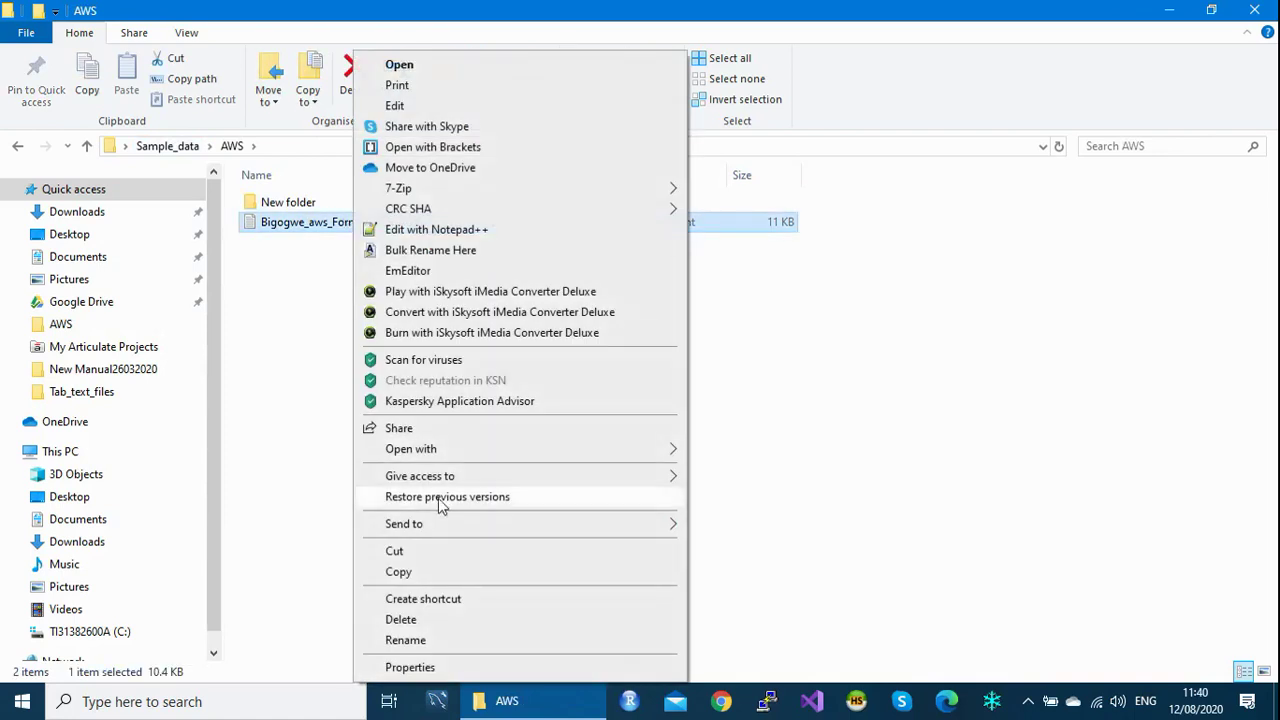
mouse_move(423, 449)
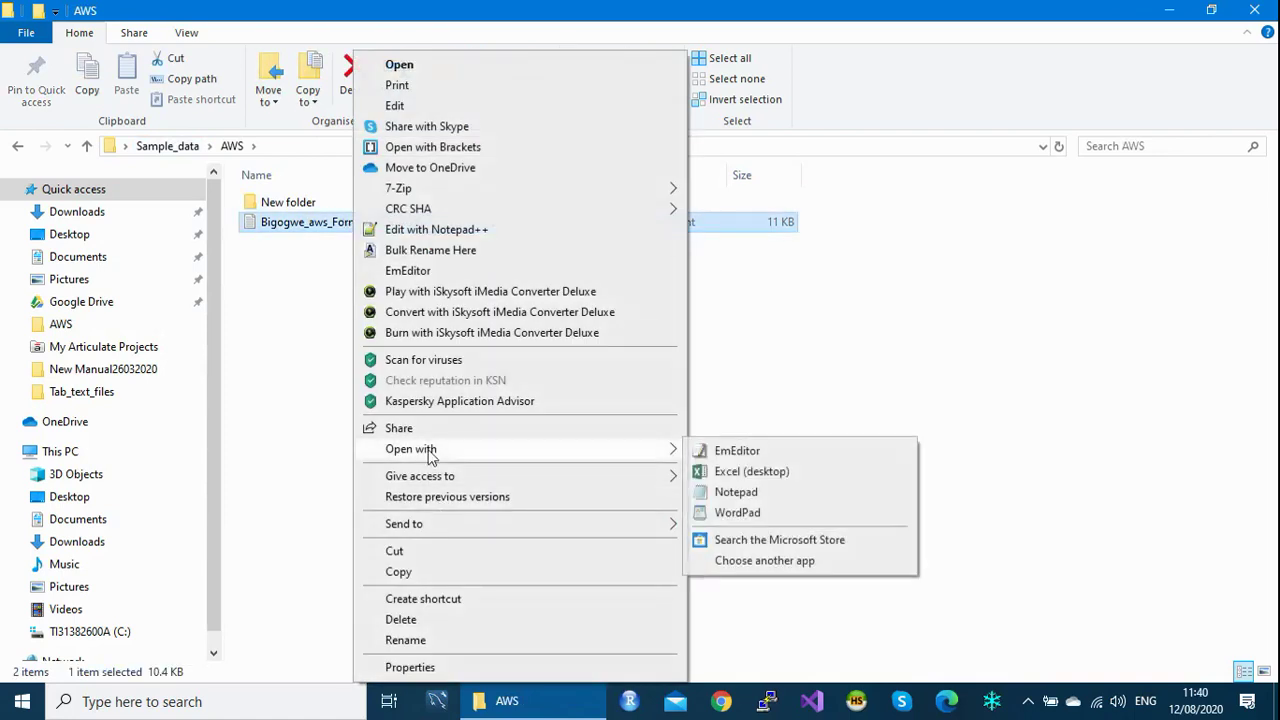
left_click(740, 491)
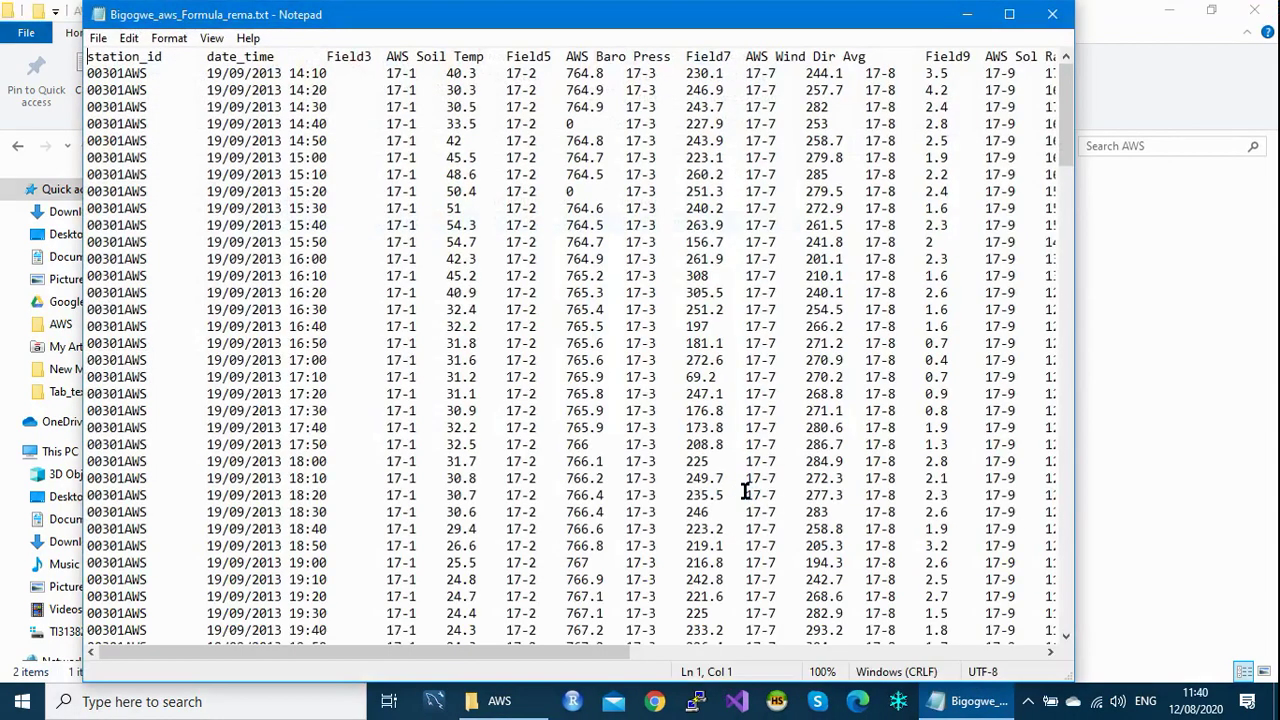
left_click_drag(485, 652, 148, 660)
left_click(1052, 17)
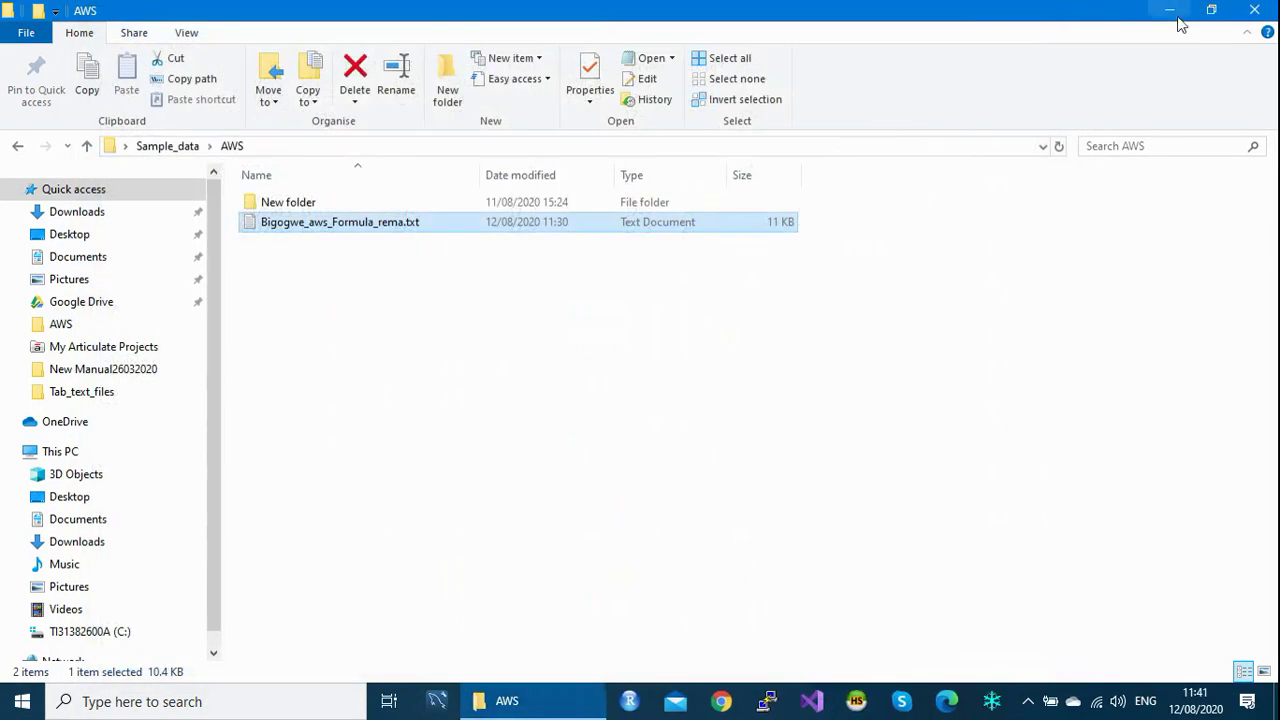
left_click(1258, 11)
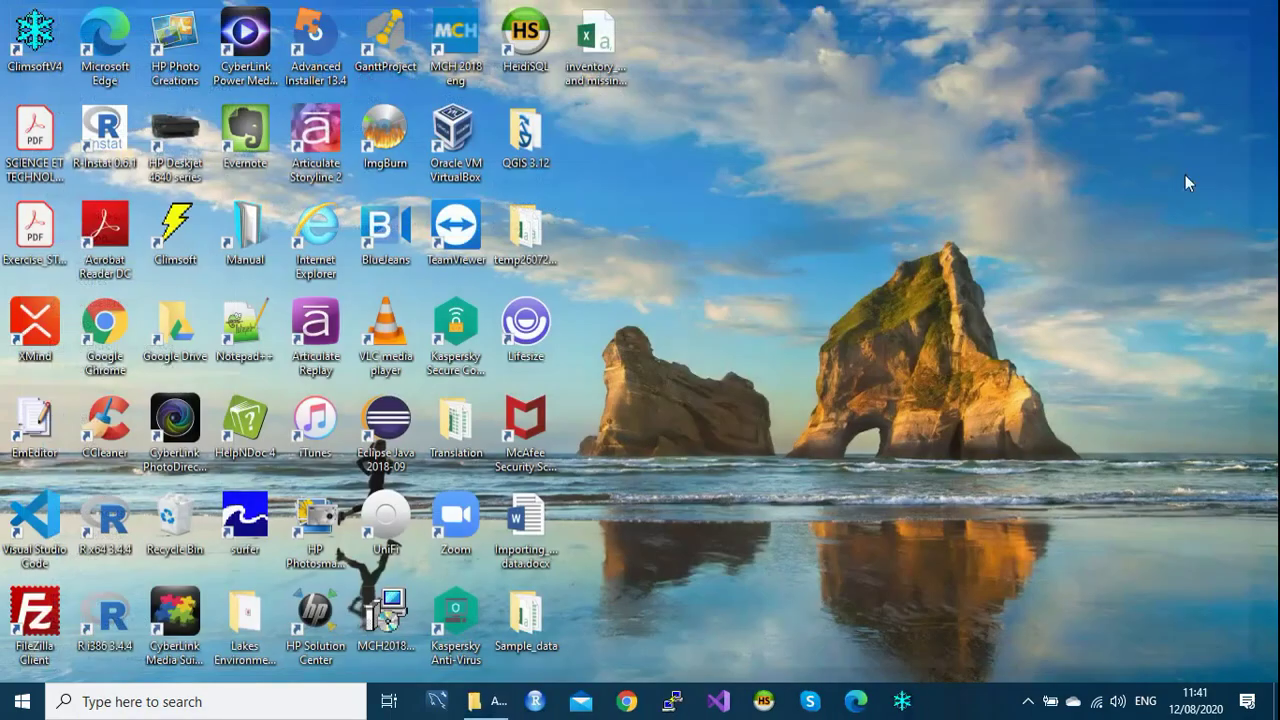
Switch to Climsoft and log in to DefaultDatabase as root with the account password
left_click(895, 705)
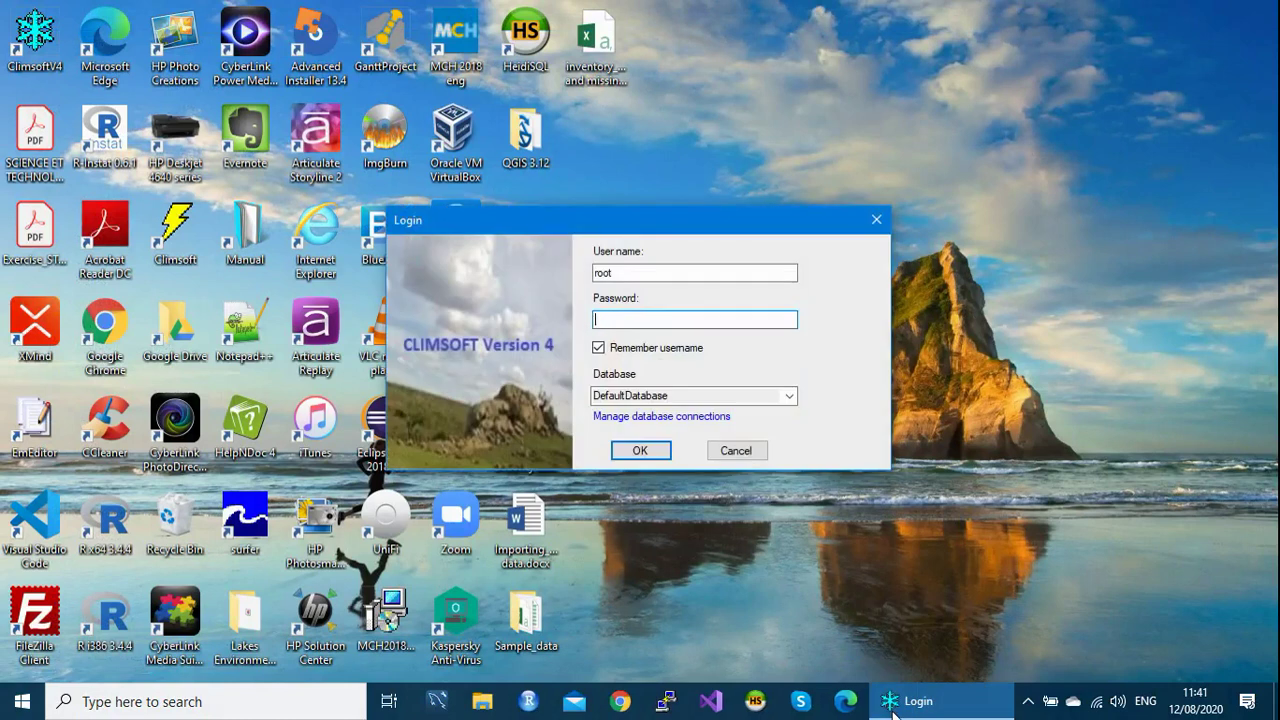
type("****")
left_click(646, 451)
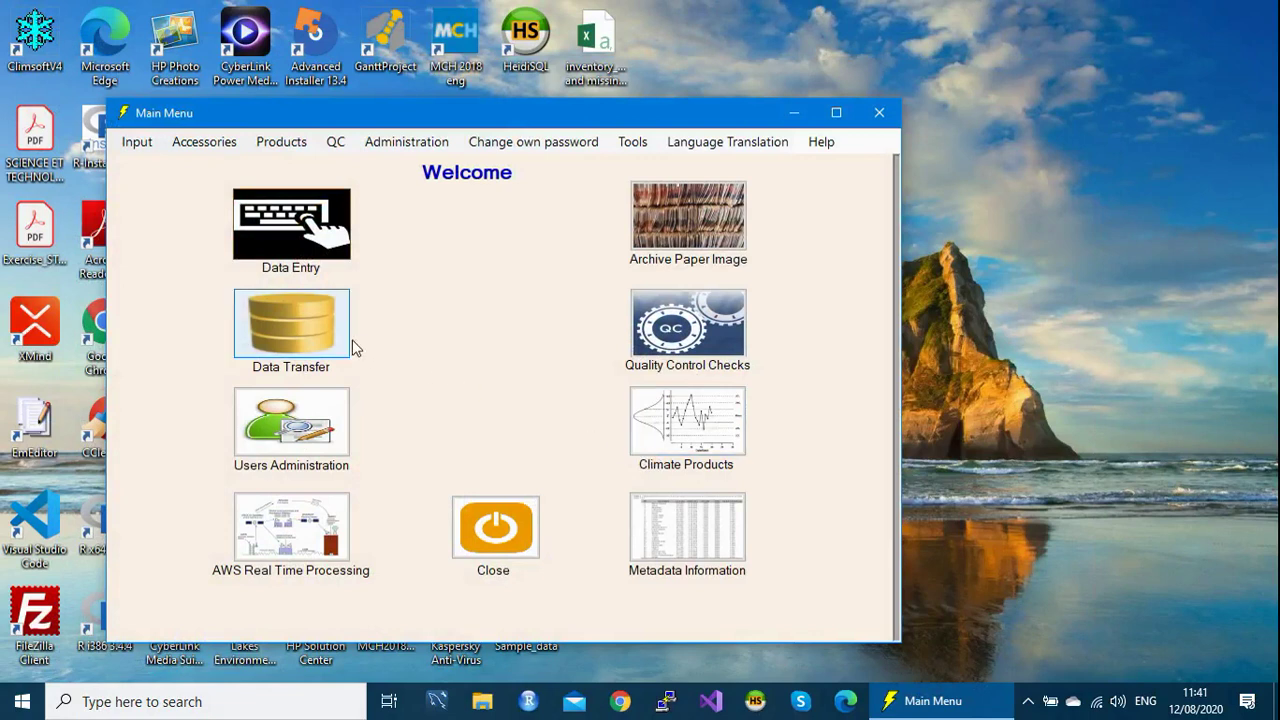
Start an AWS external data import in Data Transfer and choose SCSV_Monthly_Multiple_Elts1_Cols.txt from Sample_data\Text_delimiter\Tab_text_files
left_click(319, 330)
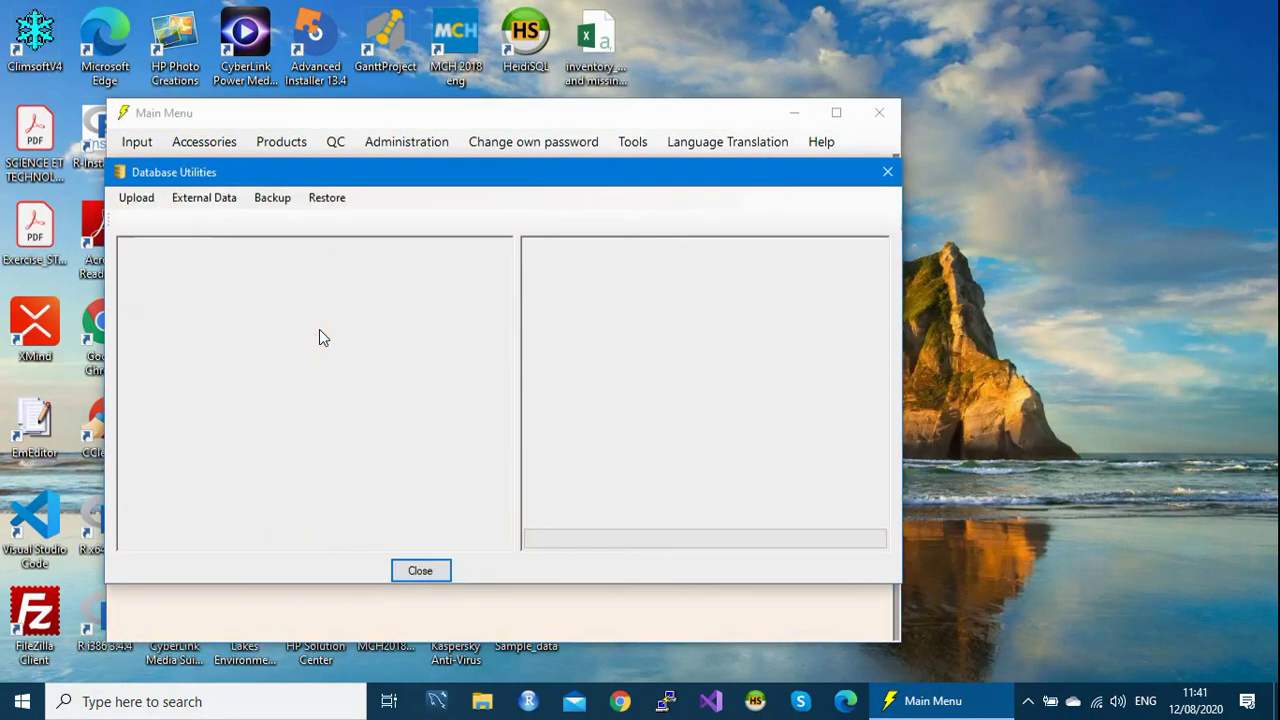
left_click(219, 204)
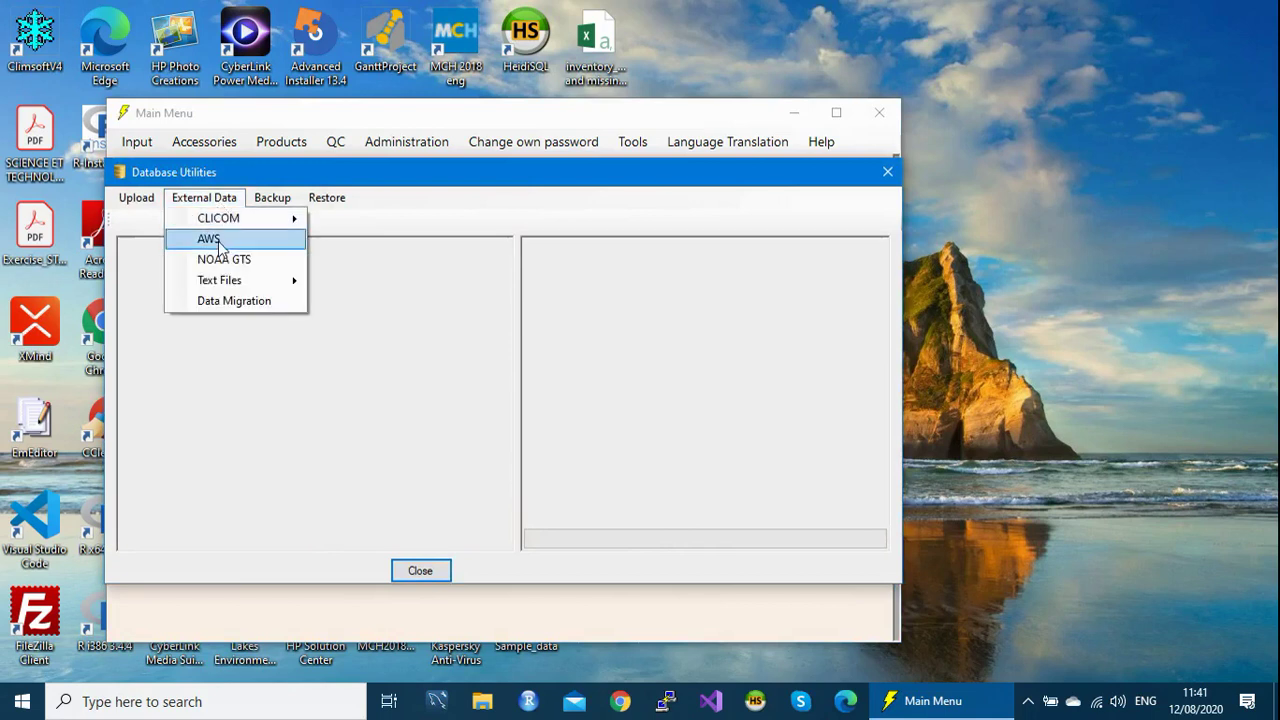
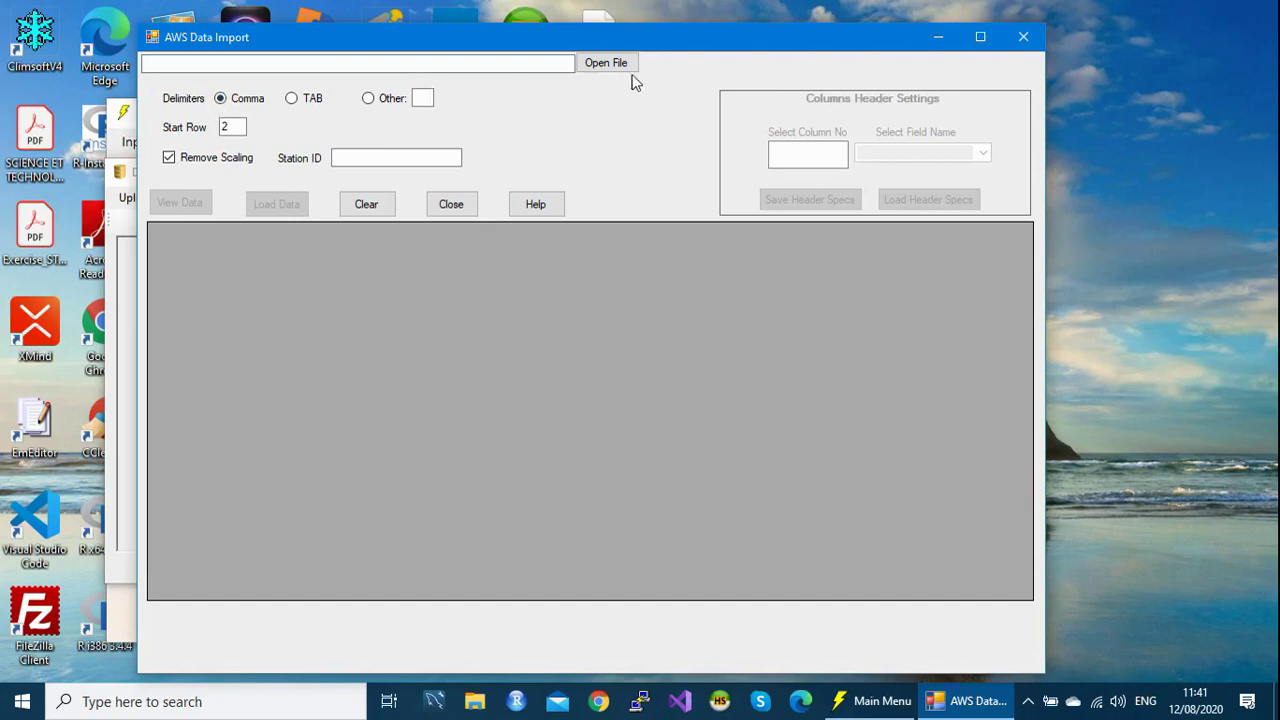
left_click(603, 63)
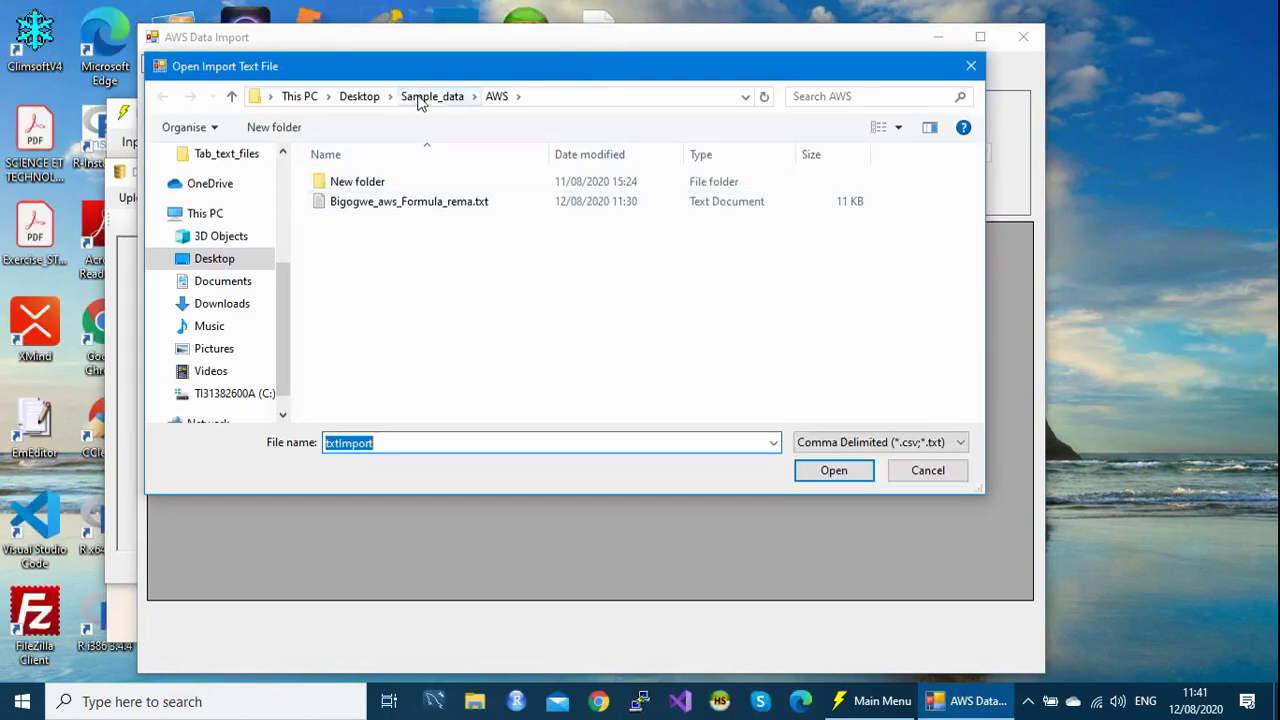
left_click(432, 97)
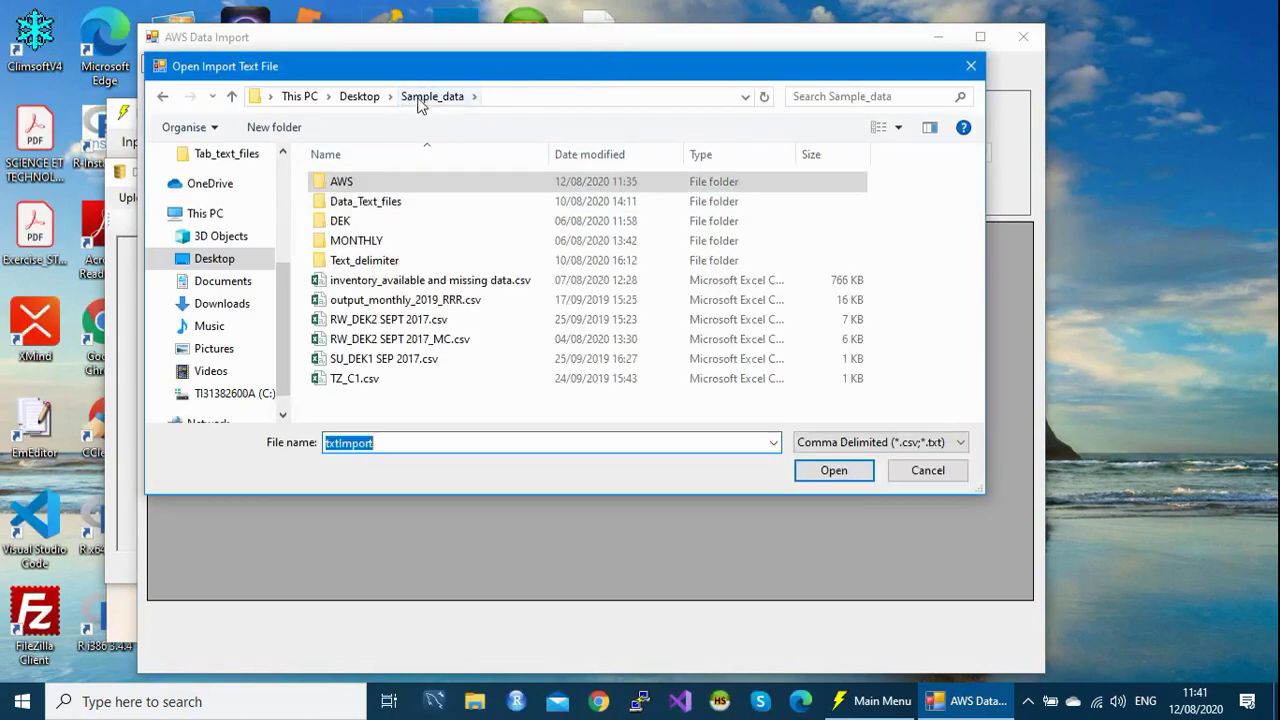
double_click(390, 262)
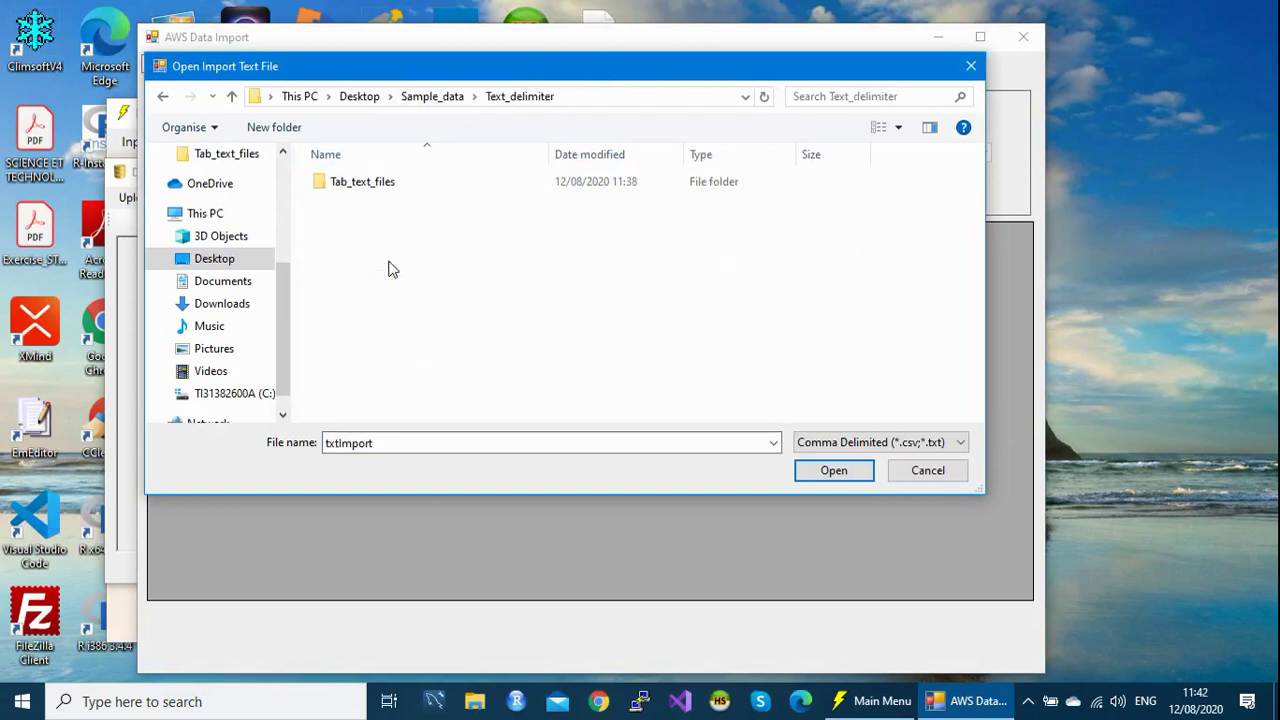
double_click(355, 184)
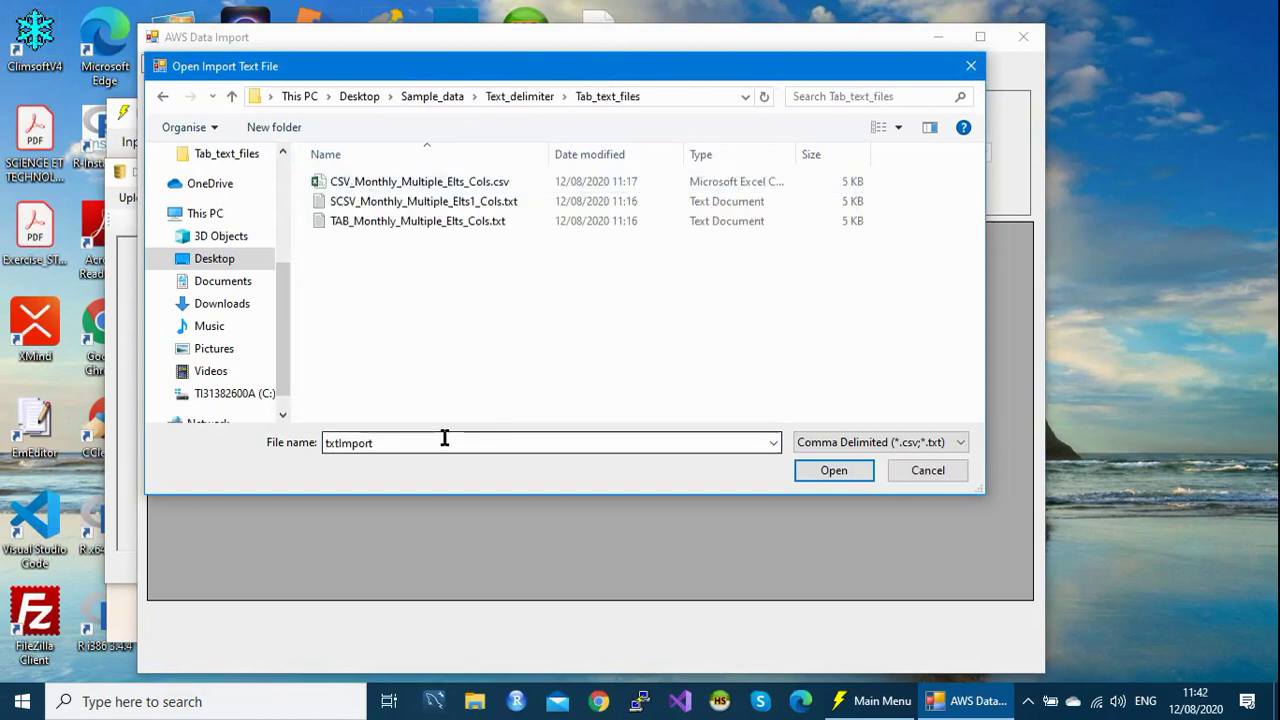
double_click(405, 203)
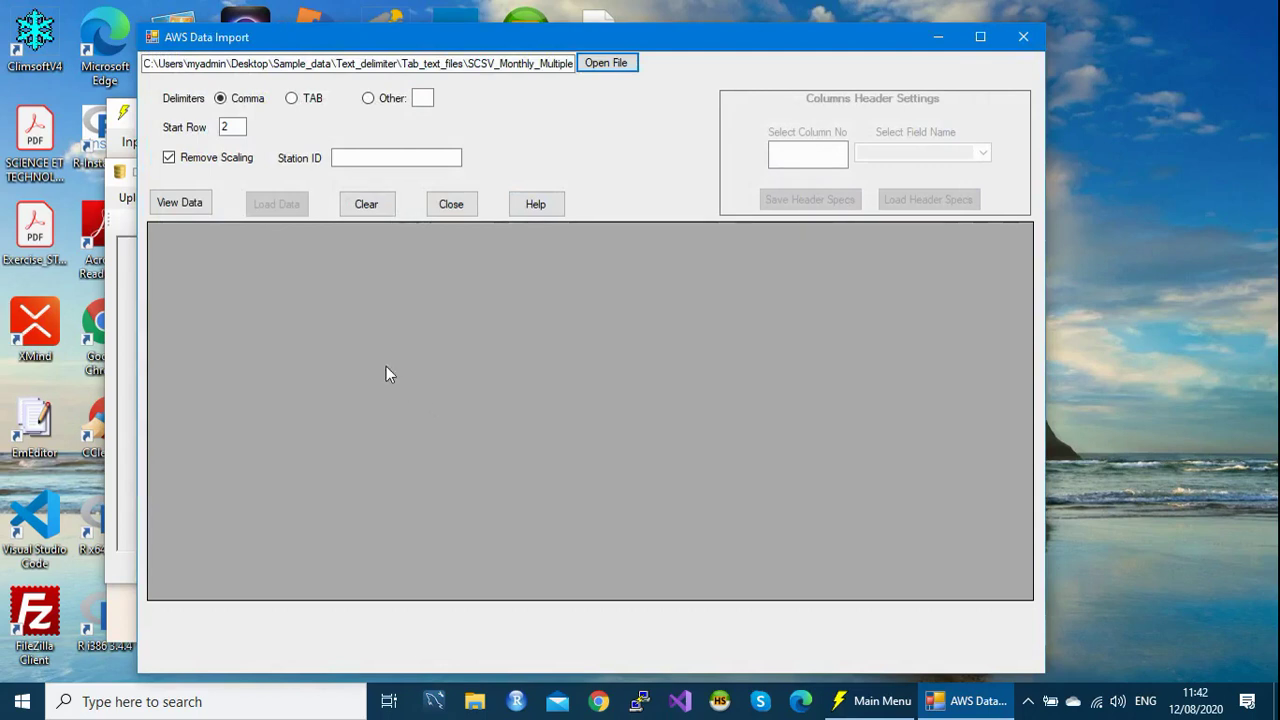
Preview the SCSV file with the comma delimiter and with a semicolon as the other delimiter, and close the import form
left_click(166, 202)
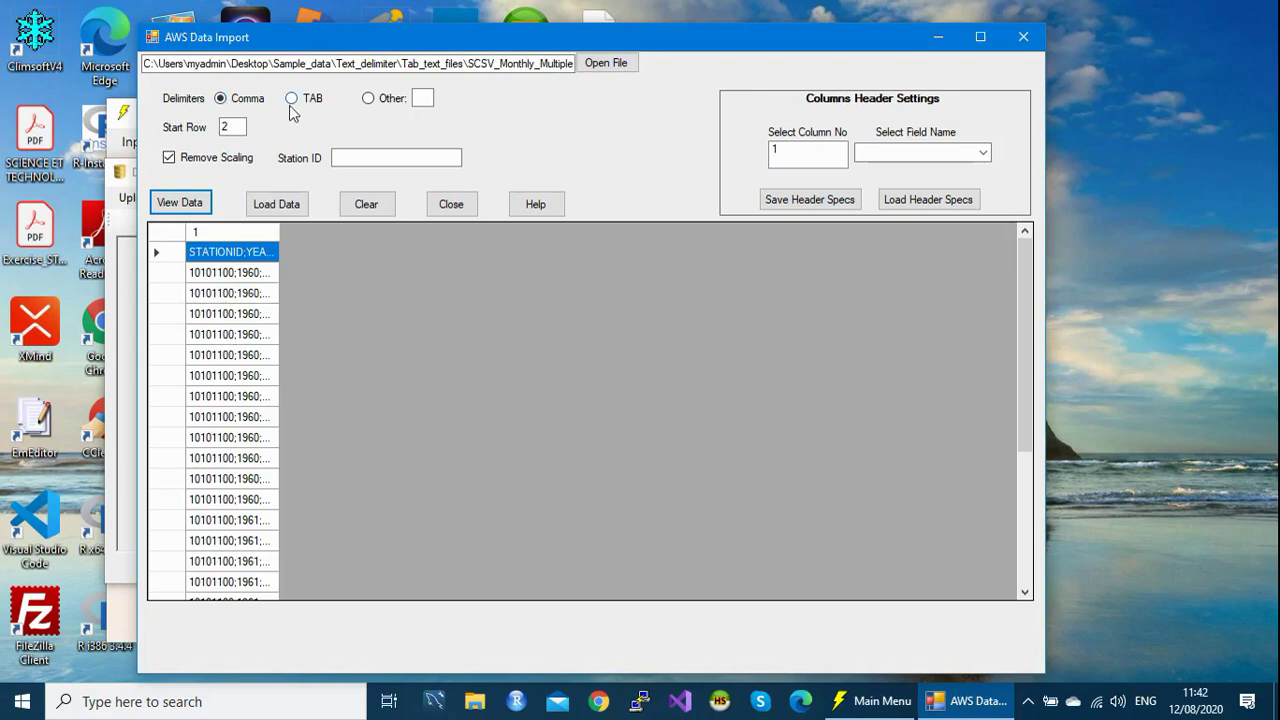
left_click(369, 99)
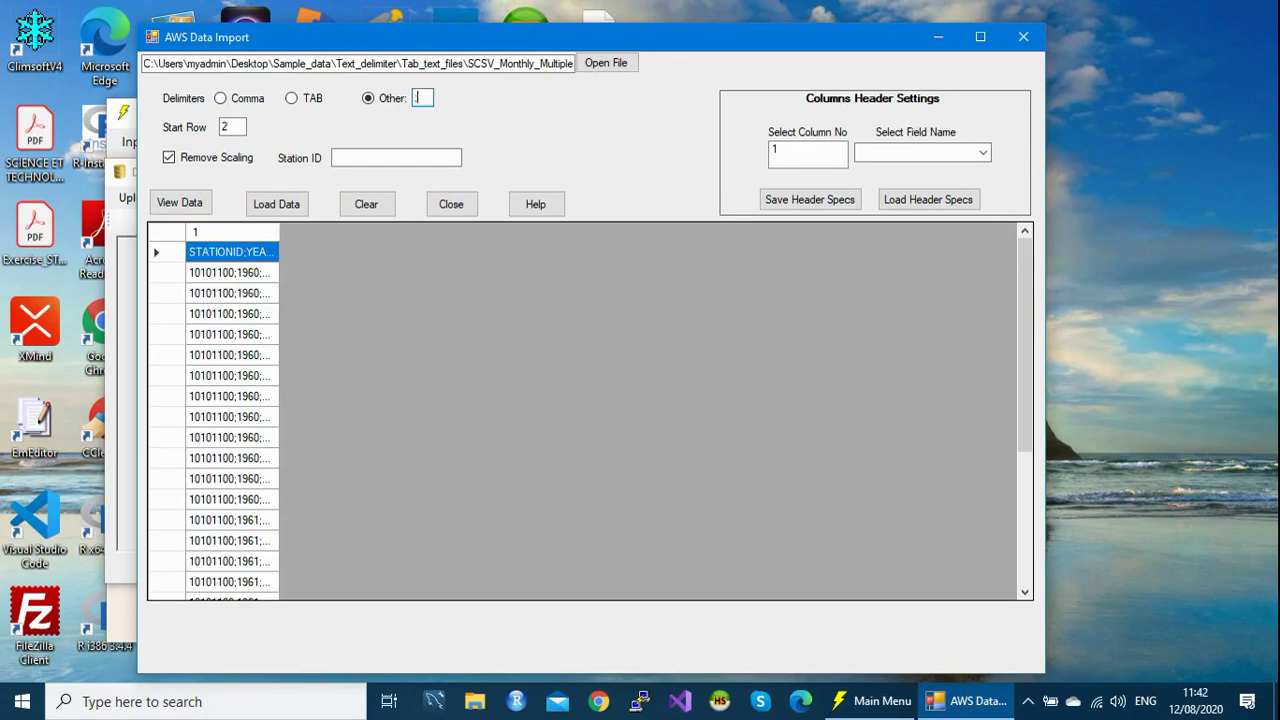
left_click(184, 203)
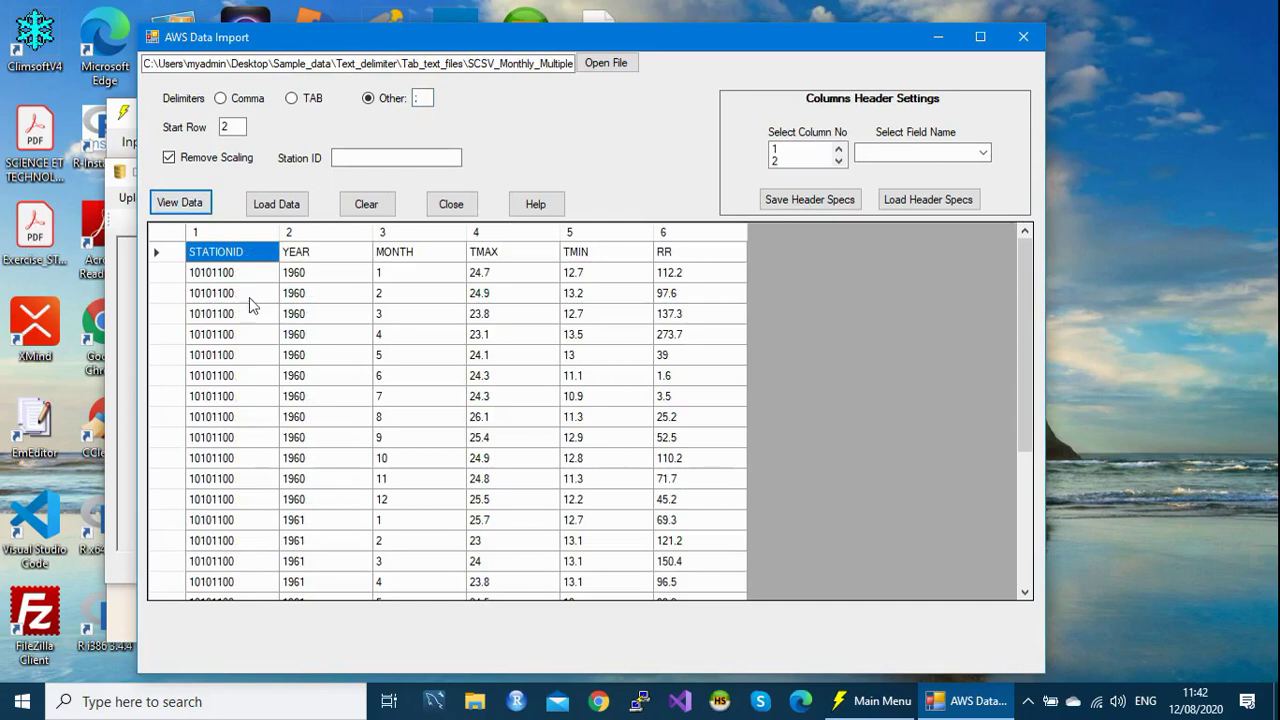
mouse_move(1020, 293)
left_mouse_down()
mouse_move(1023, 552)
mouse_move(1030, 277)
left_mouse_up()
left_click(1021, 36)
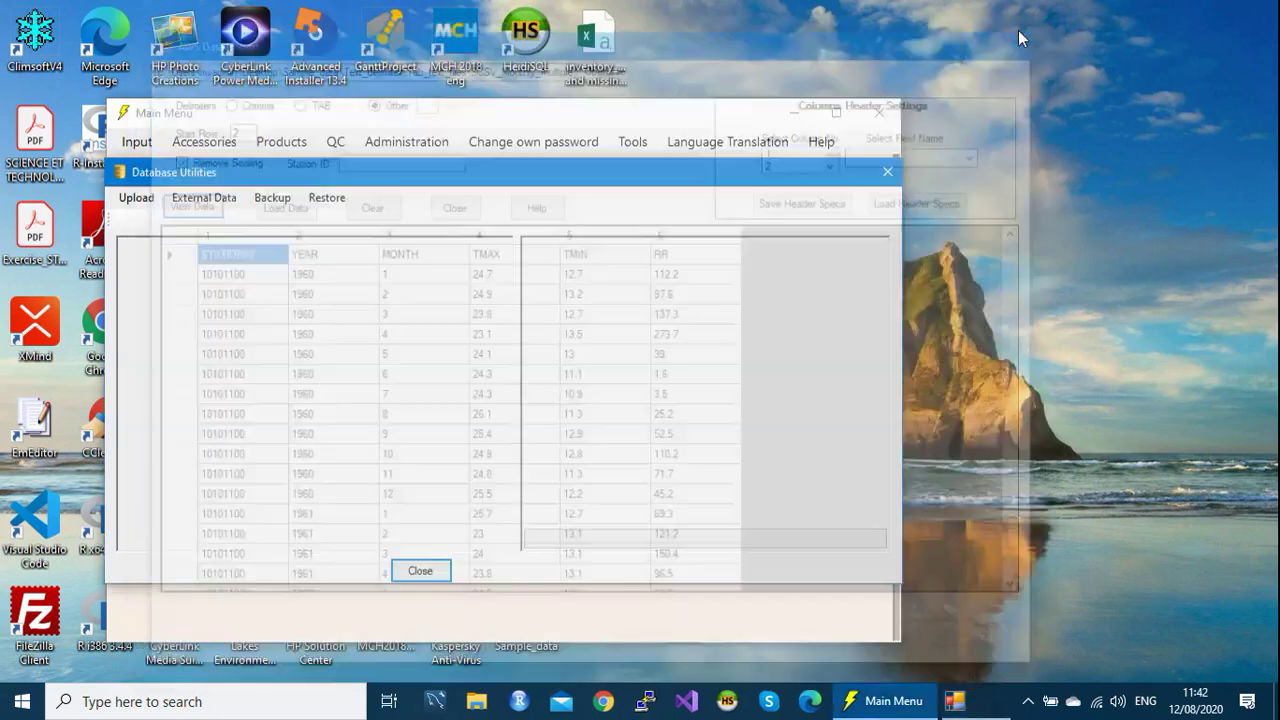
Start a new AWS data import and choose TAB_Monthly_Multiple_Elts_Cols.txt as the import file
left_click(201, 204)
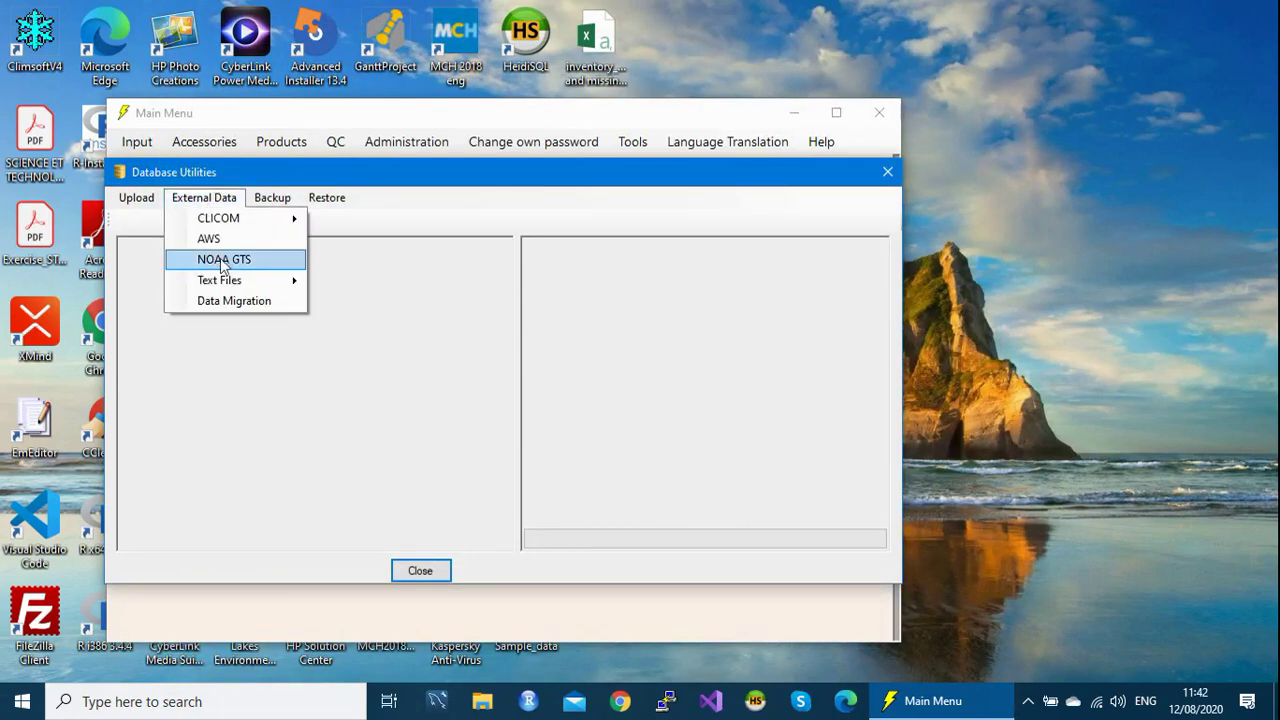
mouse_move(235, 284)
left_click(226, 238)
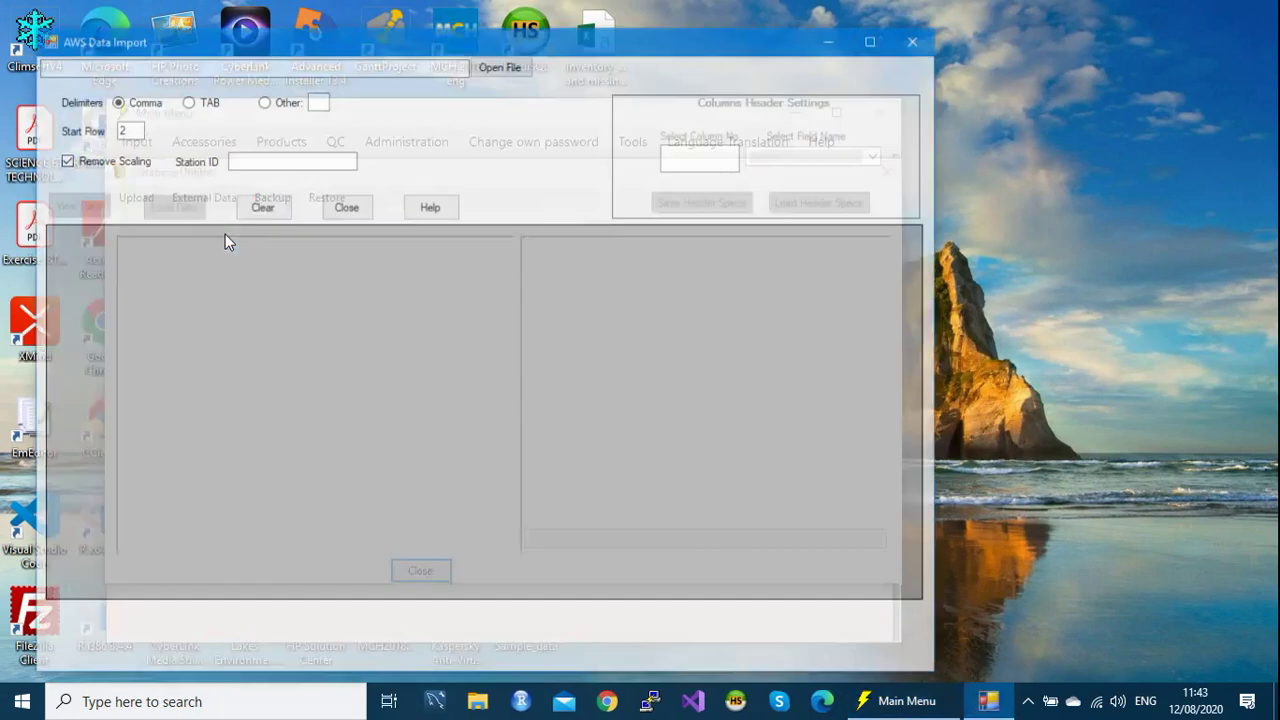
left_click(503, 66)
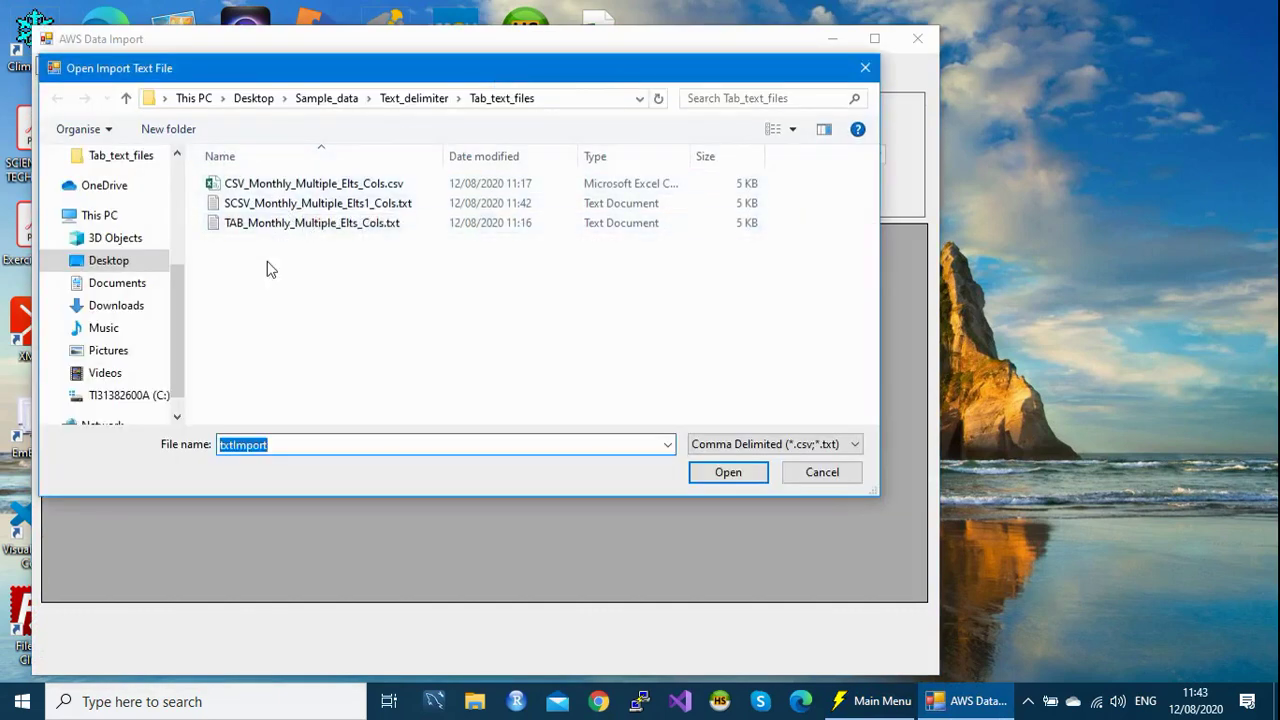
left_click(268, 224)
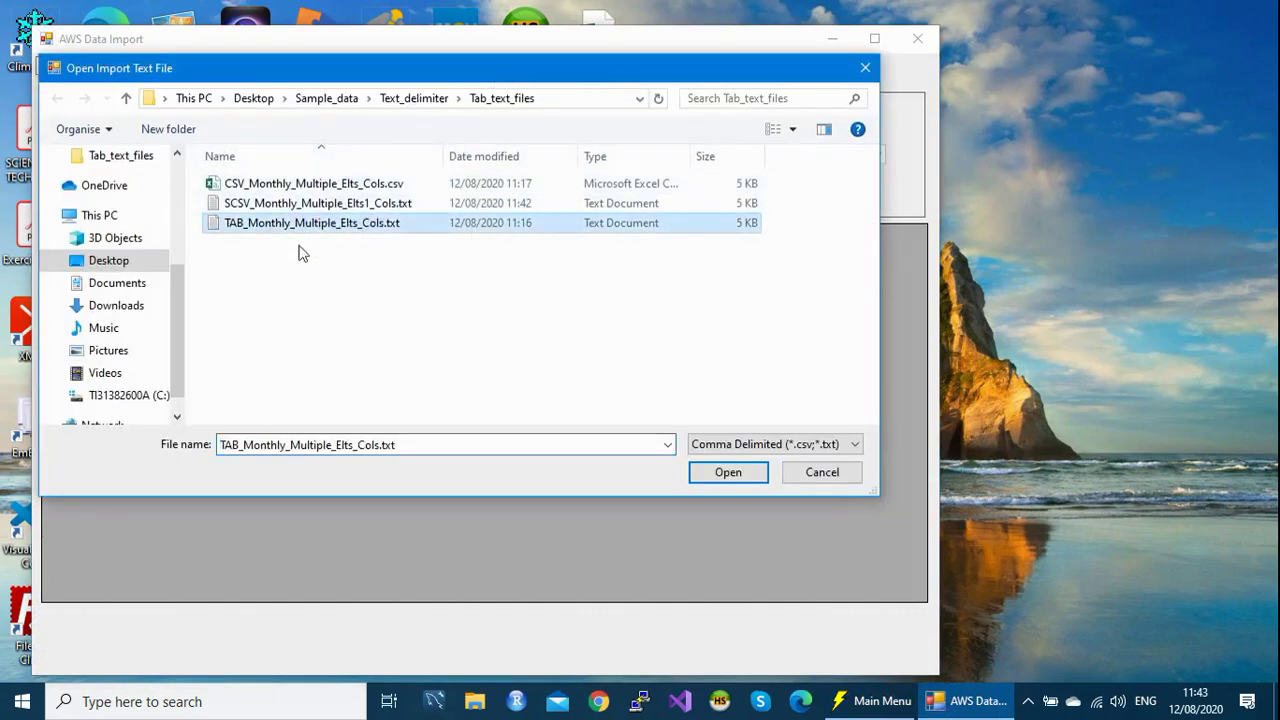
left_click(735, 474)
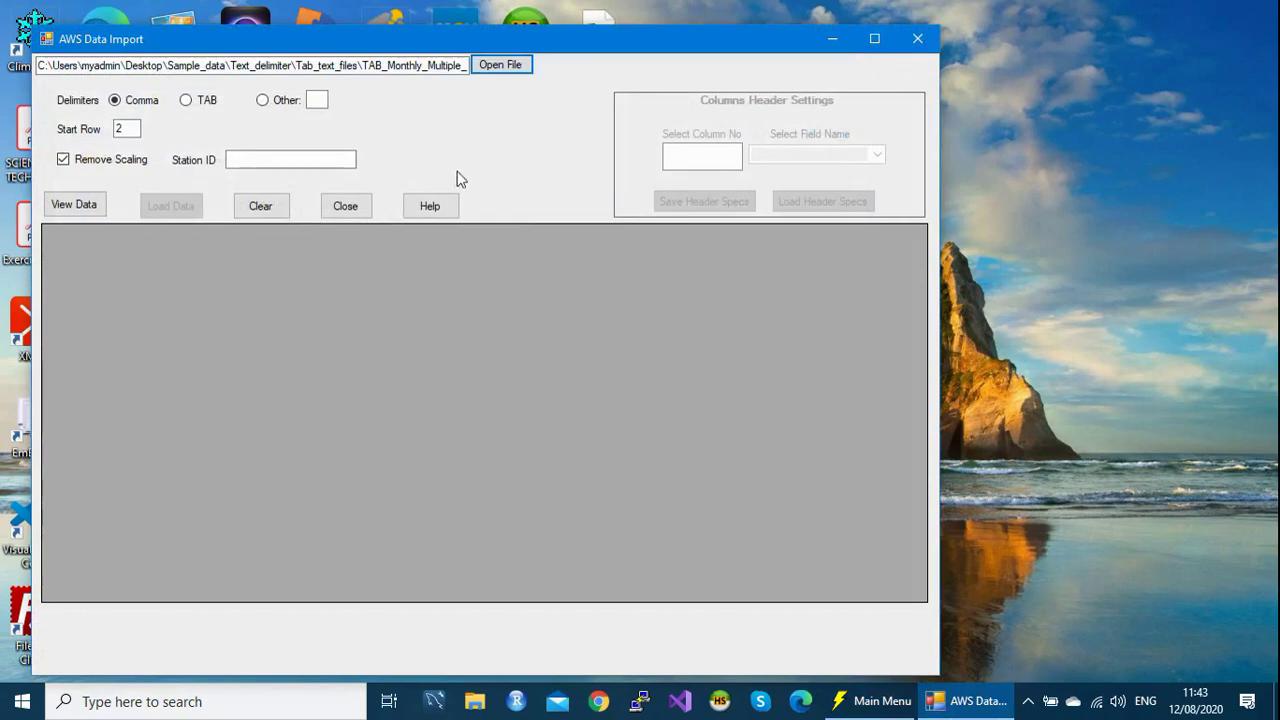
Preview the TAB file with the comma delimiter, change the delimiter to TAB and view the data again
left_click_drag(549, 43, 600, 40)
left_click(123, 212)
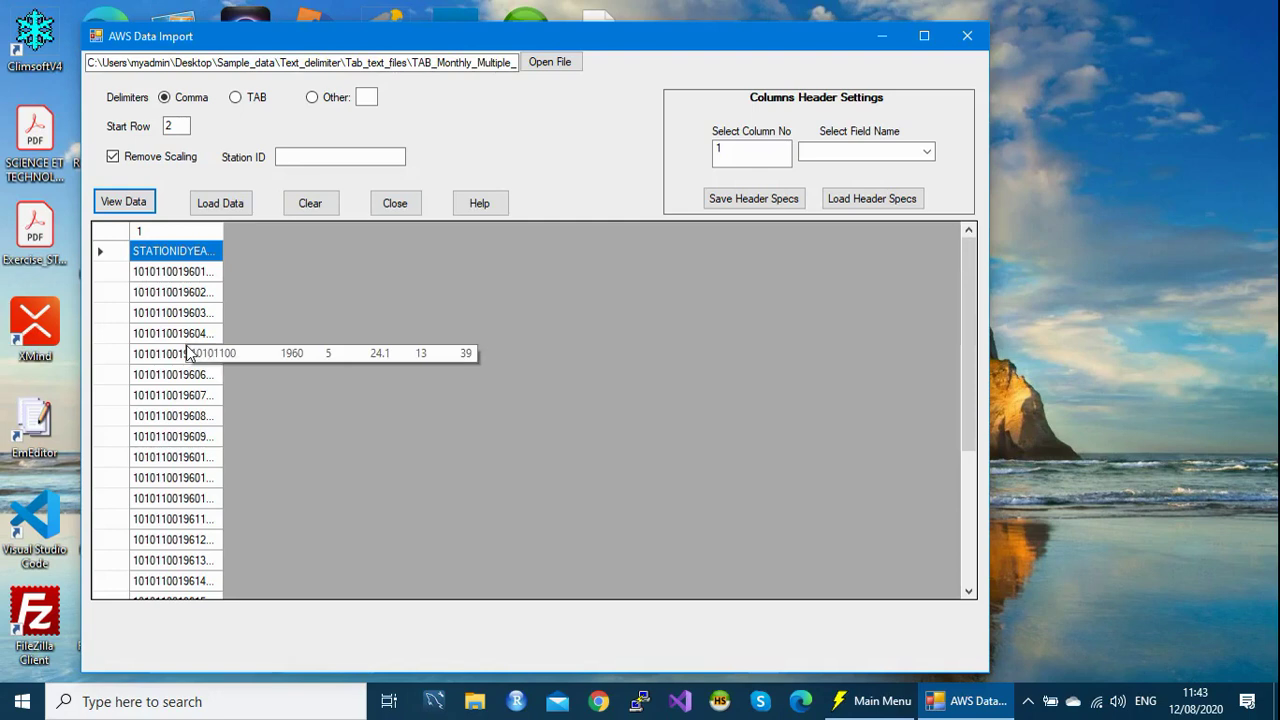
left_click(235, 98)
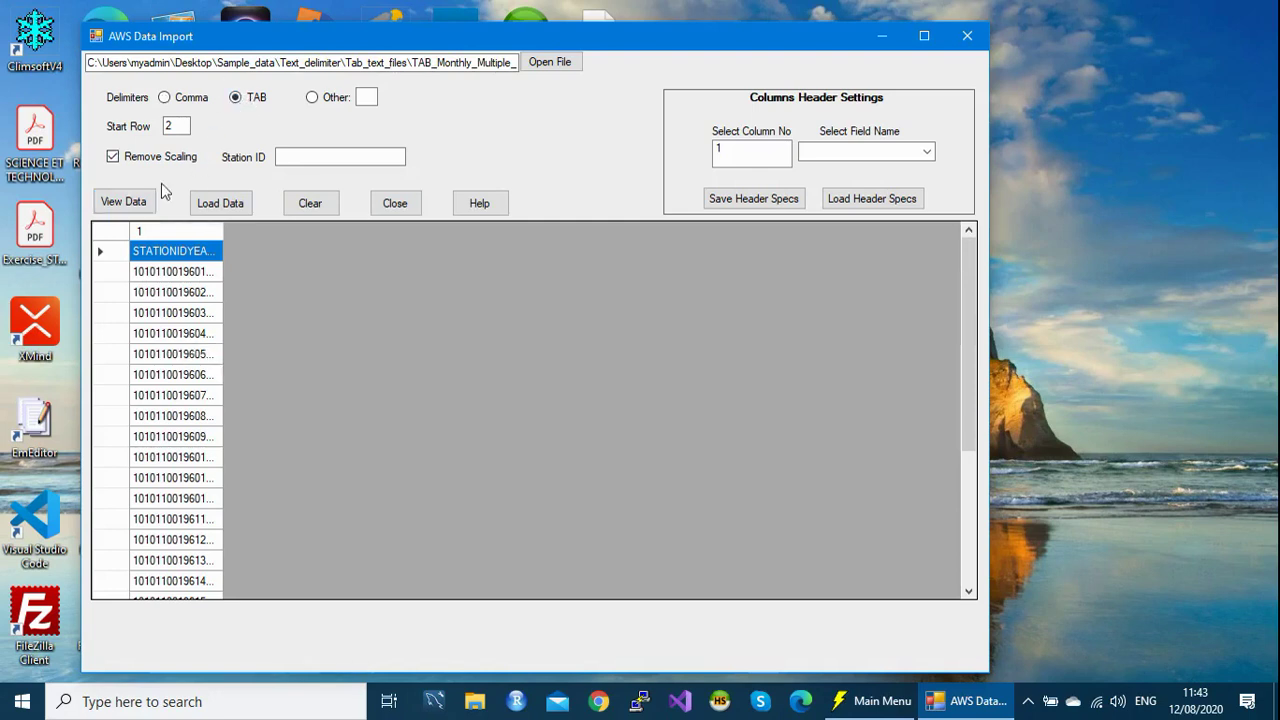
left_click(138, 200)
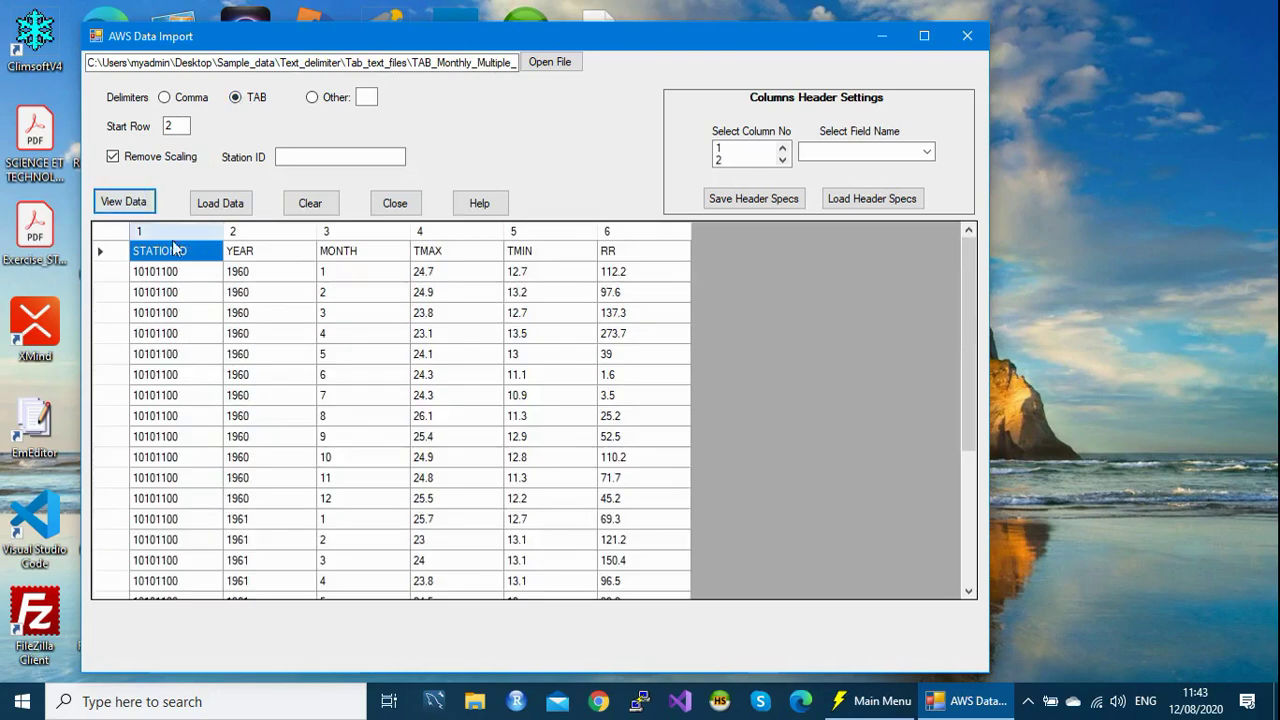
left_click_drag(970, 312, 942, 287)
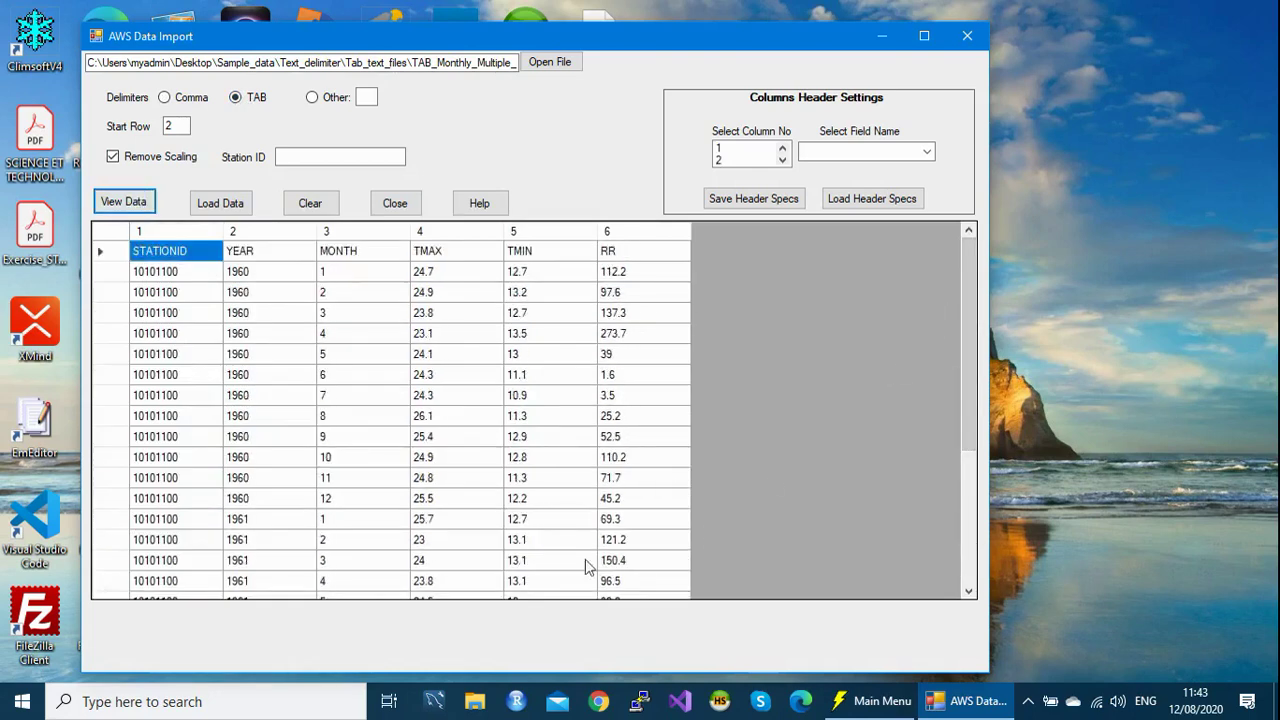
Close the TAB file's import form, start a new AWS data import and choose CSV_Monthly_Multiple_Elts_Cols.csv as the import file
left_click(970, 35)
left_click(207, 198)
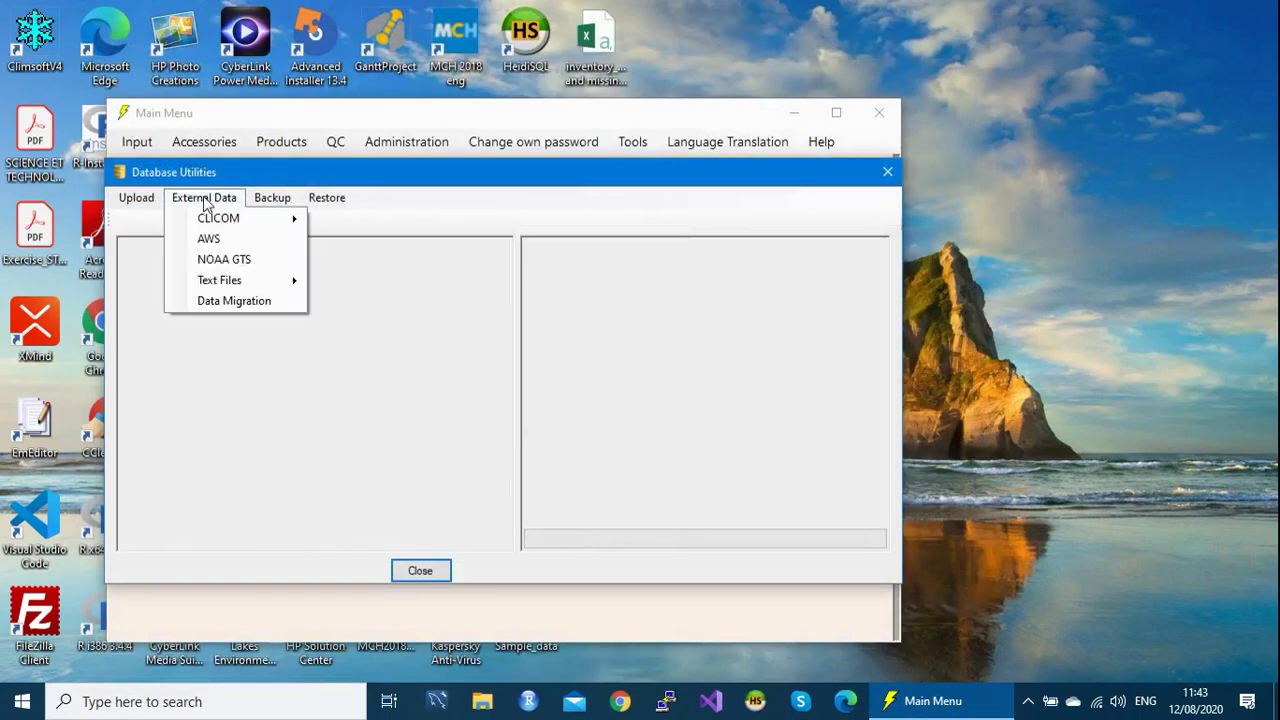
left_click(210, 240)
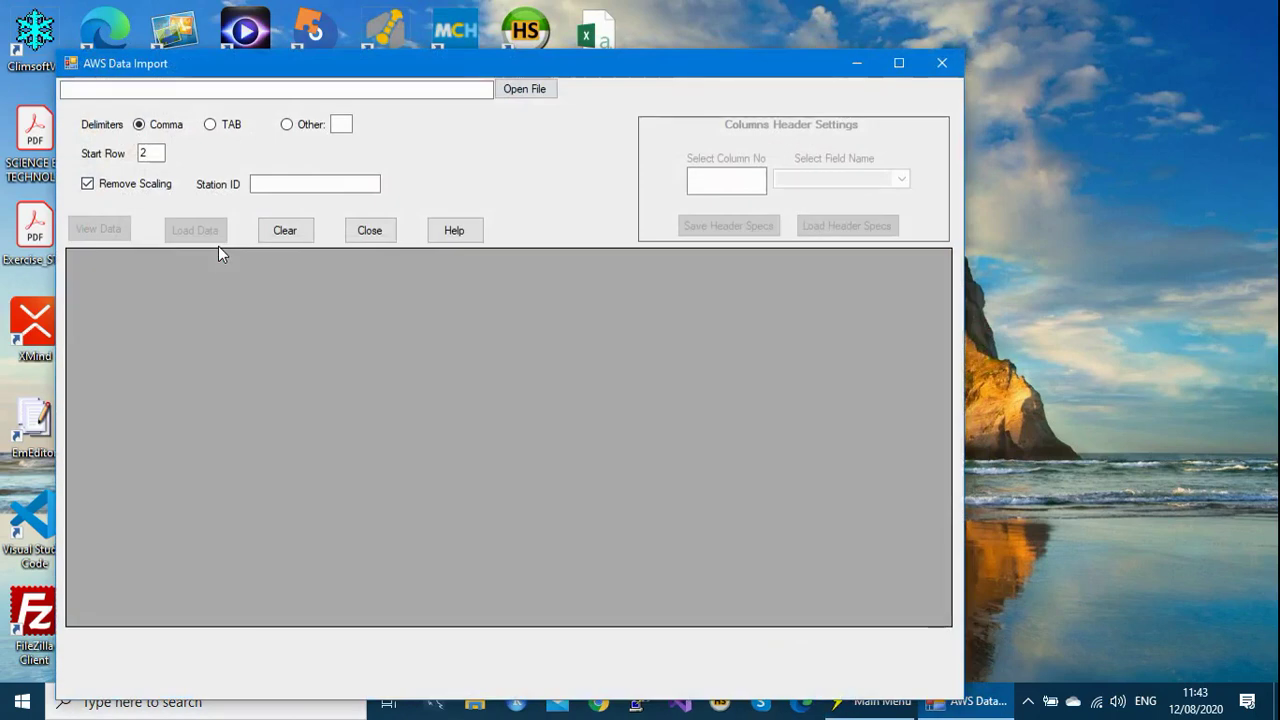
left_click(537, 90)
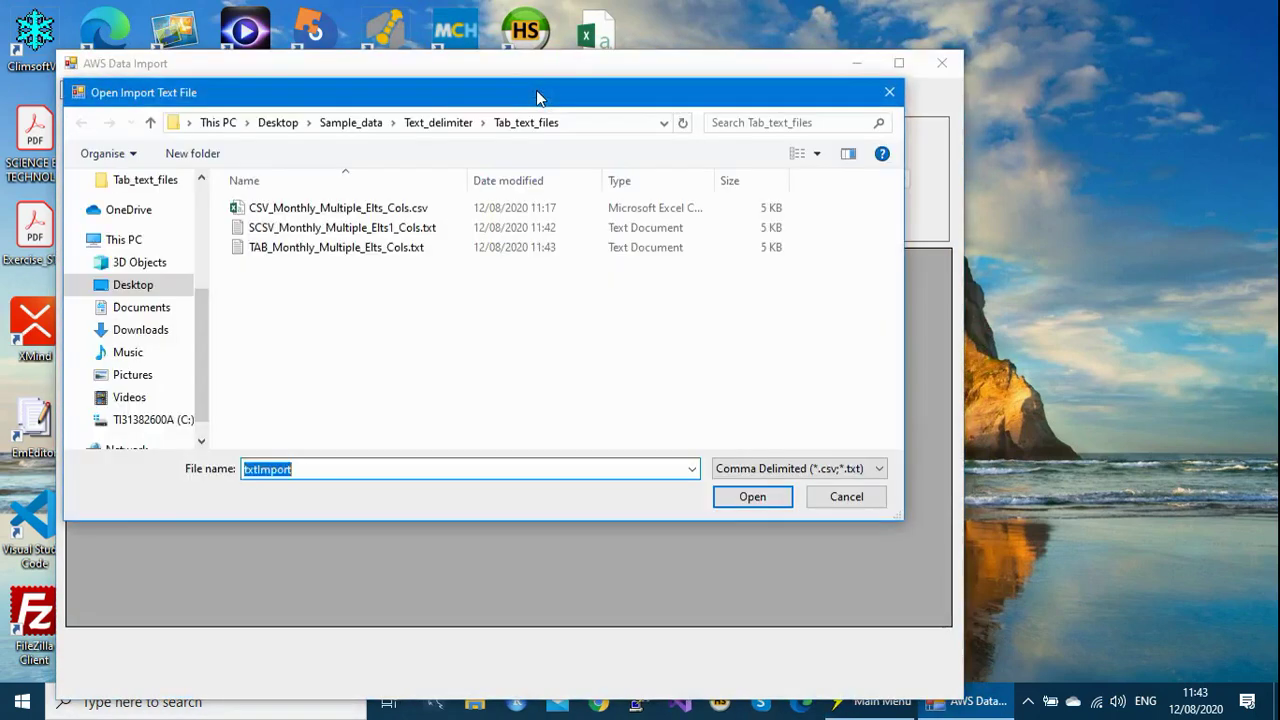
left_click(324, 210)
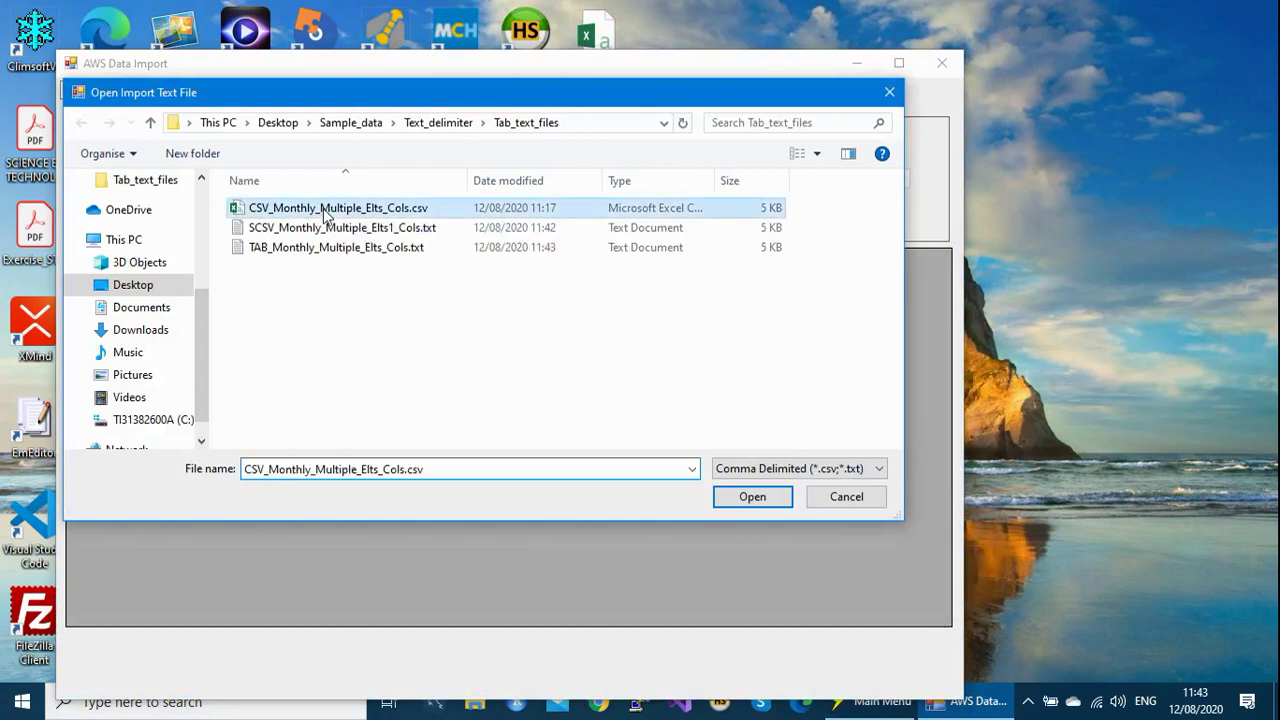
left_click(743, 494)
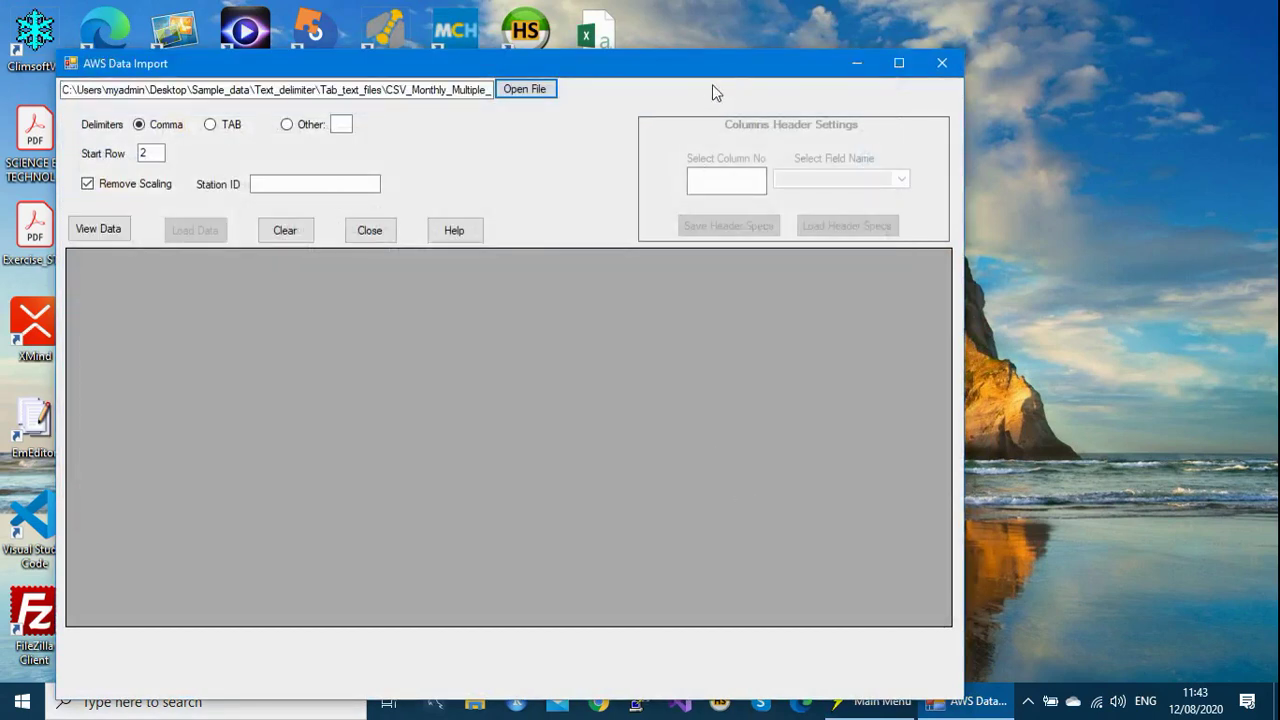
left_click_drag(706, 70, 761, 62)
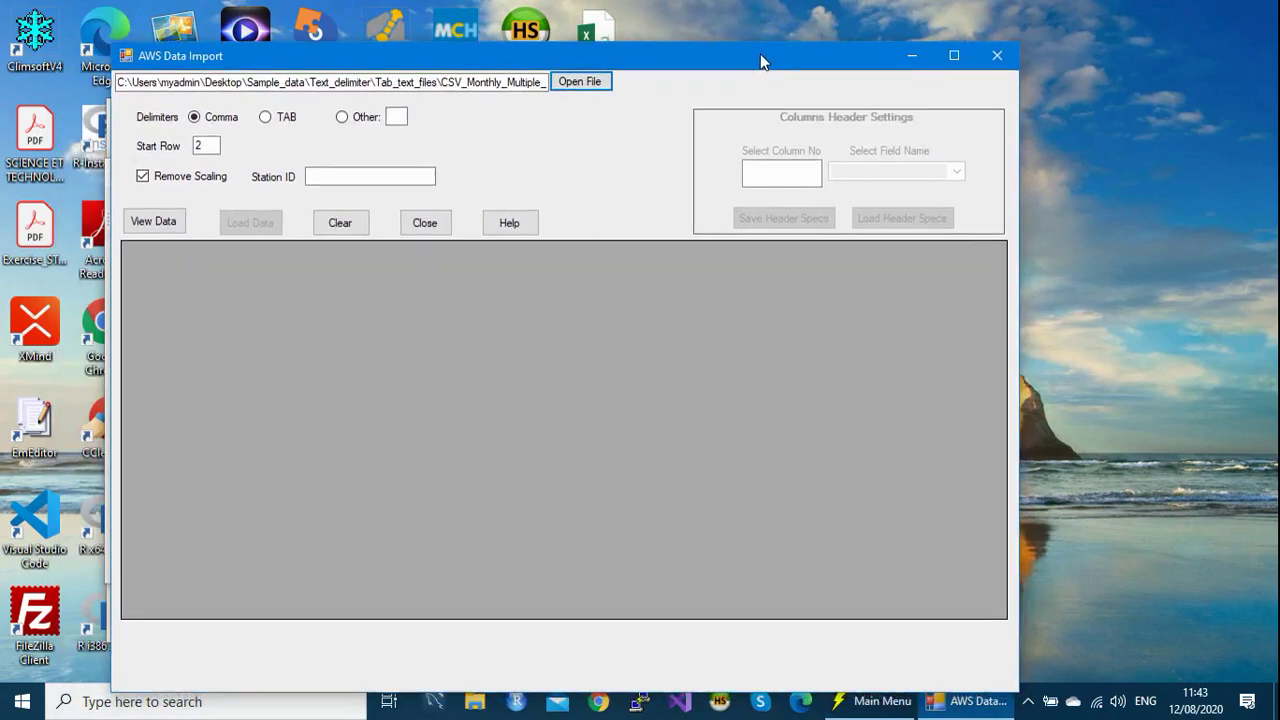
Preview the CSV file's data with the comma delimiter, look through its rows and close the import form
left_click(168, 224)
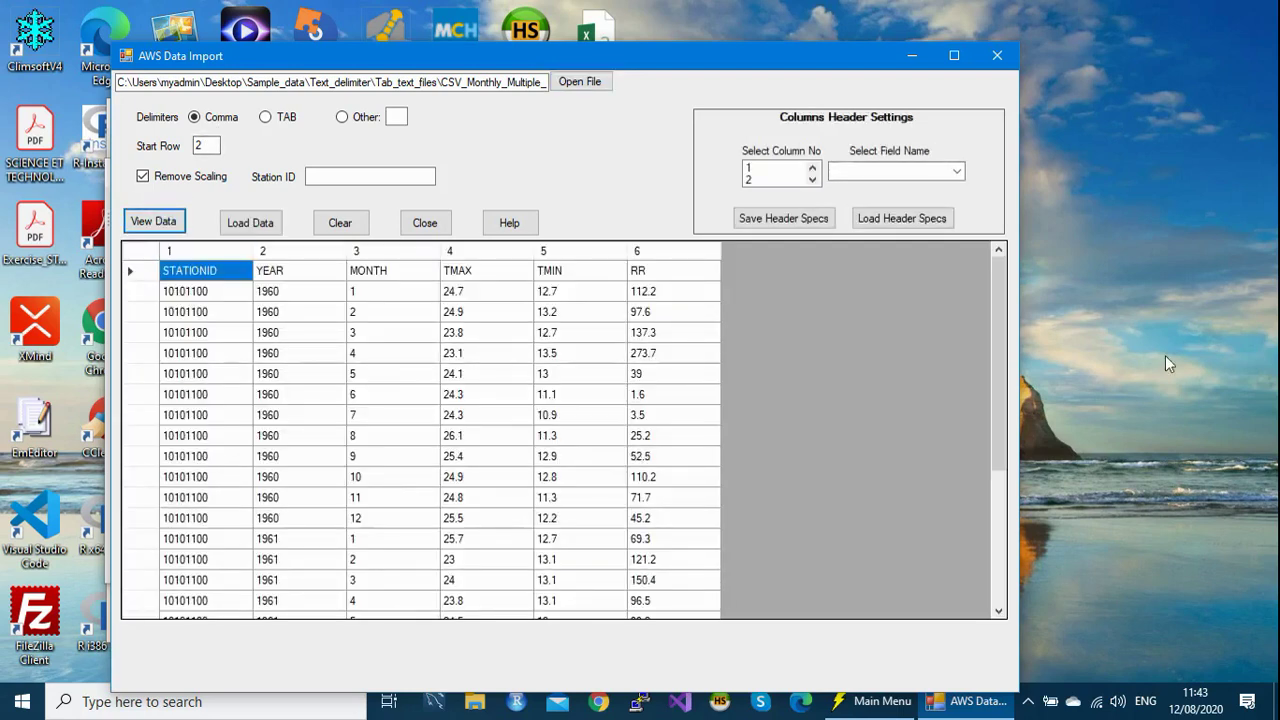
left_click_drag(993, 298, 1035, 502)
mouse_move(1018, 551)
left_mouse_down()
mouse_move(1009, 355)
mouse_move(1012, 532)
left_mouse_up()
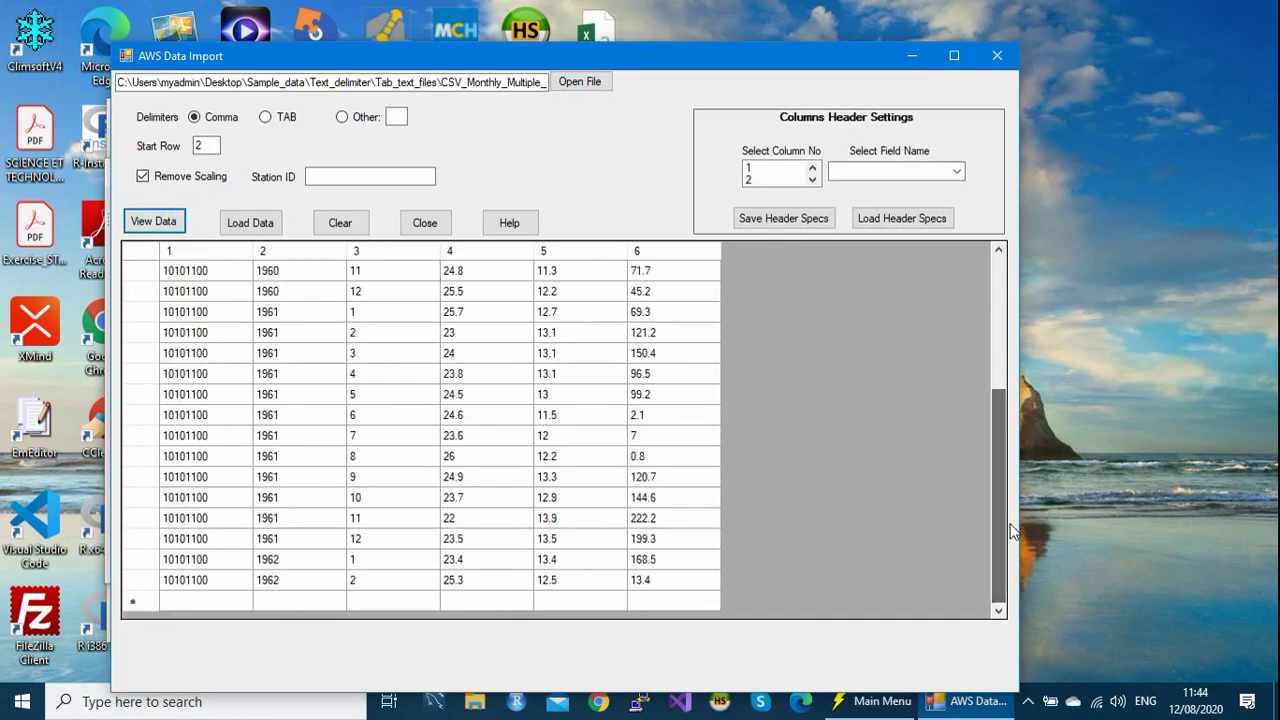
left_click_drag(996, 424, 980, 318)
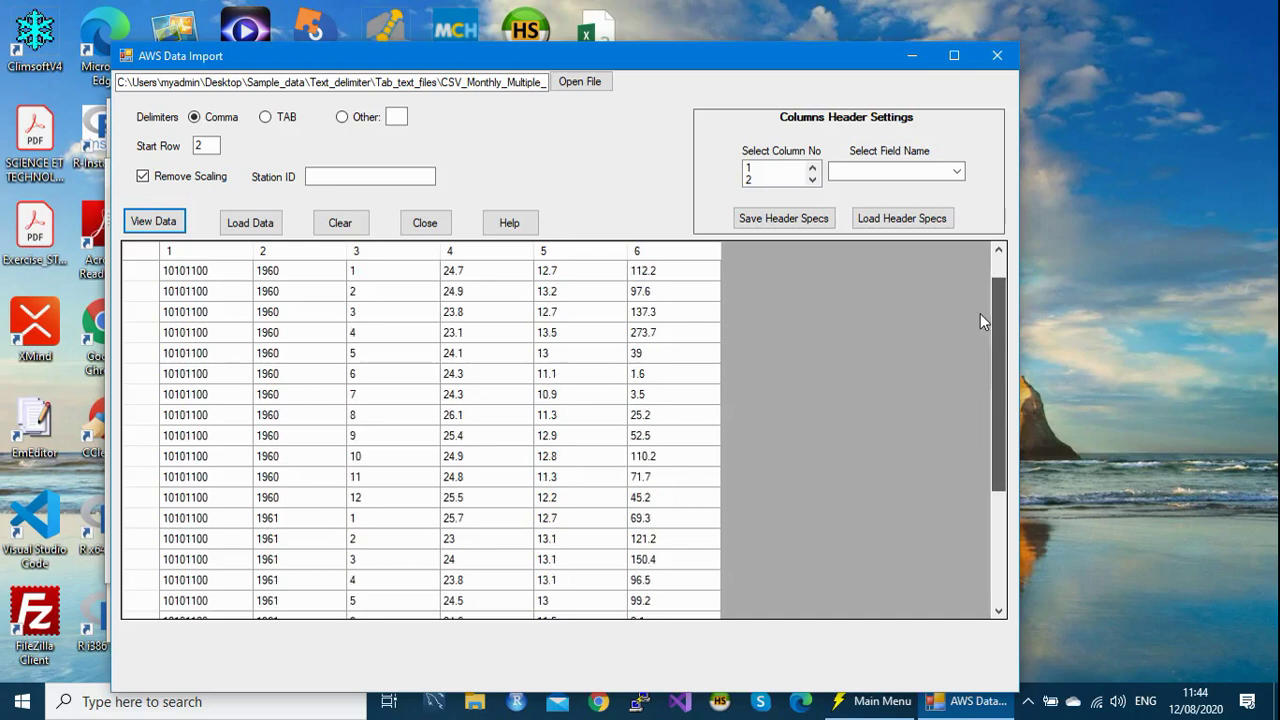
left_click(996, 58)
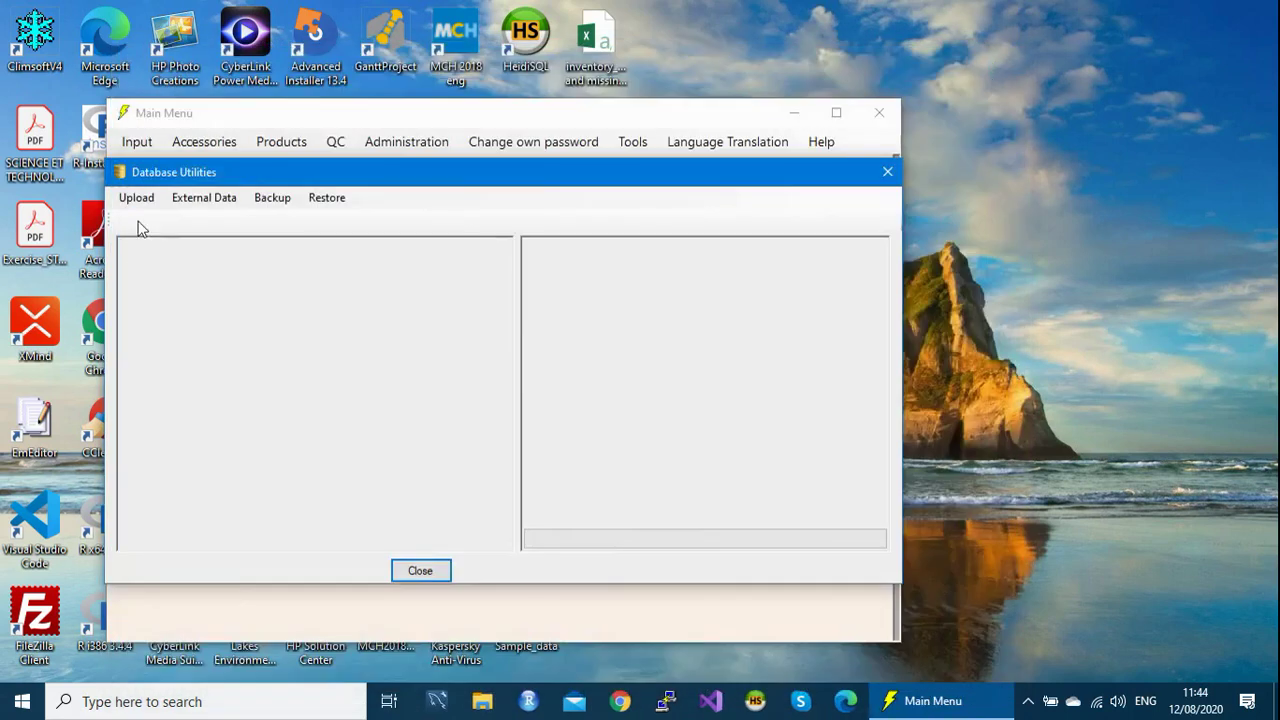
Start a new AWS data import and choose Bigogwe_aws_Formula_rema.txt from the Sample_data\AWS folder
left_click(195, 199)
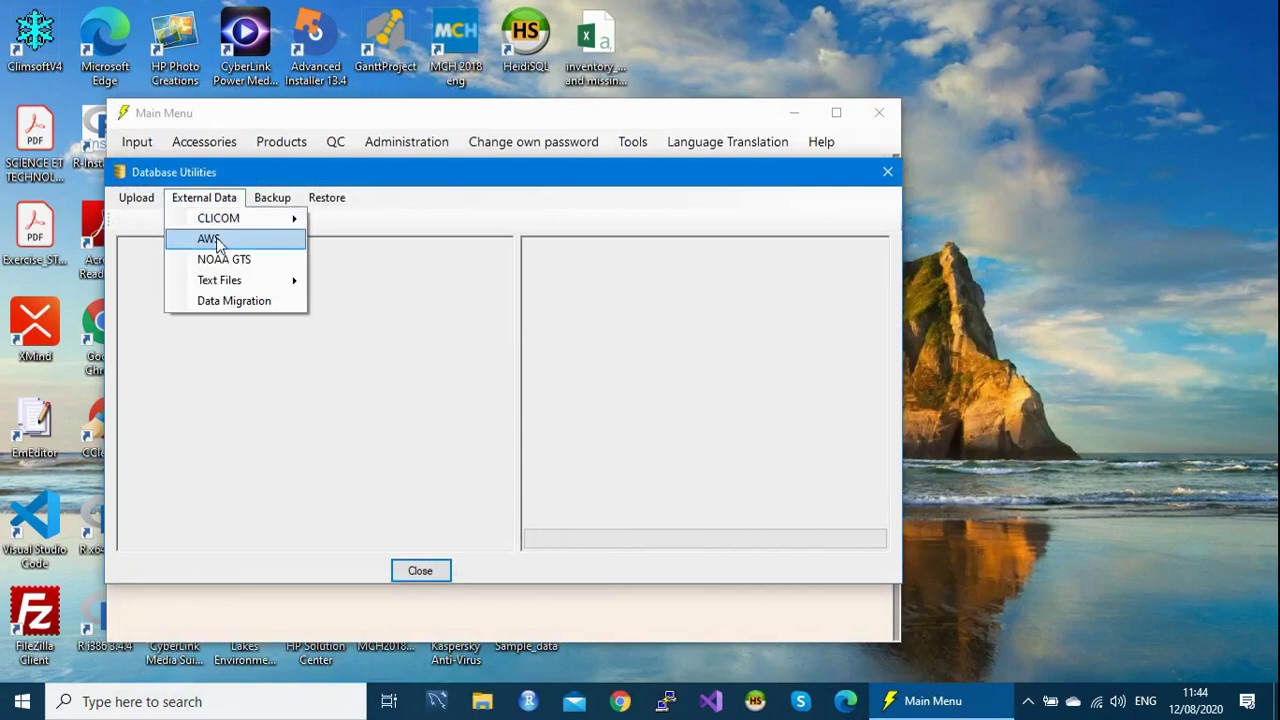
left_click(218, 240)
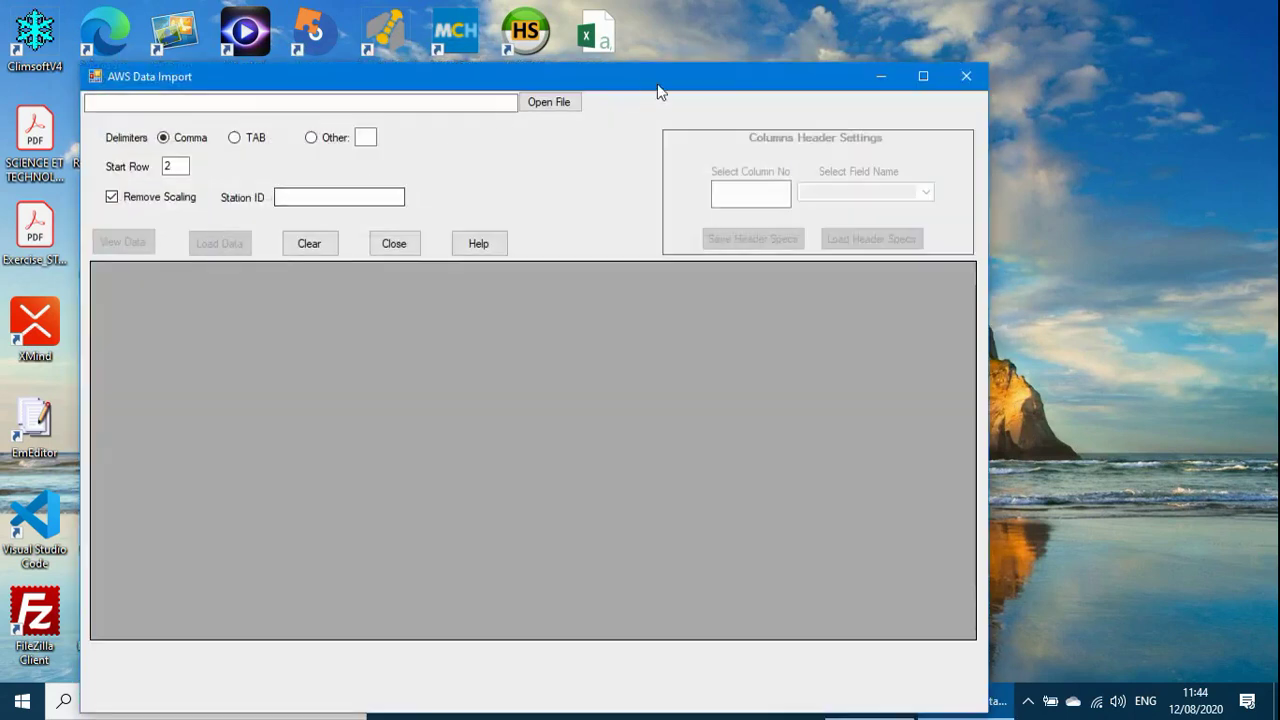
left_click_drag(673, 77, 675, 62)
left_click(531, 89)
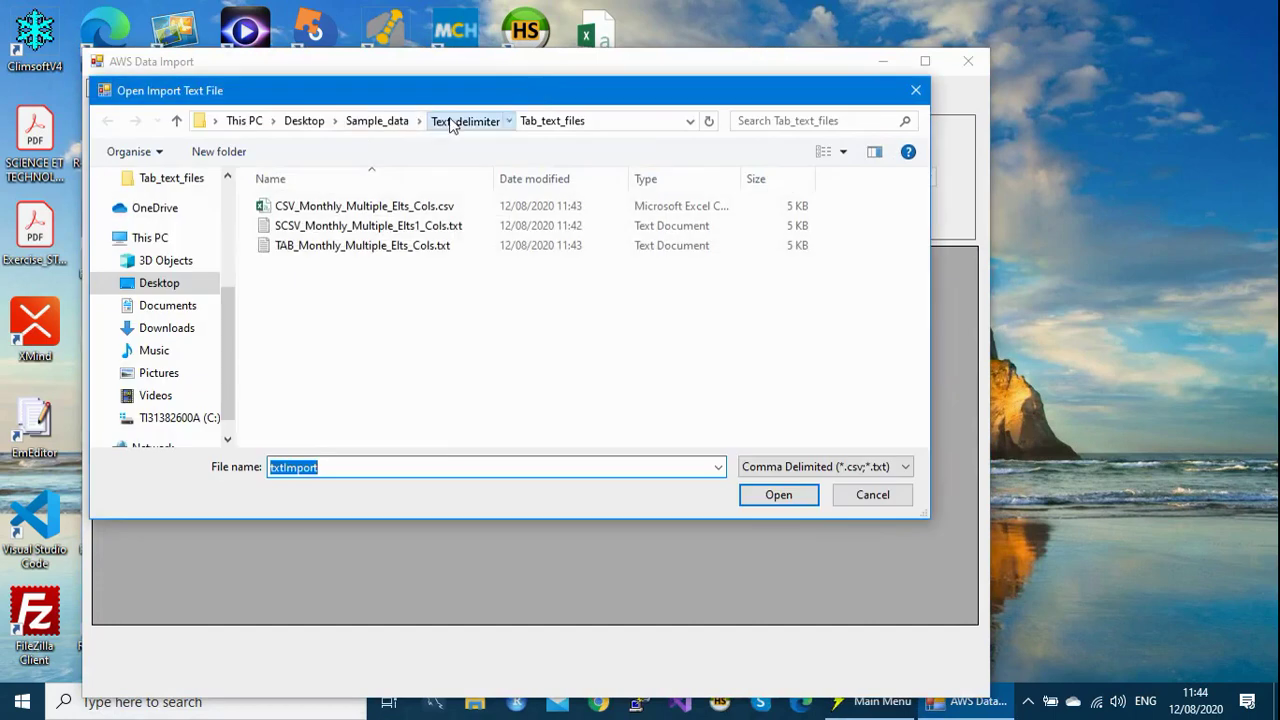
left_click(445, 121)
left_click(388, 124)
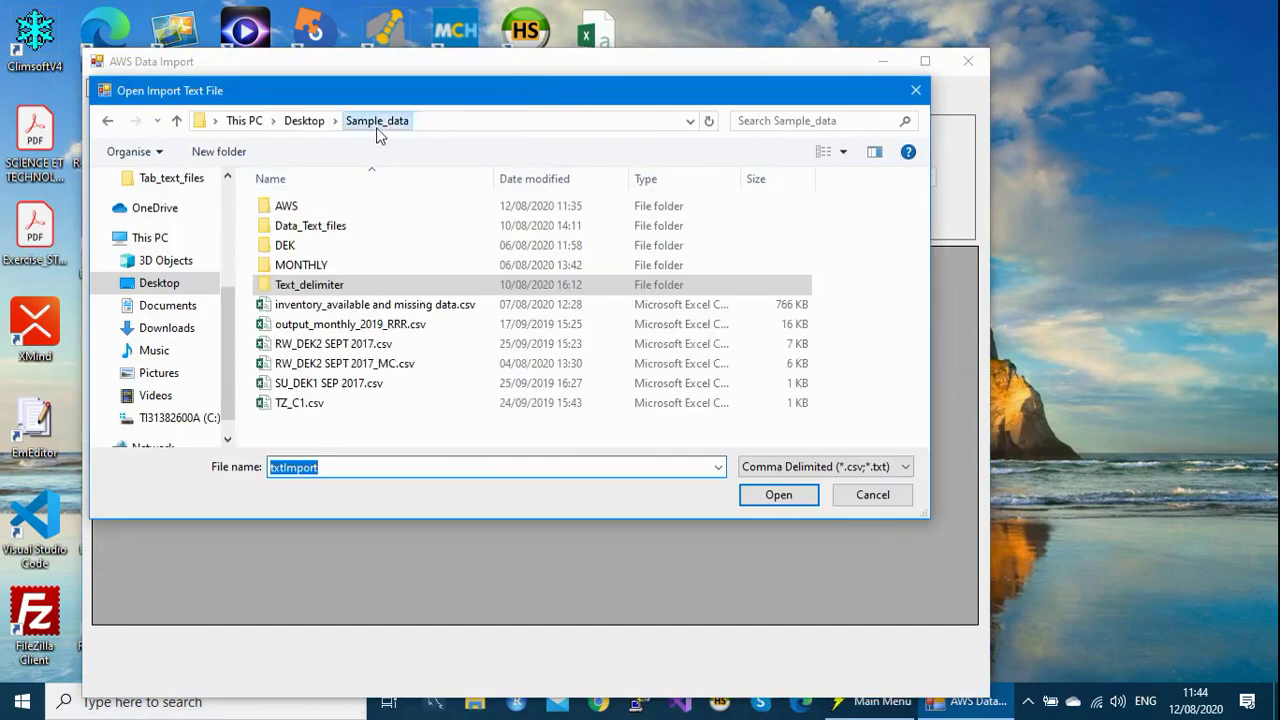
double_click(302, 210)
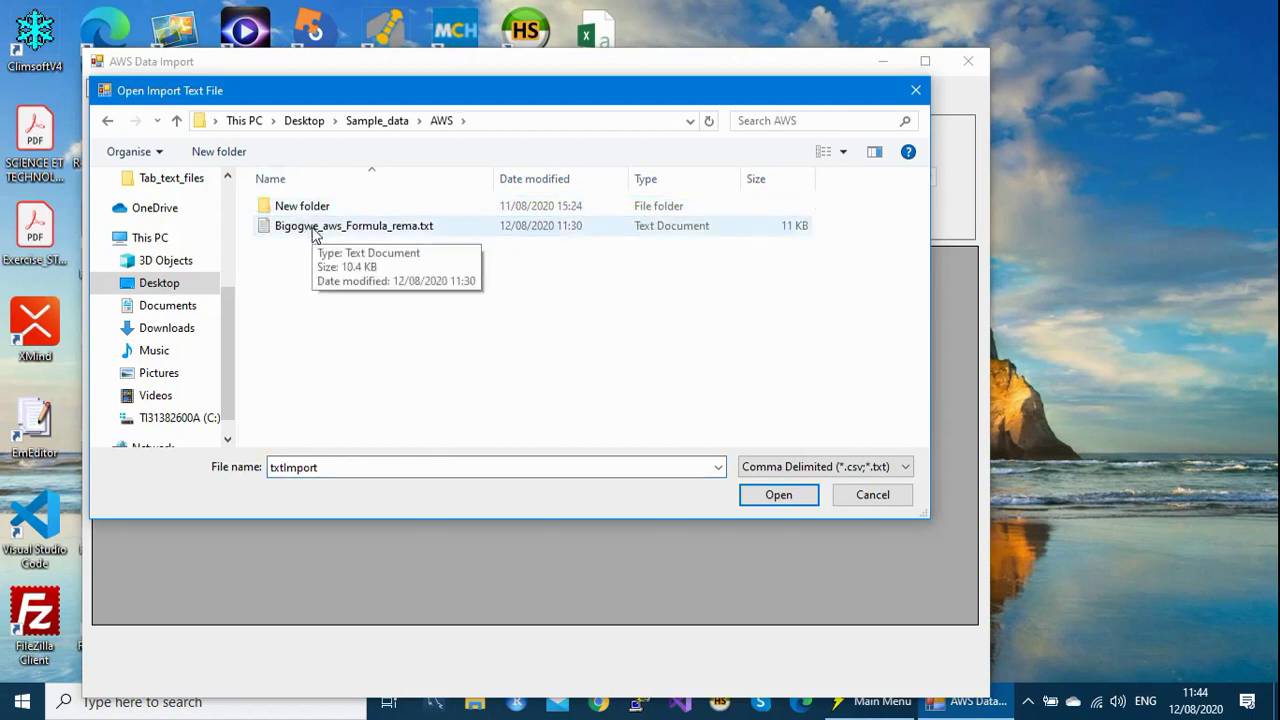
double_click(313, 229)
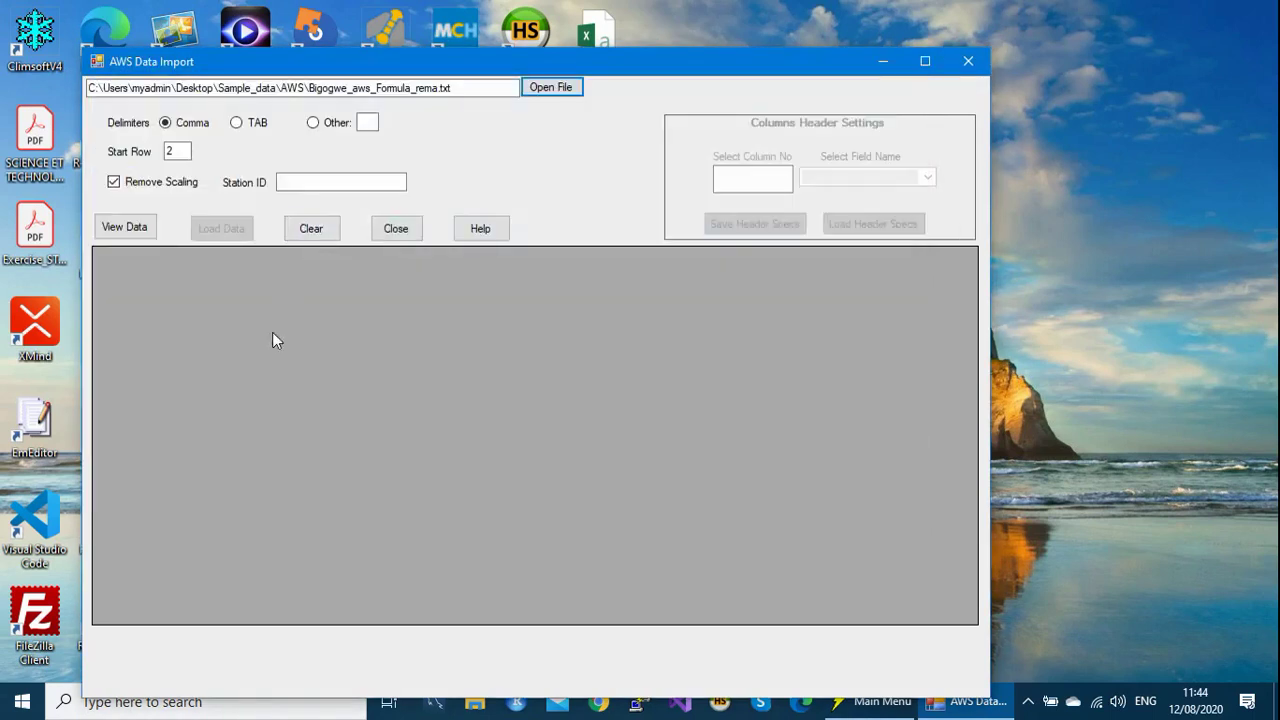
Preview the Bigogwe AWS file with the comma delimiter, change the delimiter to TAB and view the data again
left_click(125, 229)
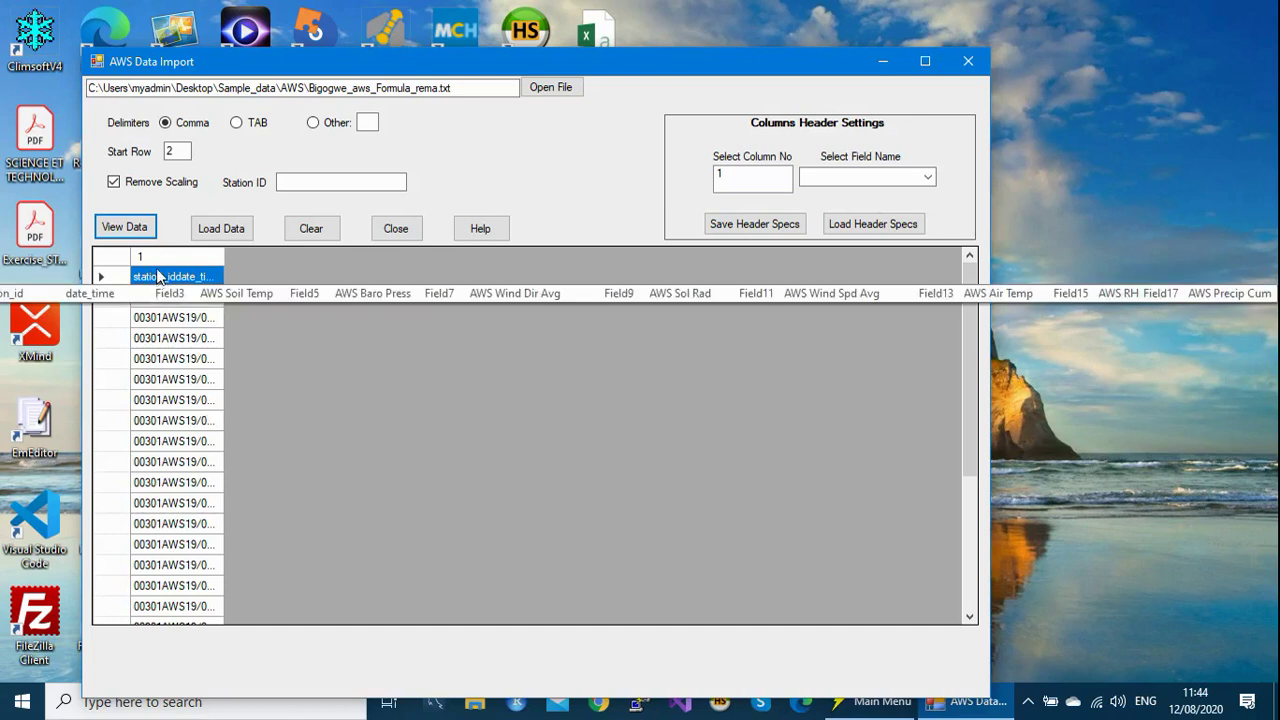
left_click(236, 123)
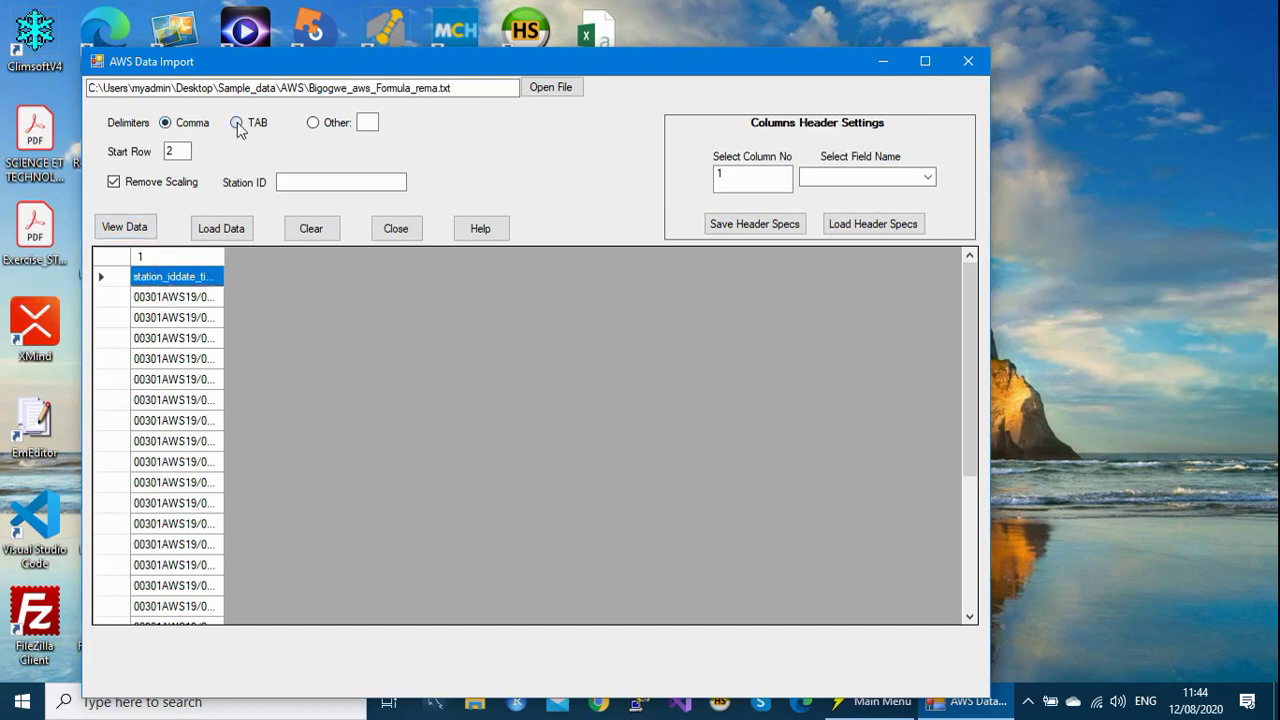
left_click(136, 228)
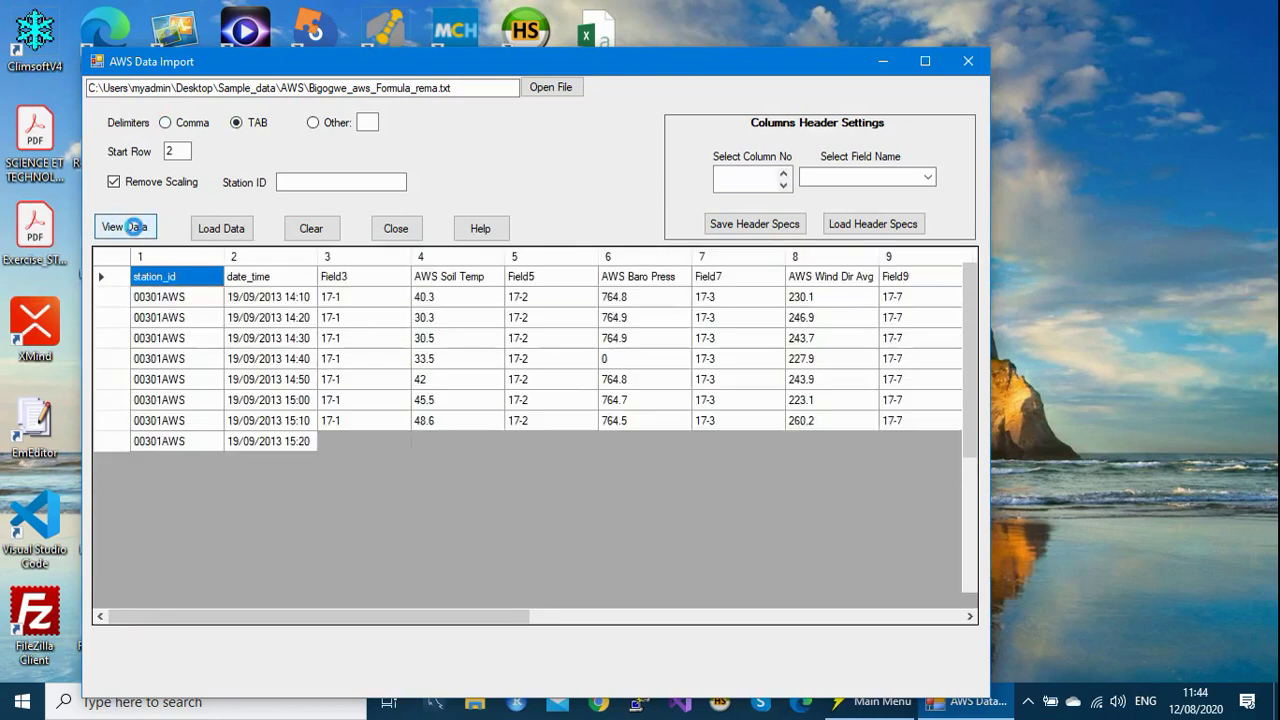
Examine the columns and rows of the tab-delimited AWS preview and review the Start Row, Remove Scaling and Station ID settings
left_click_drag(455, 623, 205, 616)
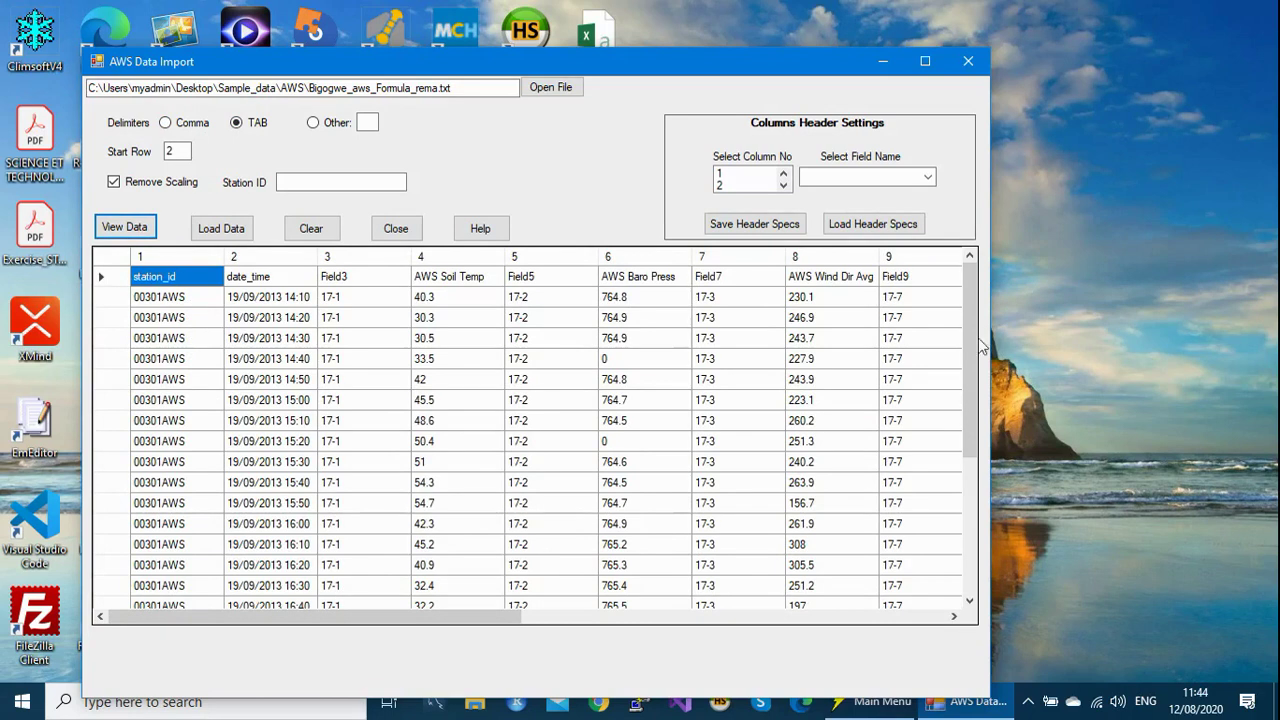
left_click_drag(970, 366, 967, 289)
left_click_drag(224, 629, 820, 618)
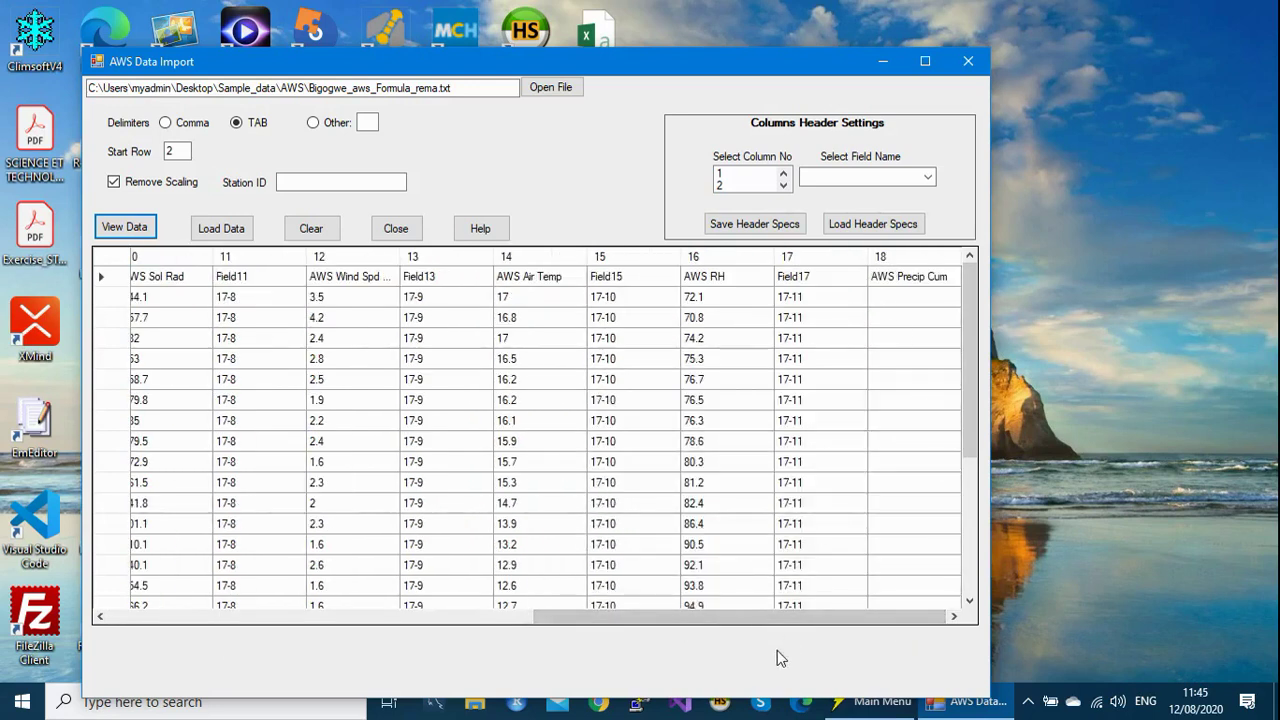
left_click_drag(784, 617, 186, 620)
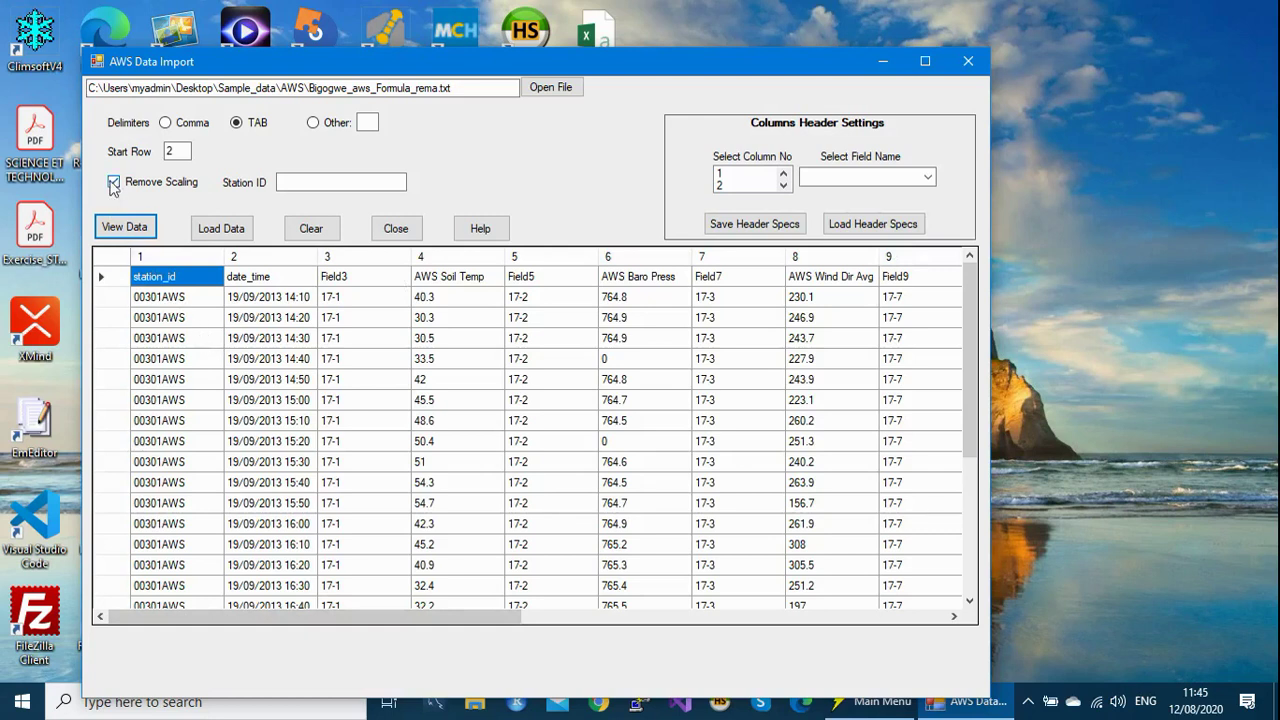
left_click(174, 151)
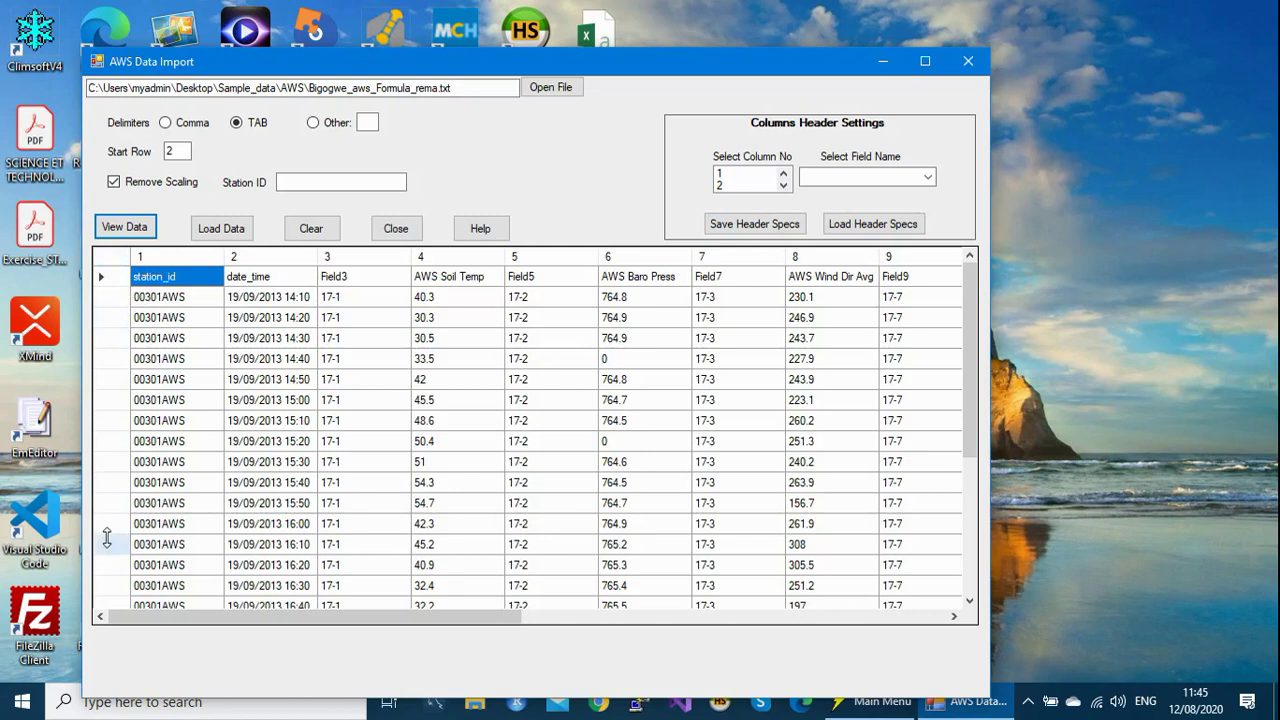
mouse_move(965, 338)
left_mouse_down()
mouse_move(972, 563)
mouse_move(965, 313)
left_mouse_up()
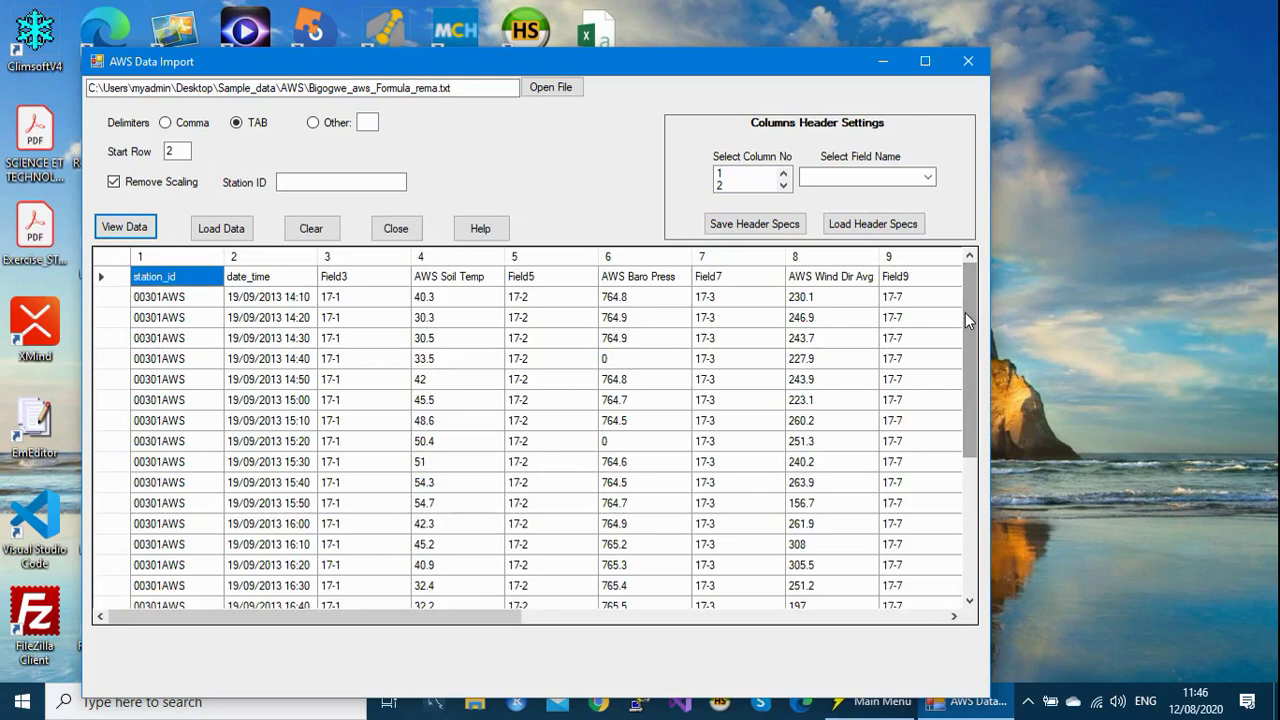
mouse_move(970, 322)
left_mouse_down()
mouse_move(966, 512)
mouse_move(963, 310)
left_mouse_up()
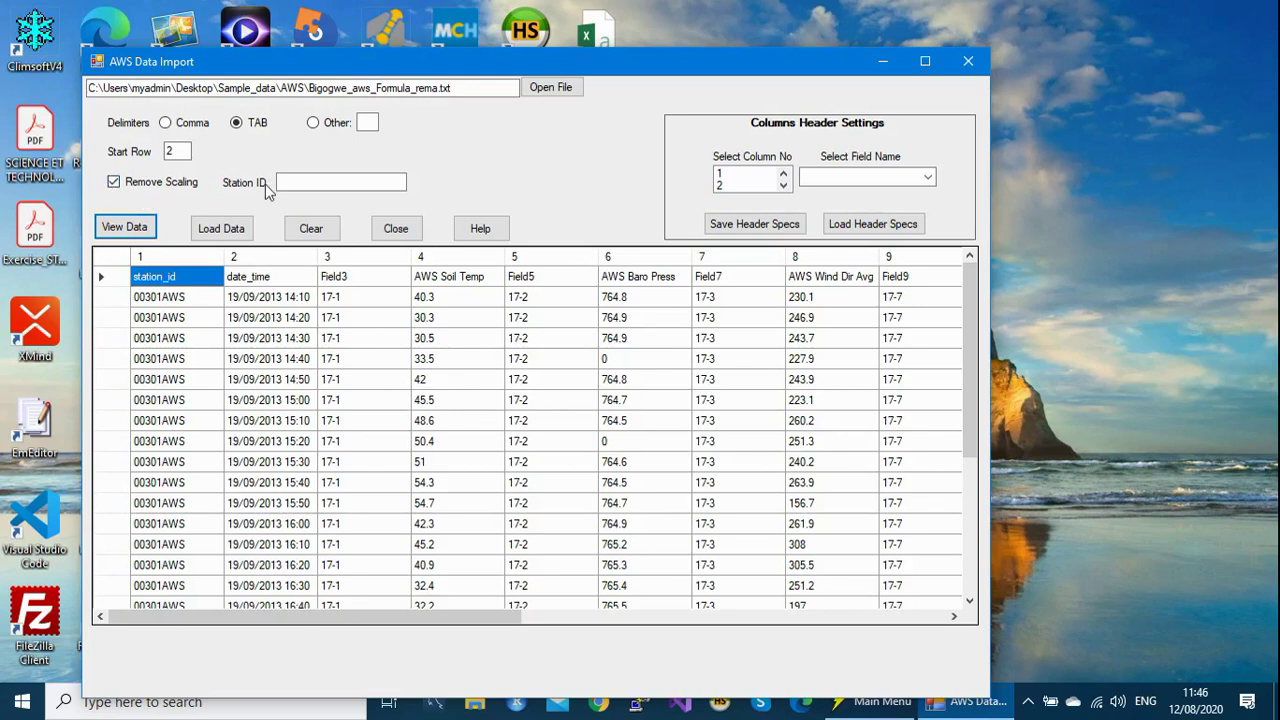
left_click(306, 177)
left_click(284, 180)
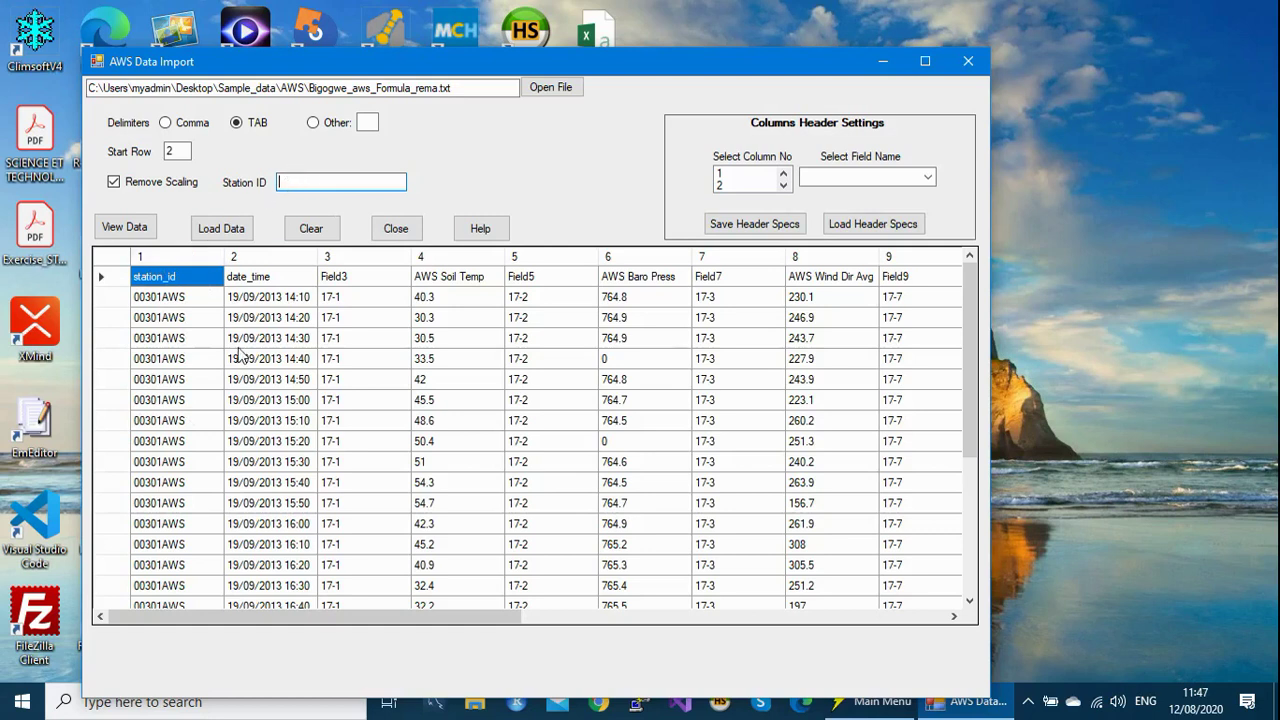
left_click(290, 181)
Assign the field name station_id to column 1 and date_time to column 2 in the column header settings
left_click(737, 174)
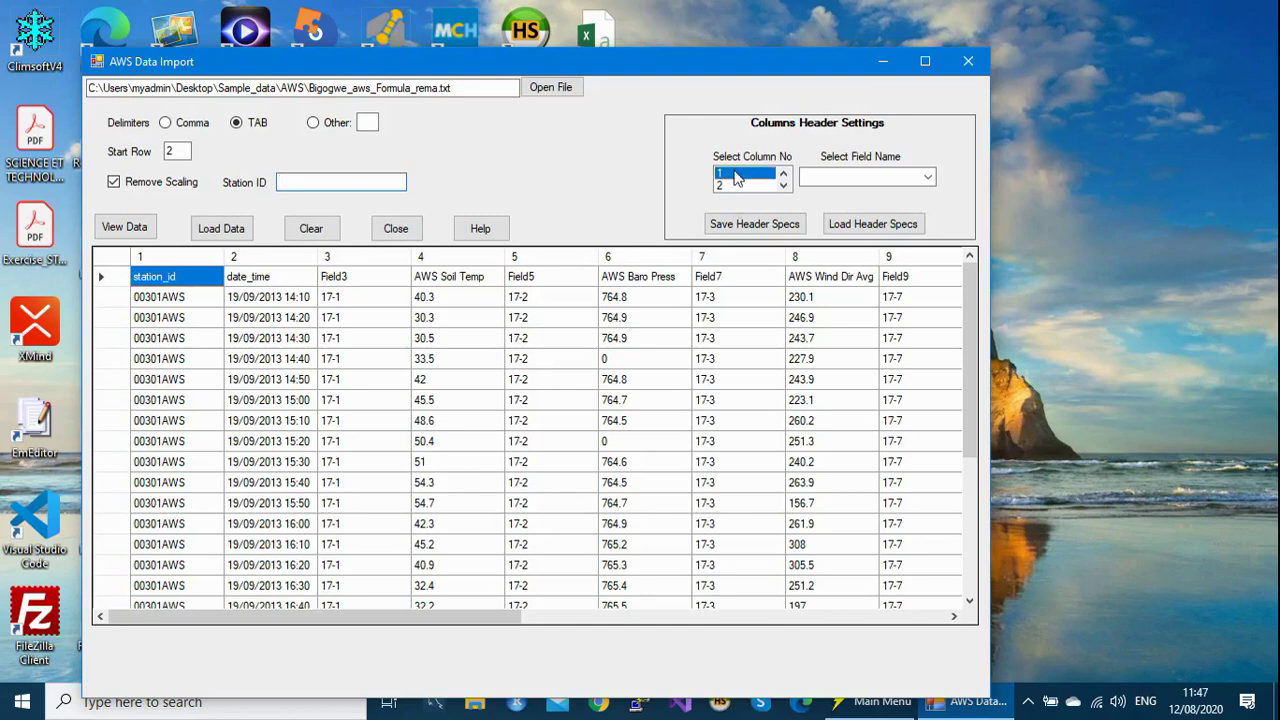
left_click(927, 181)
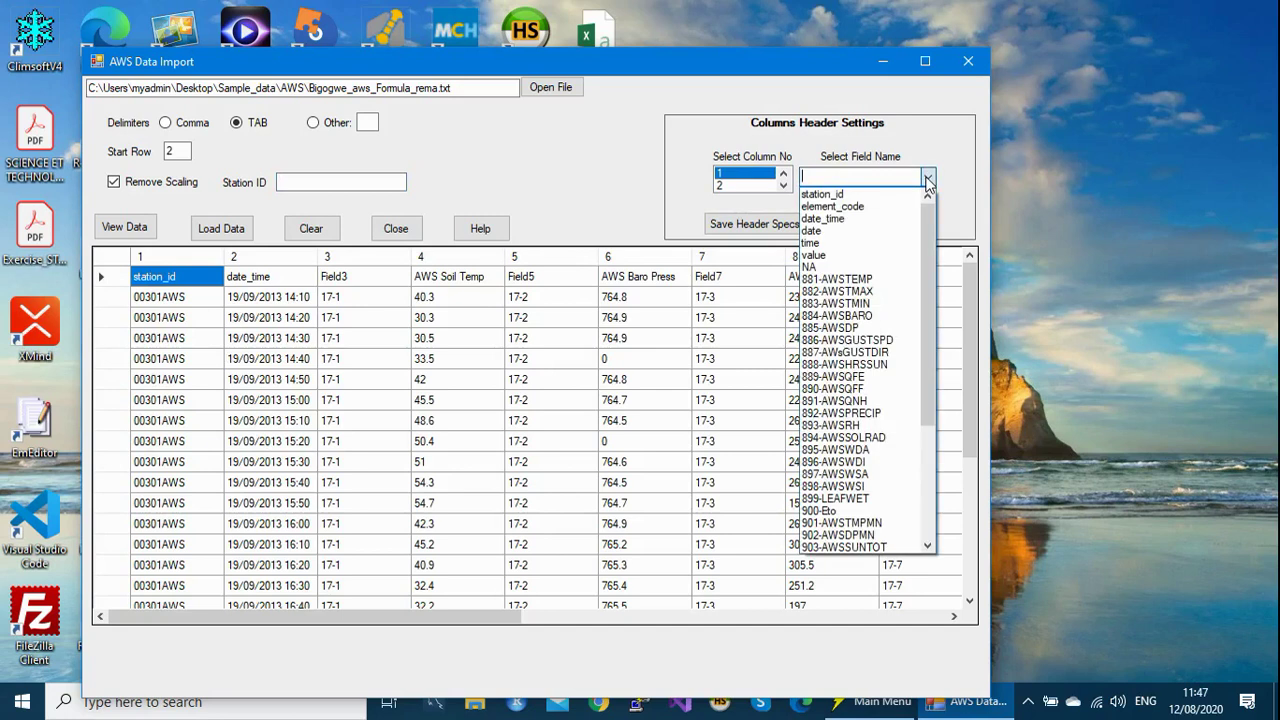
left_click(886, 195)
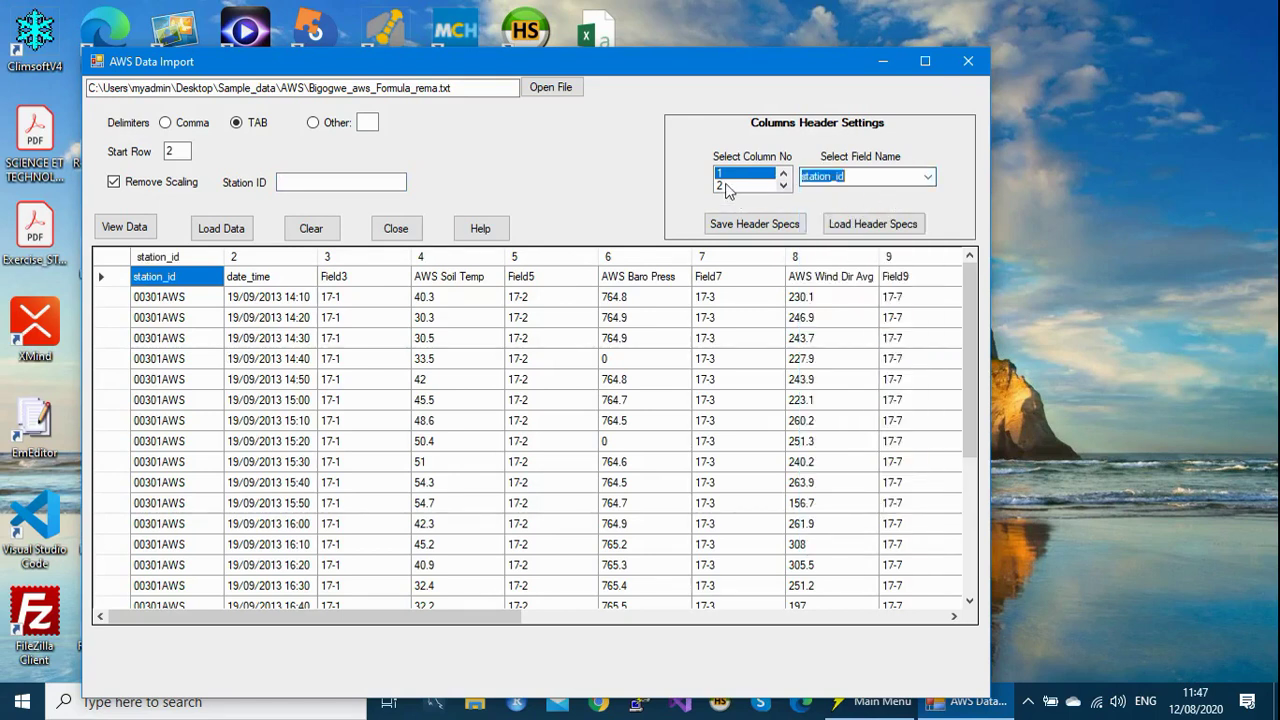
left_click(731, 186)
left_click(928, 180)
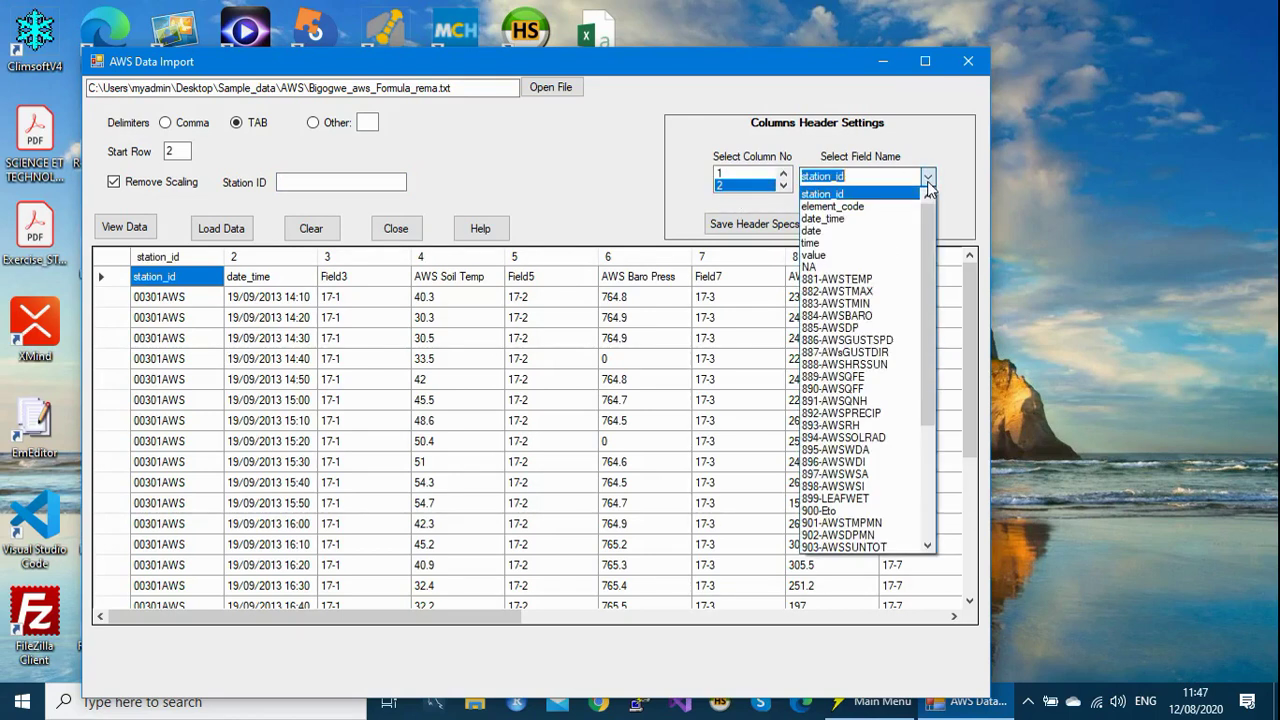
left_click(856, 219)
Assign the field name NA to column 3, which holds Field3
left_click(782, 186)
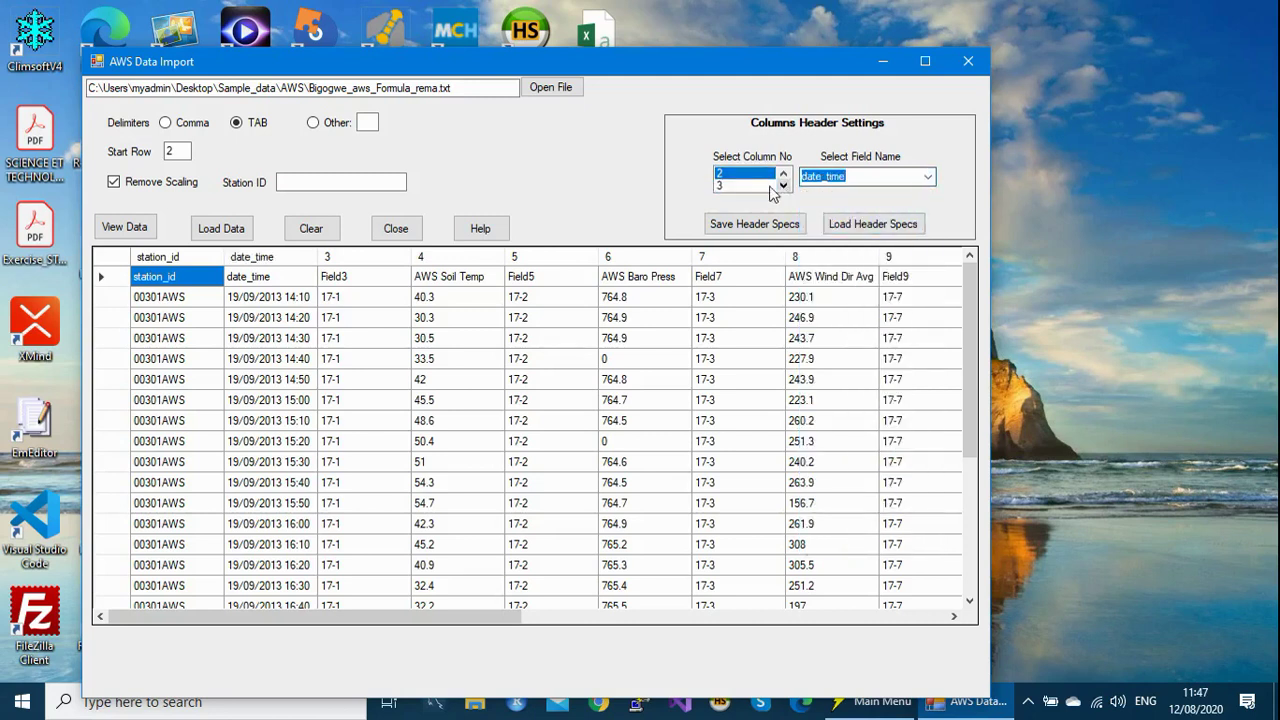
left_click(754, 187)
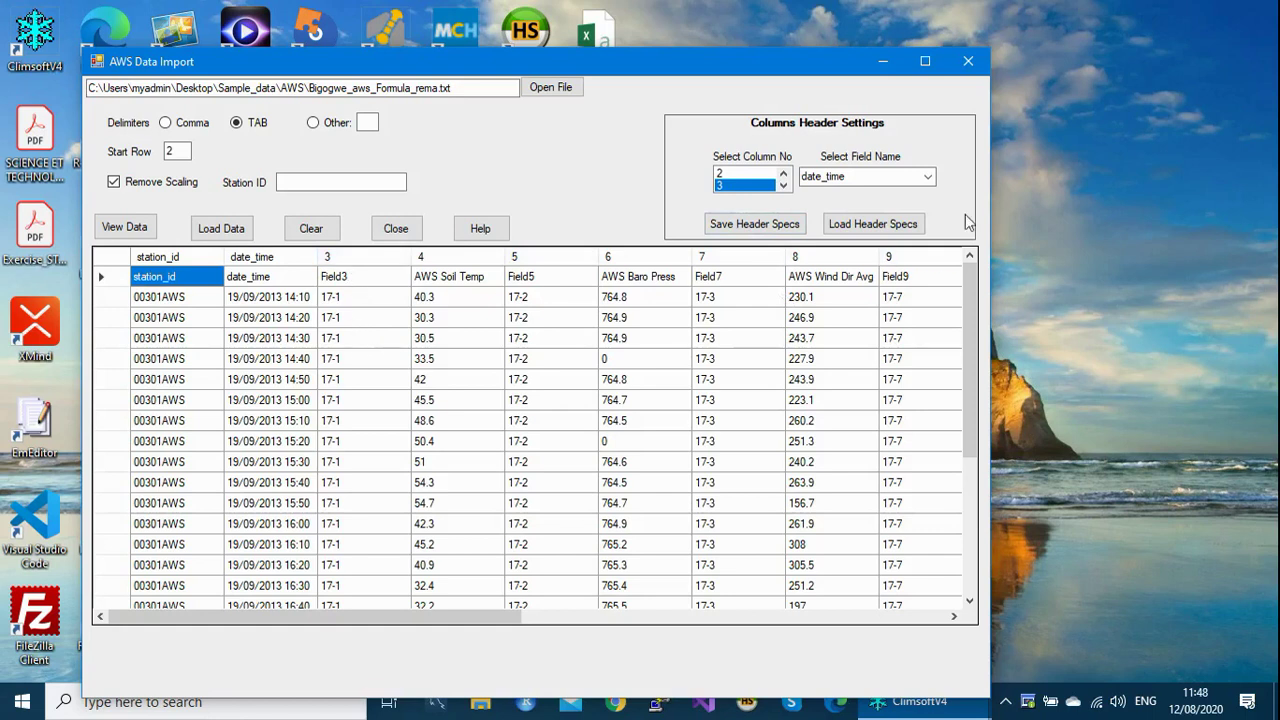
left_click(929, 177)
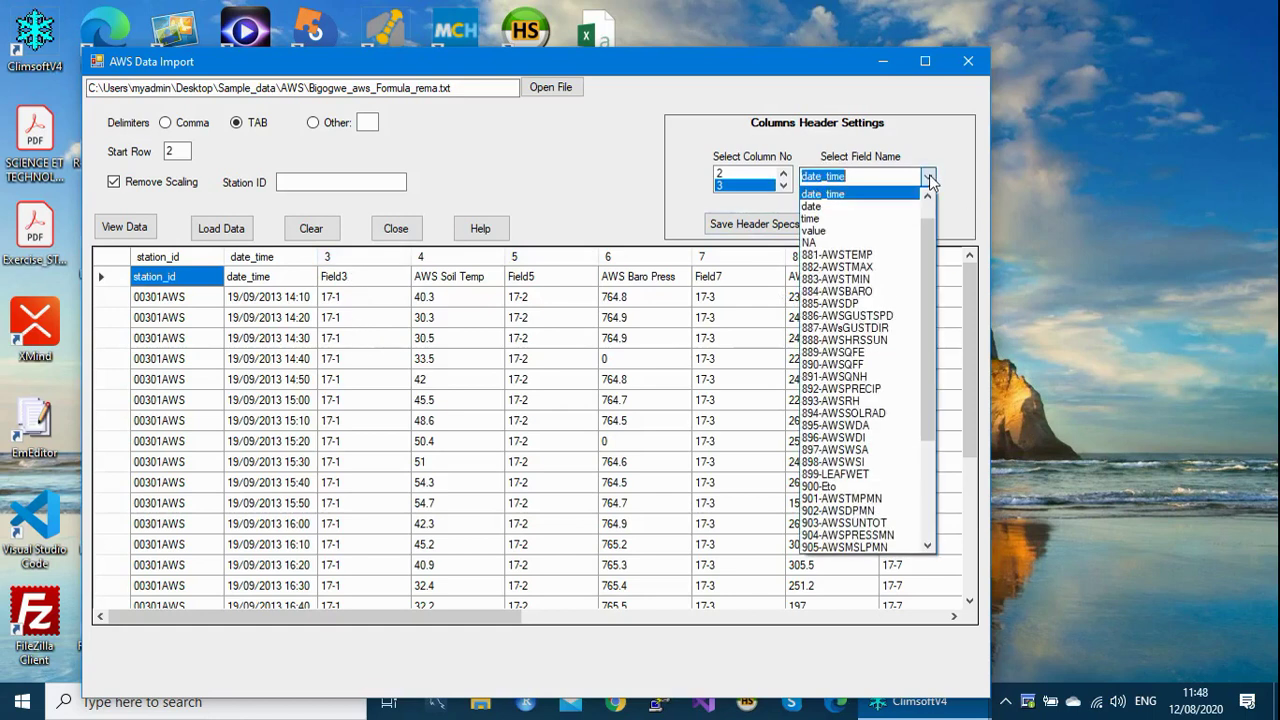
left_click(821, 243)
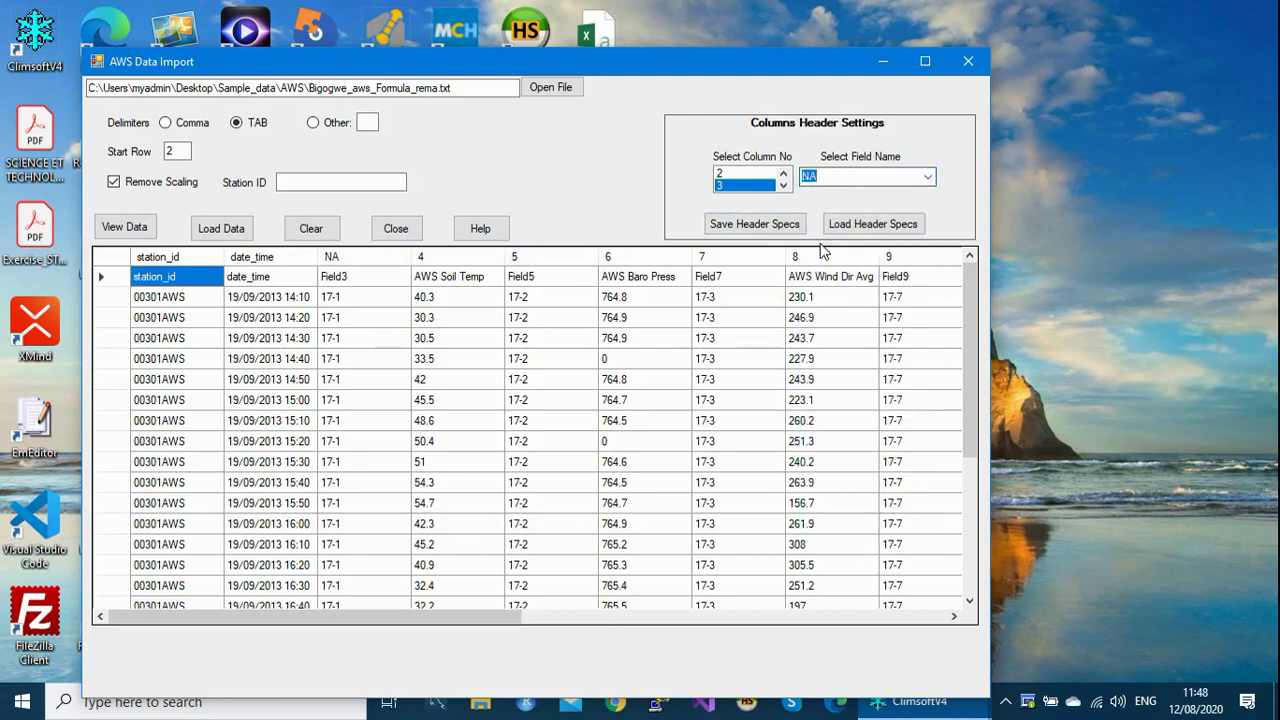
left_click(783, 186)
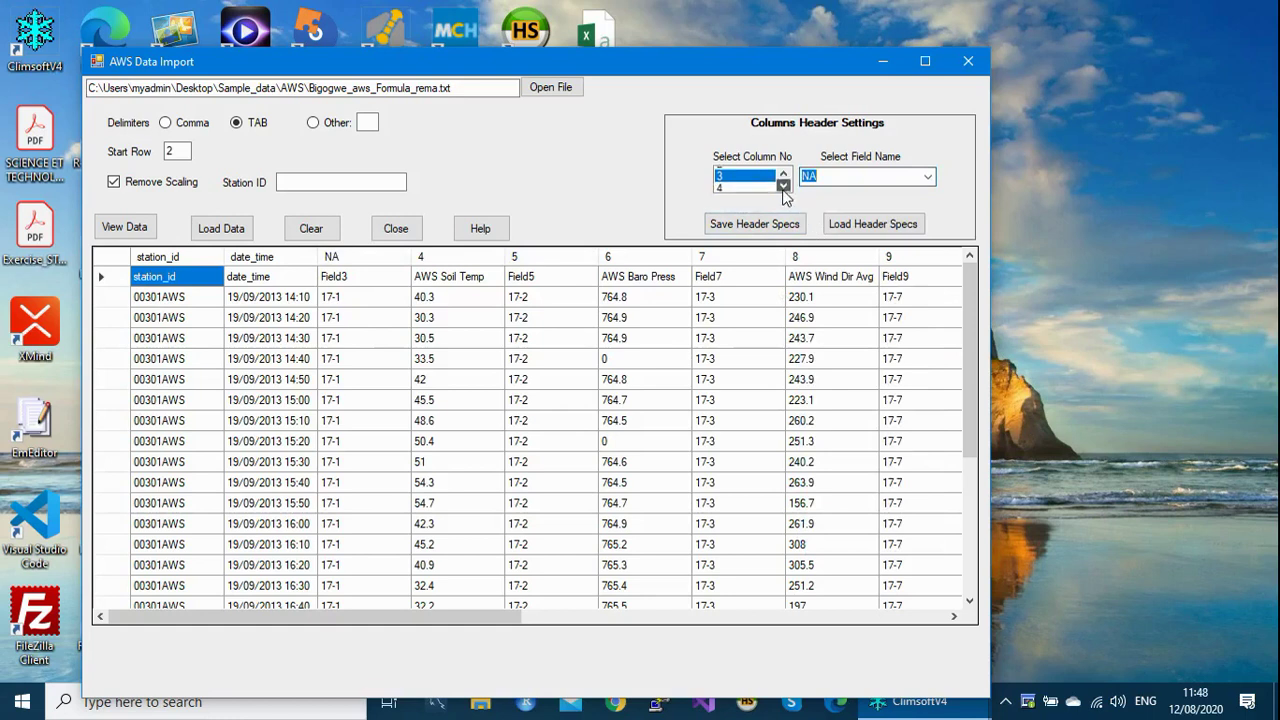
Assign the field name 913-AWSSOLTEMP to column 4 (AWS Soil Temp) and NA to column 5 (Field5)
left_click(757, 186)
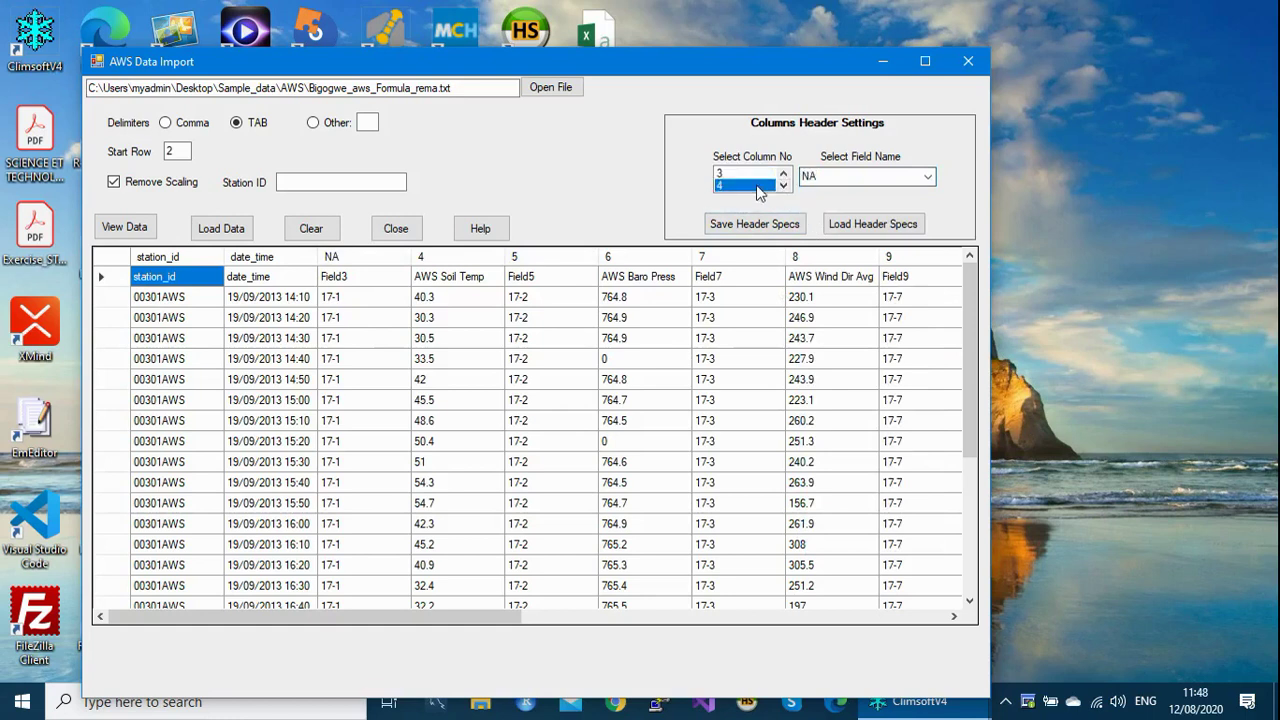
left_click(928, 180)
left_click_drag(926, 313, 925, 394)
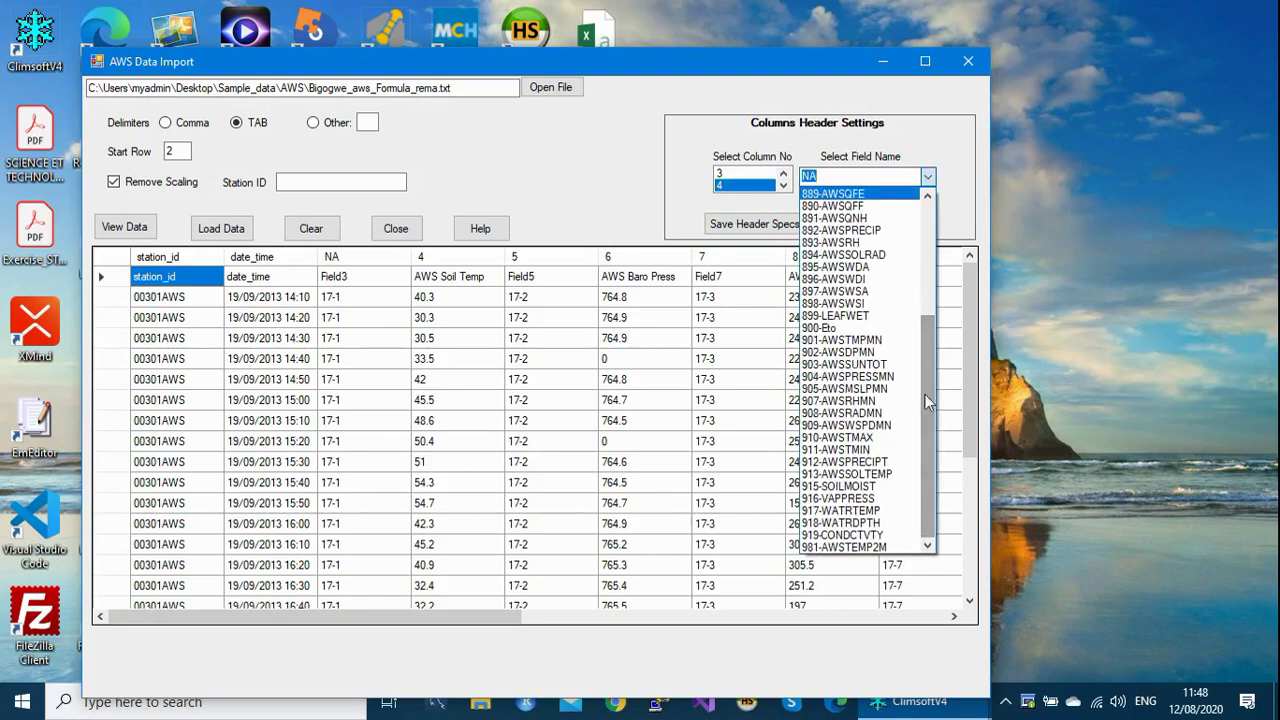
left_click(884, 476)
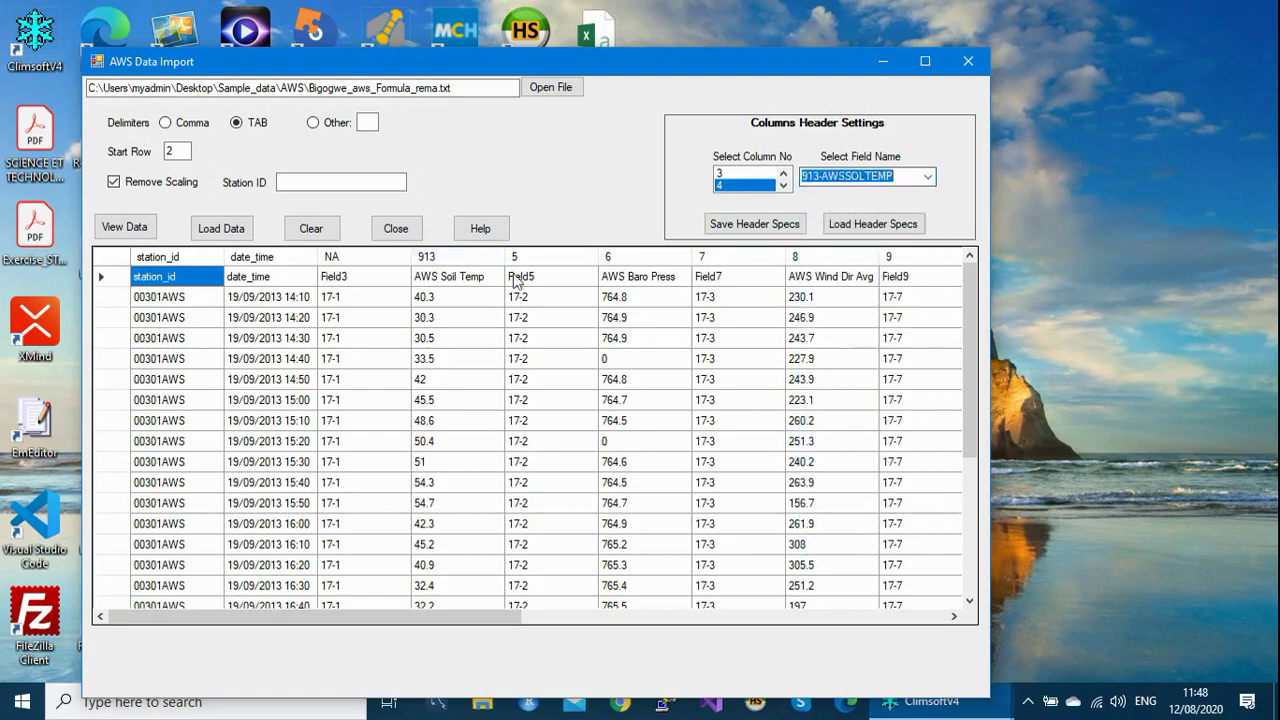
left_click(783, 185)
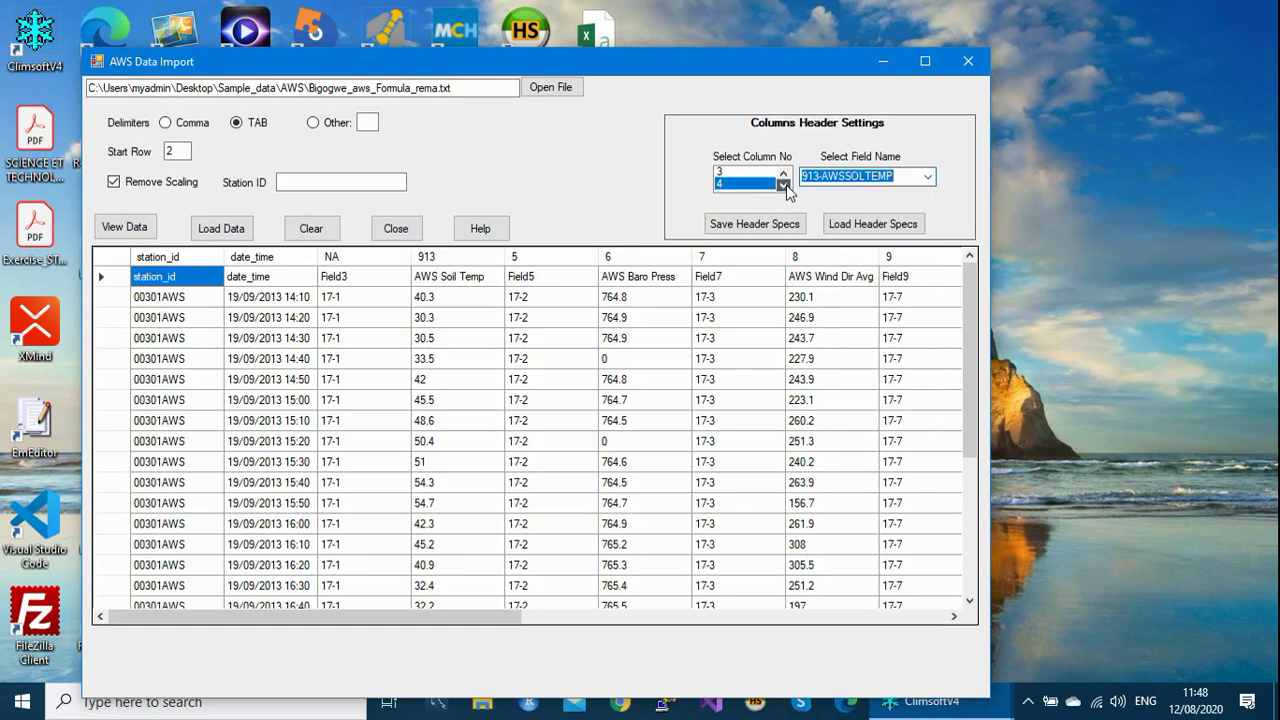
left_click(758, 186)
left_click(915, 180)
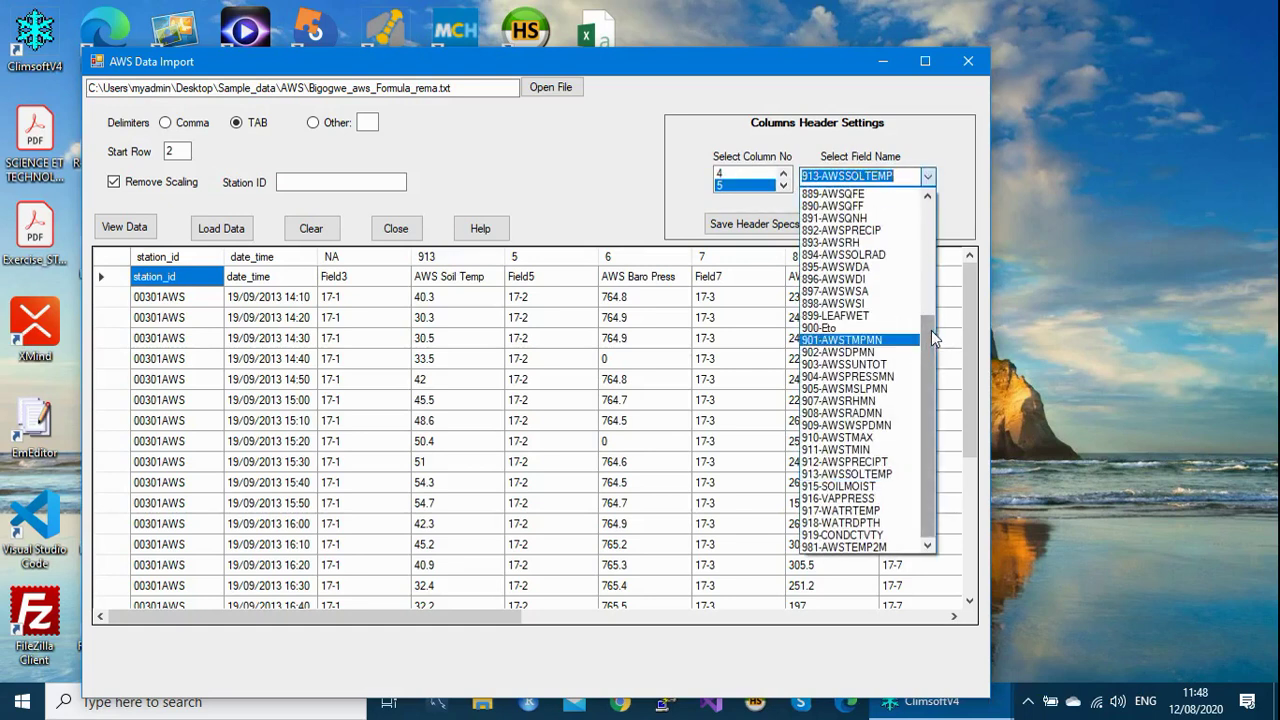
scroll(930, 338, "up", 5)
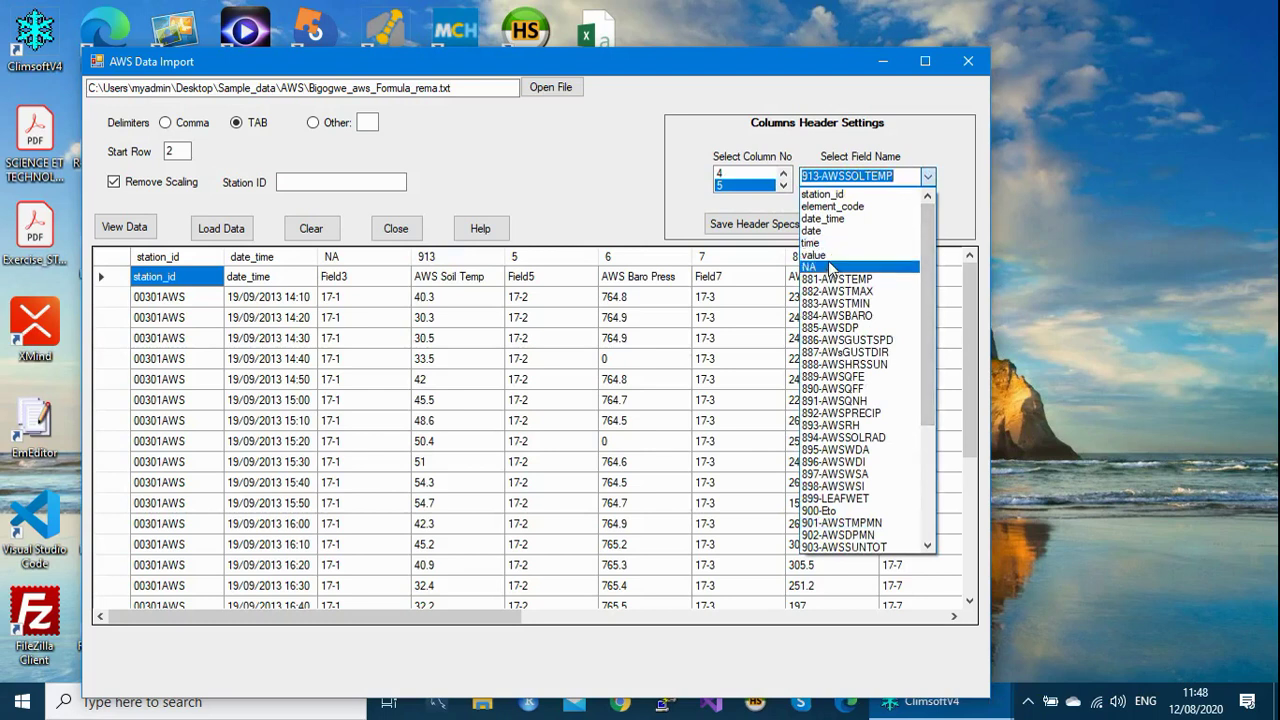
left_click(826, 266)
Assign the field name 884-AWSBARO to column 6 (AWS Baro Press) and NA to column 7 (Field7)
left_click(783, 185)
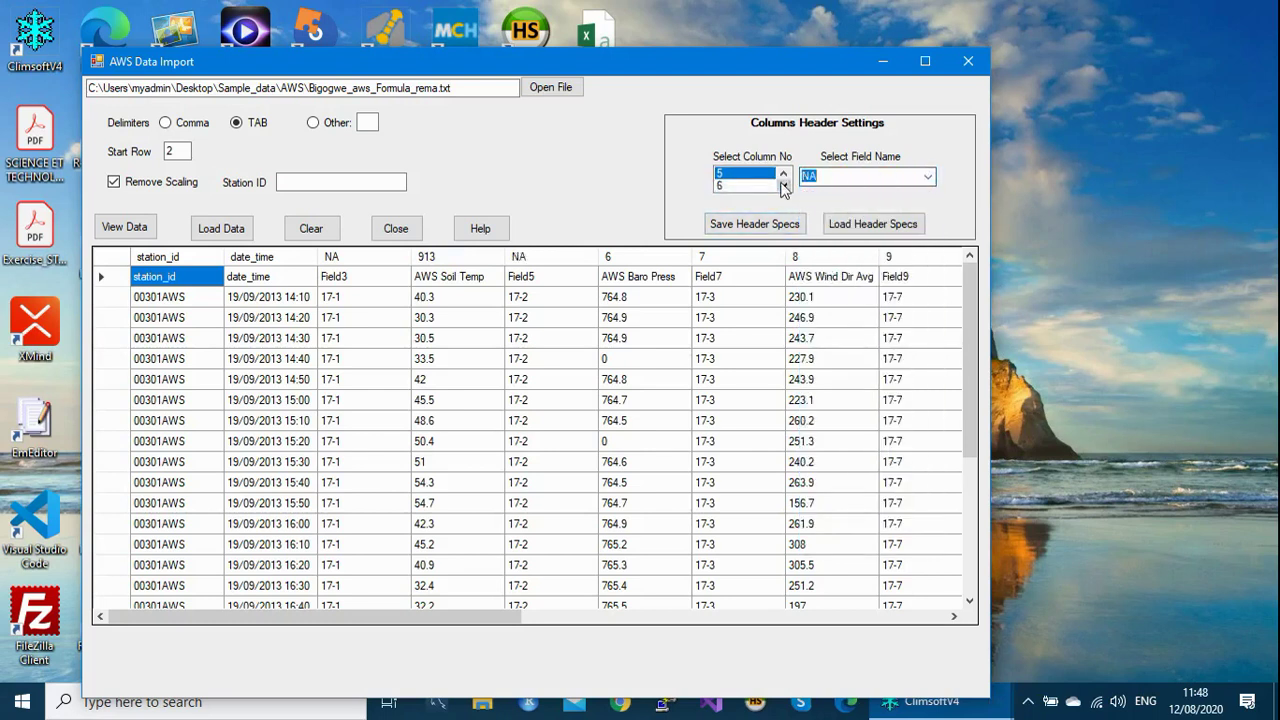
left_click(740, 186)
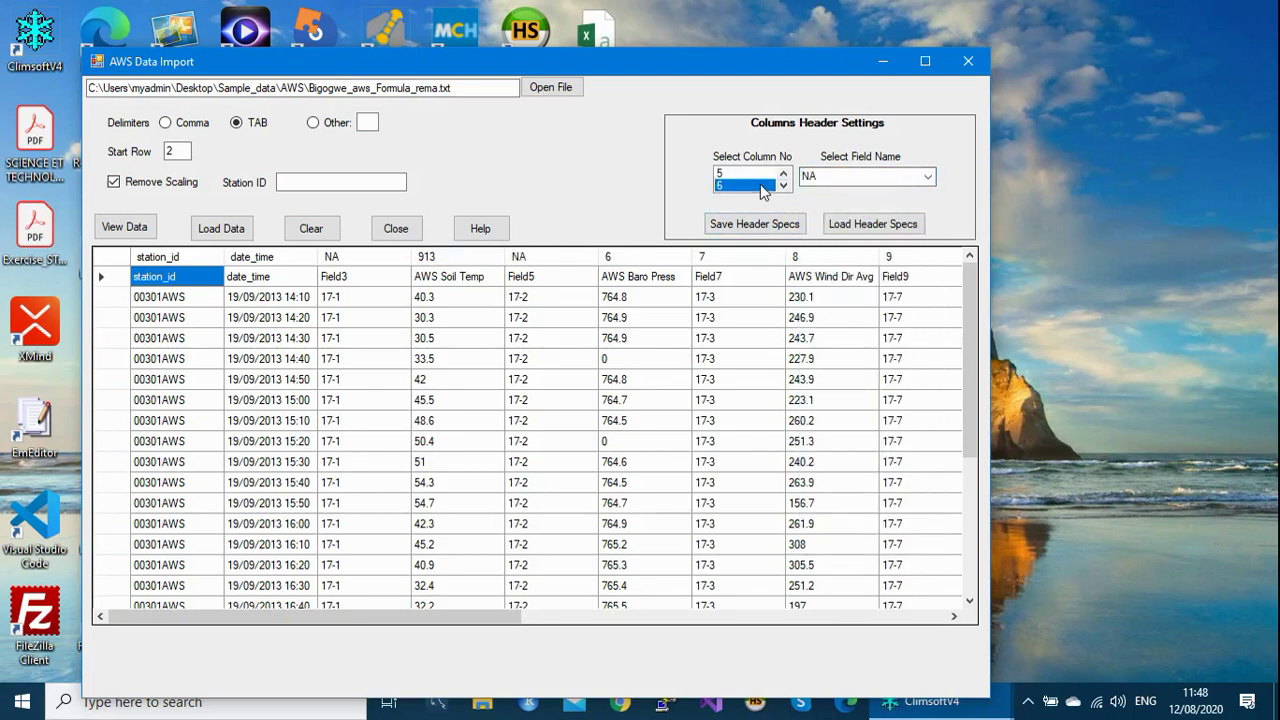
left_click(929, 176)
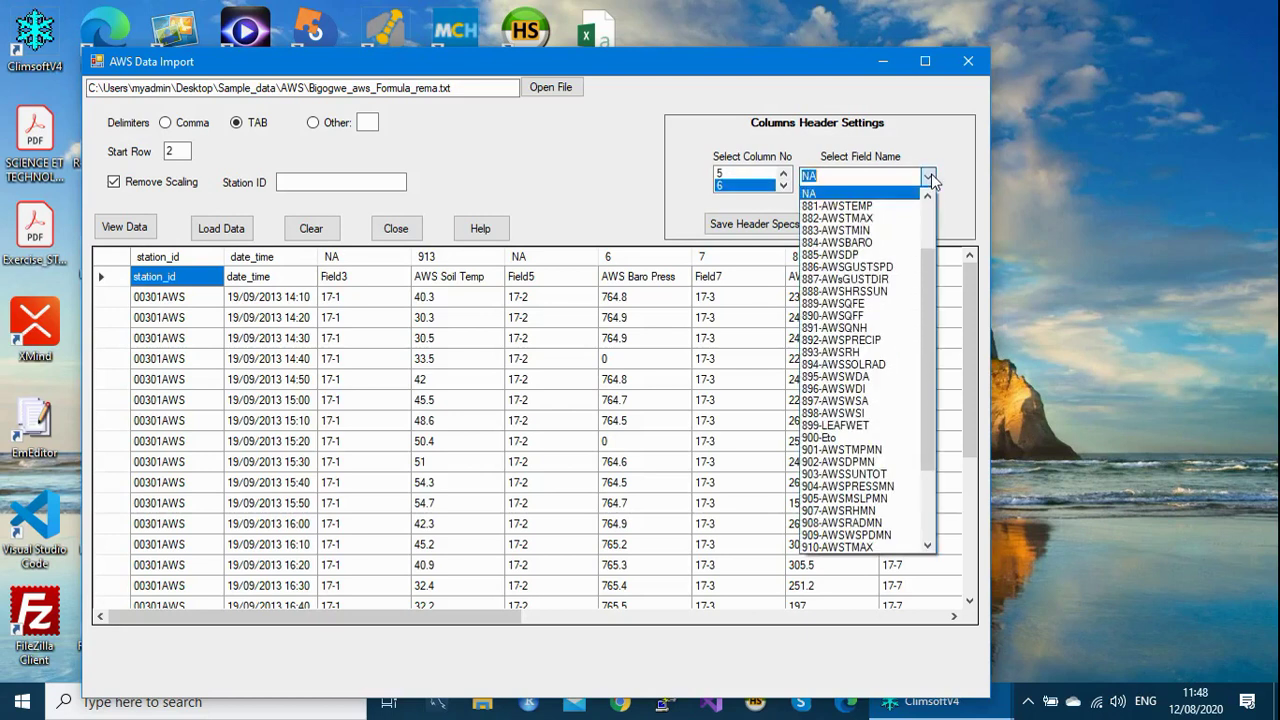
left_click(866, 242)
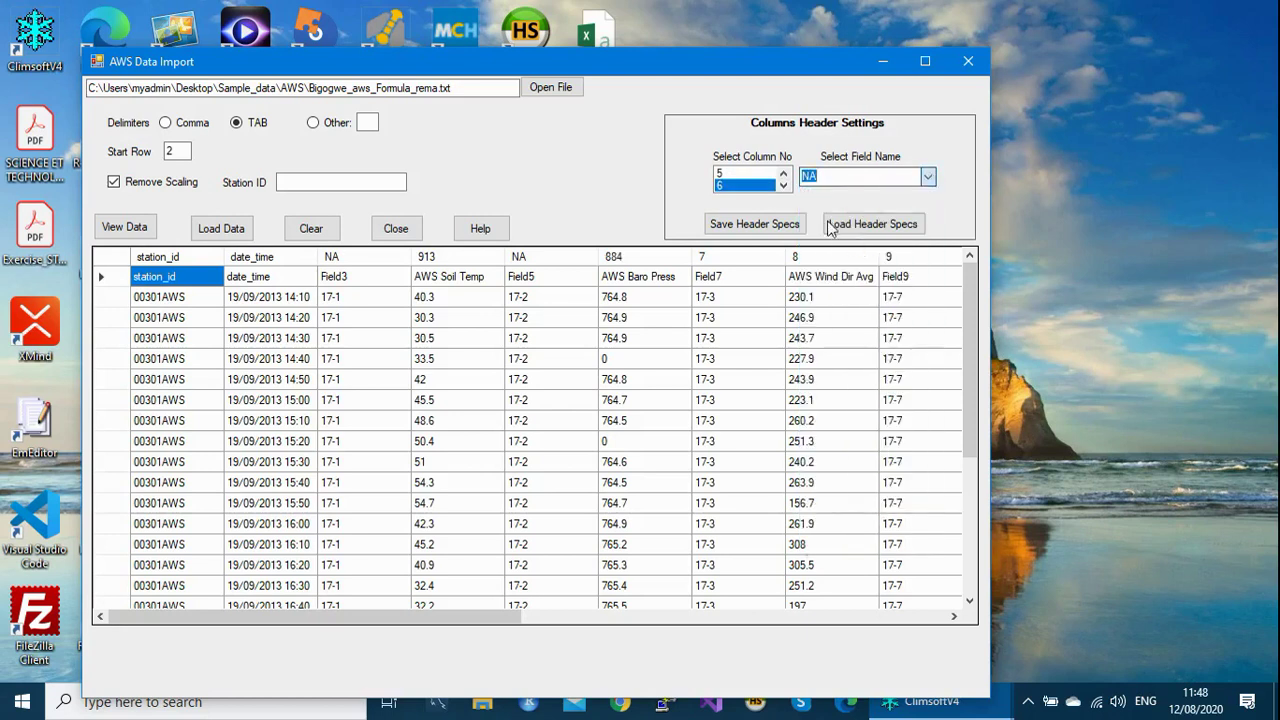
left_click(784, 186)
left_click(750, 186)
left_click(926, 180)
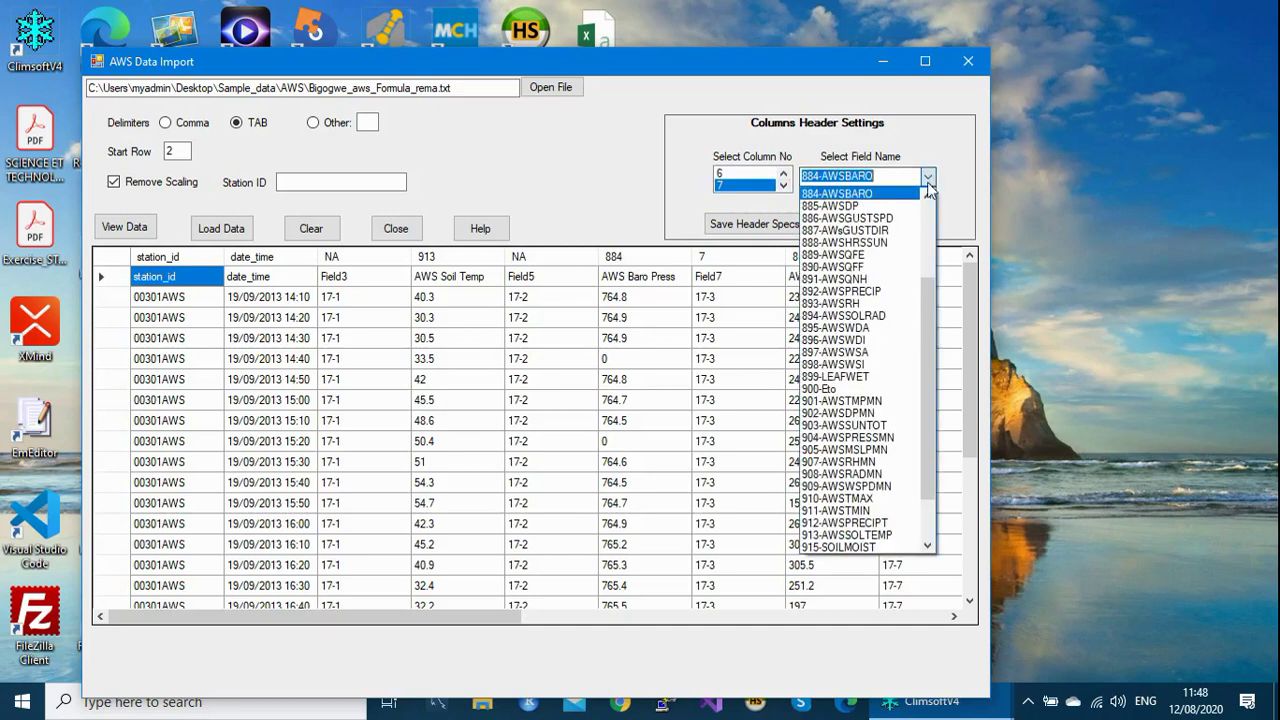
left_click_drag(928, 311, 924, 235)
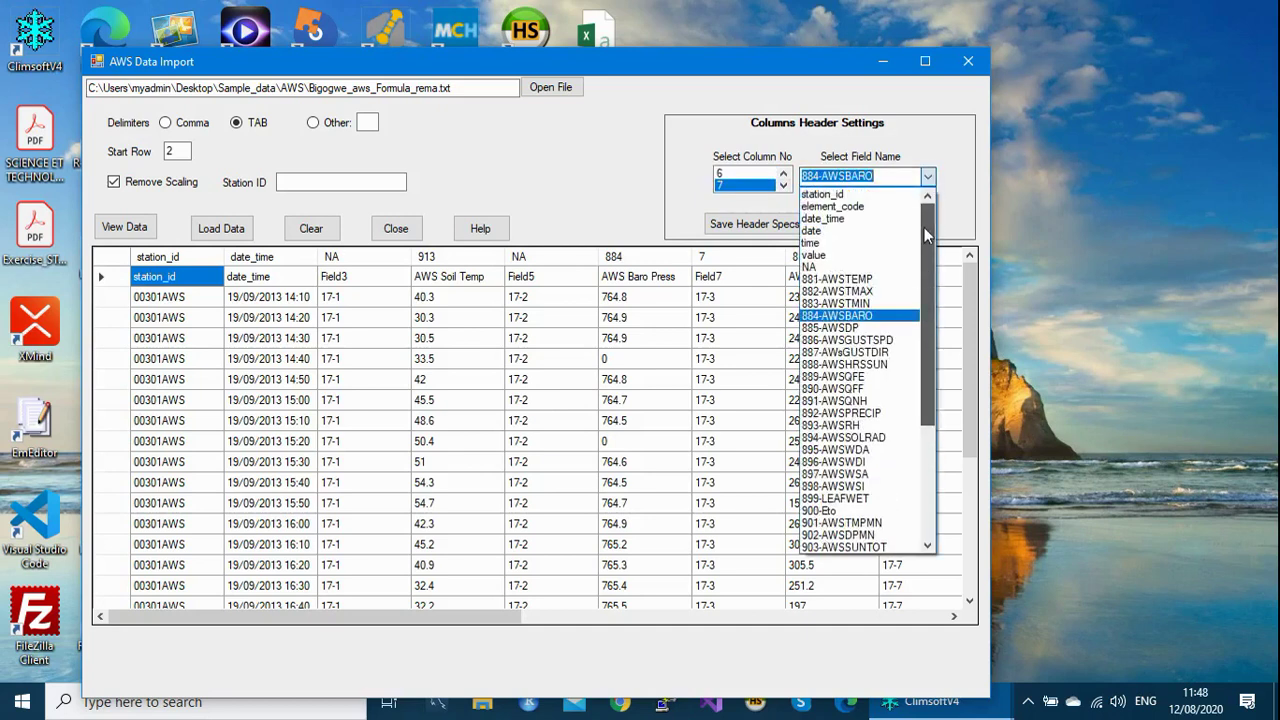
left_click(830, 267)
Assign the field name 895-AWSWDA to column 8 (AWS Wind Dir Avg) and NA to column 9 (Field9)
left_click(782, 186)
left_click(773, 186)
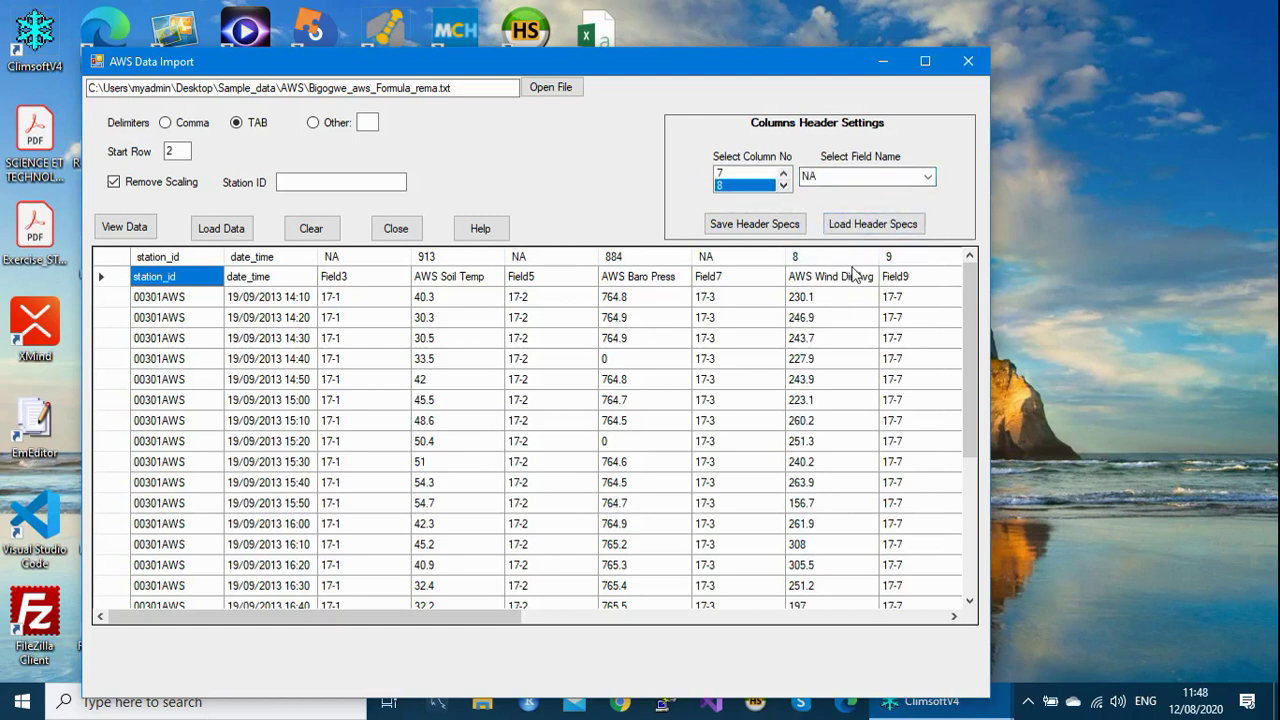
left_click(929, 180)
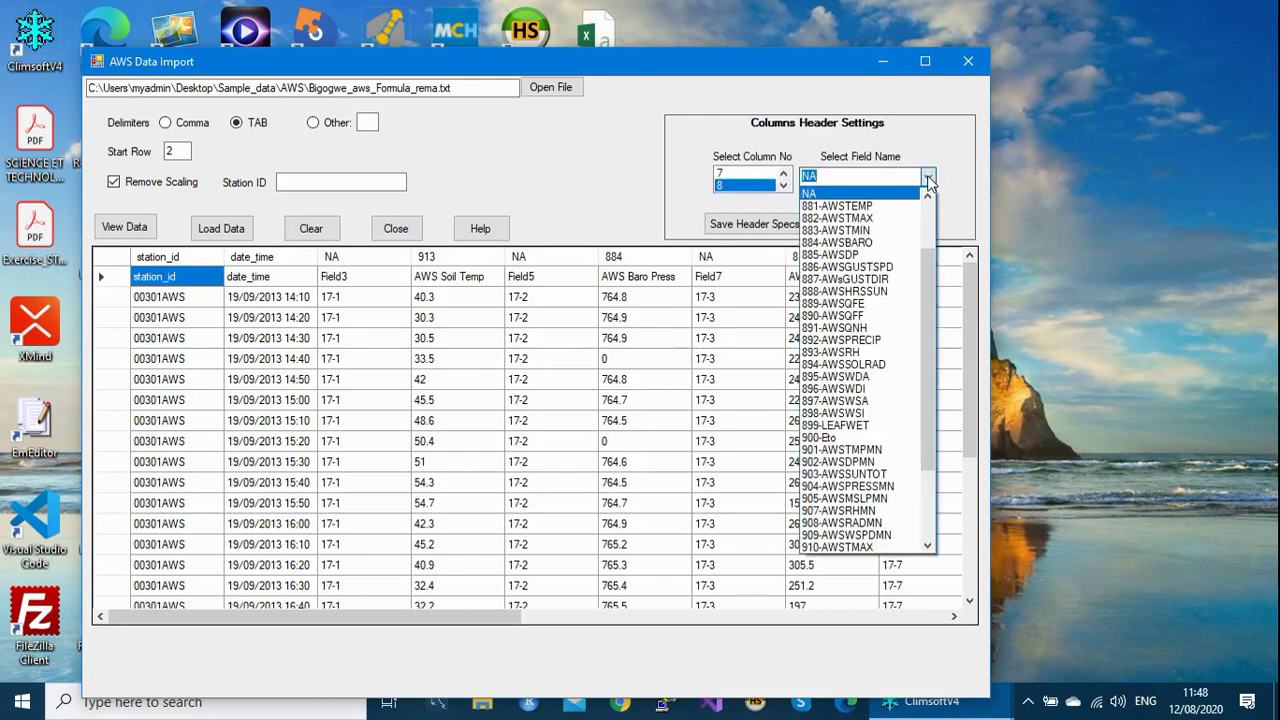
left_click(859, 377)
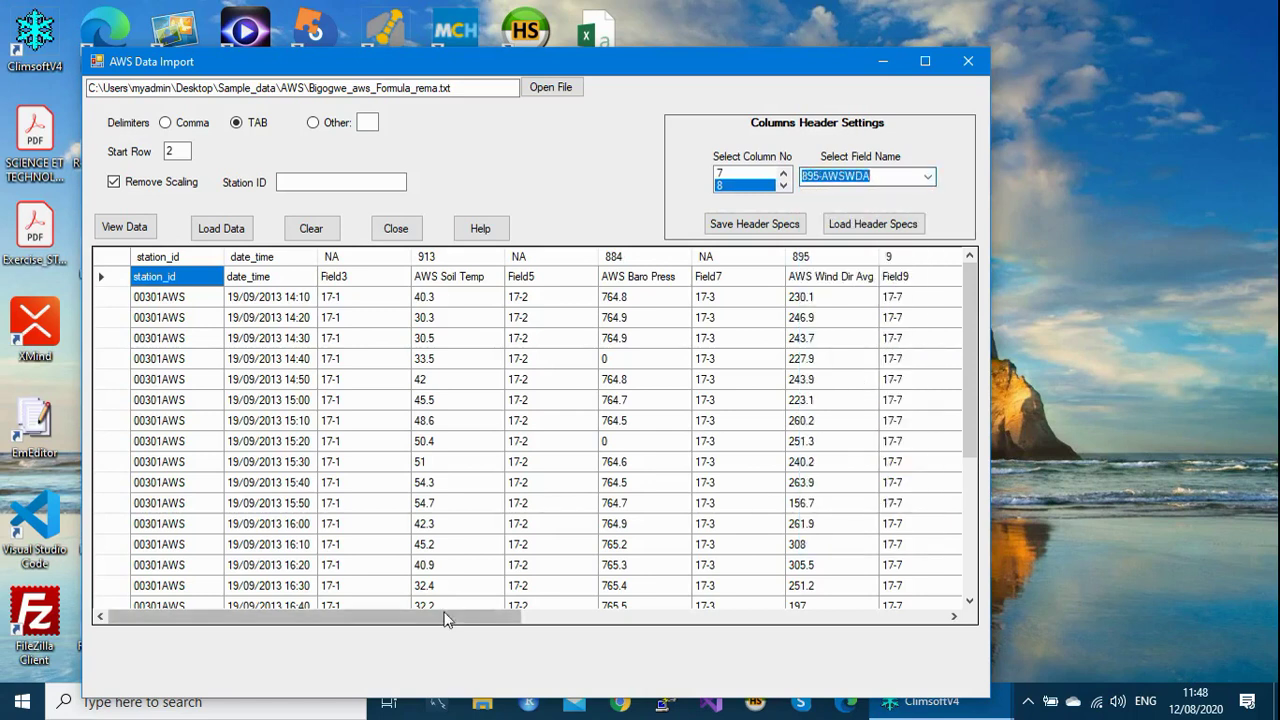
left_click_drag(438, 617, 759, 626)
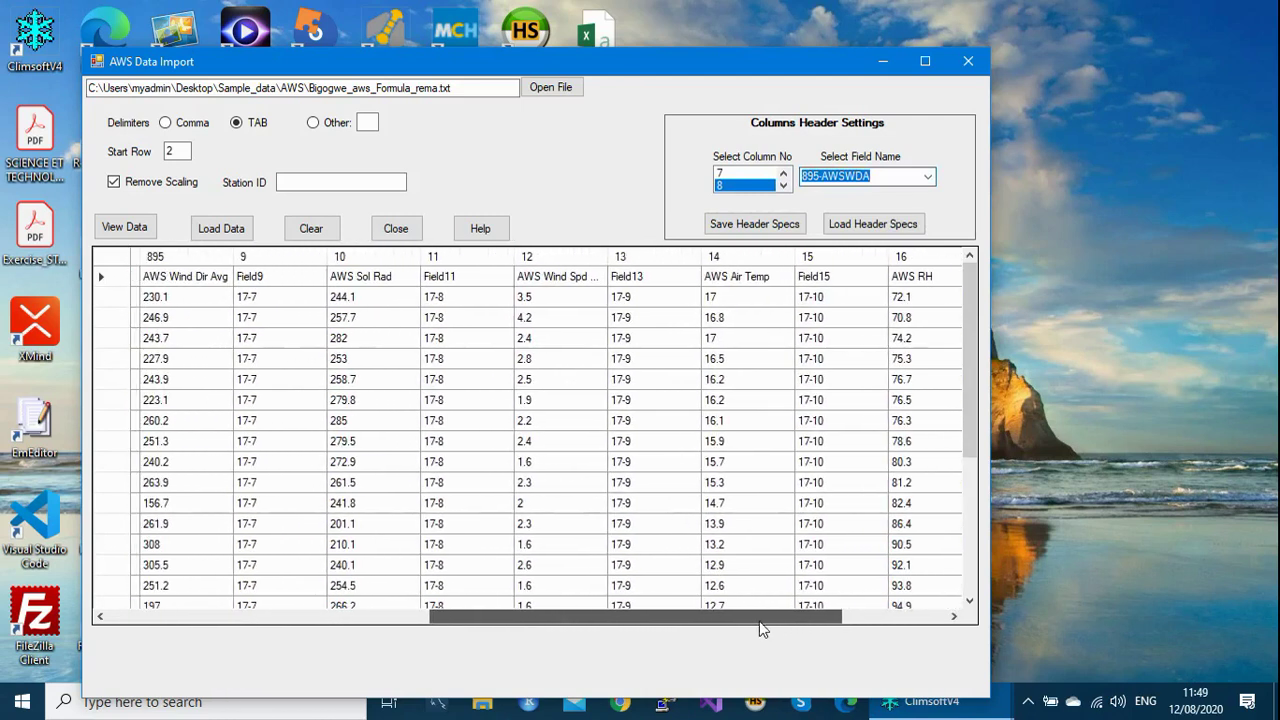
left_click(784, 186)
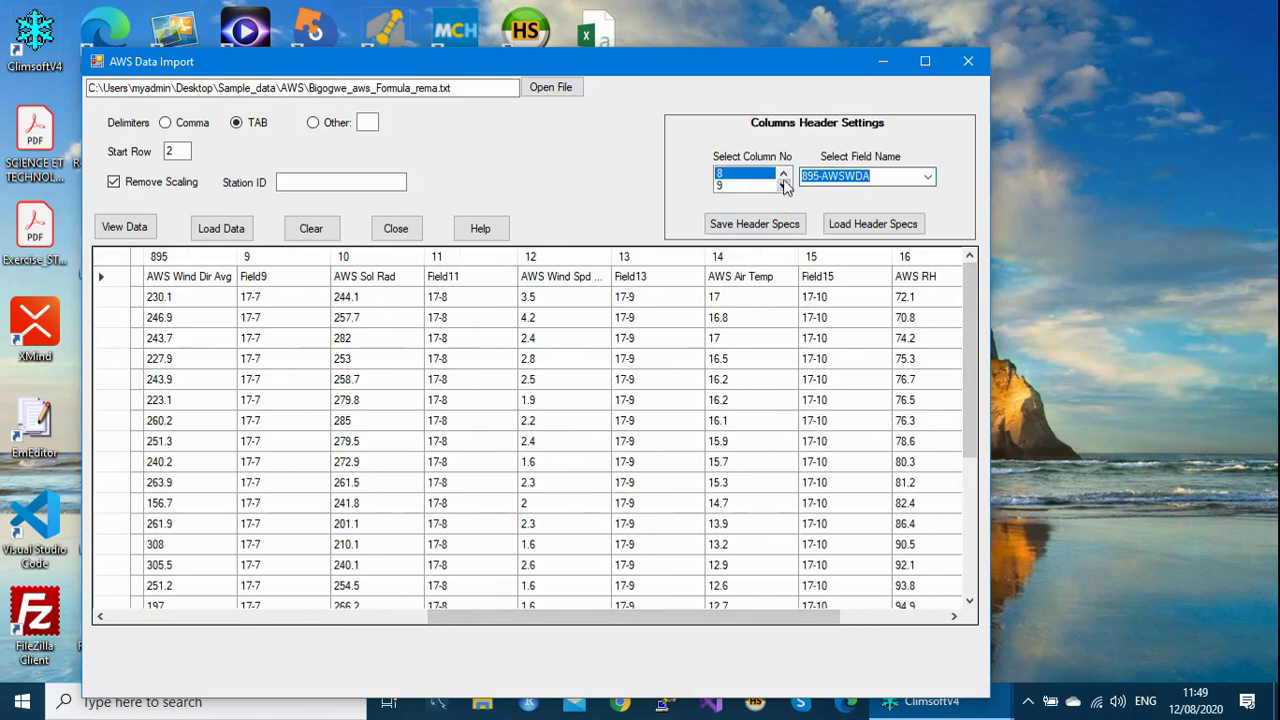
left_click(766, 186)
left_click(926, 177)
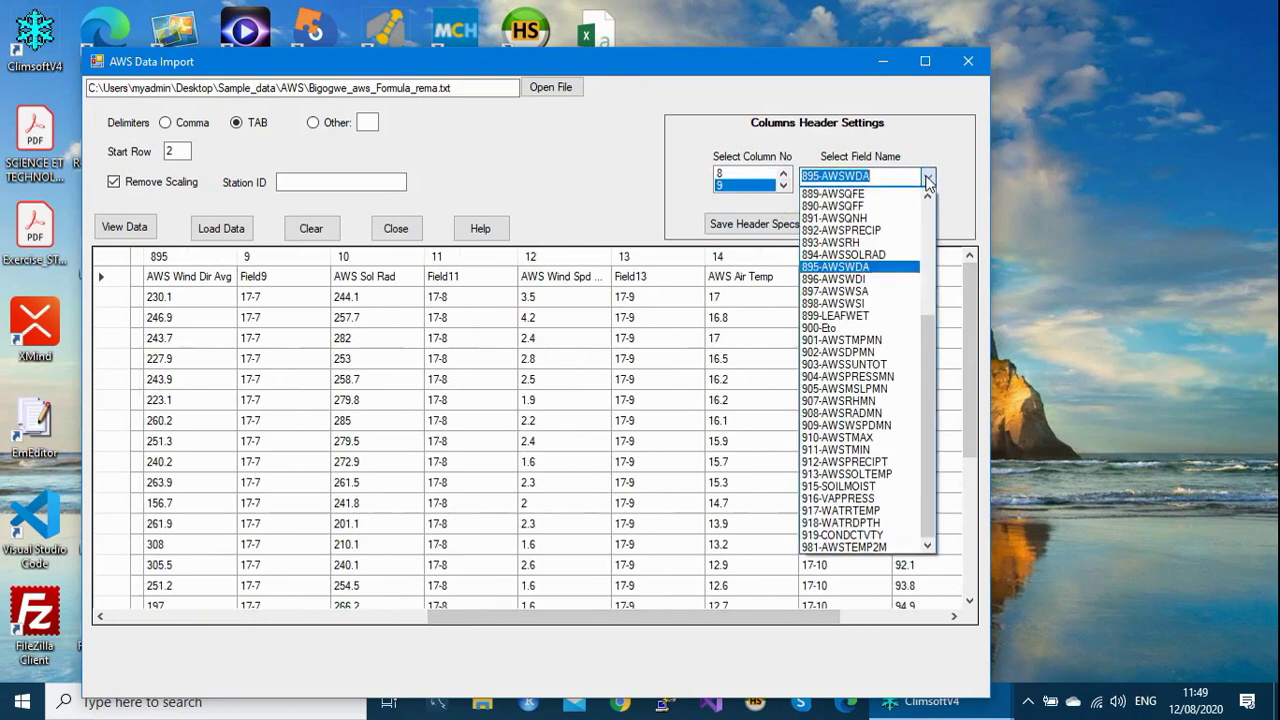
left_click_drag(923, 340, 912, 232)
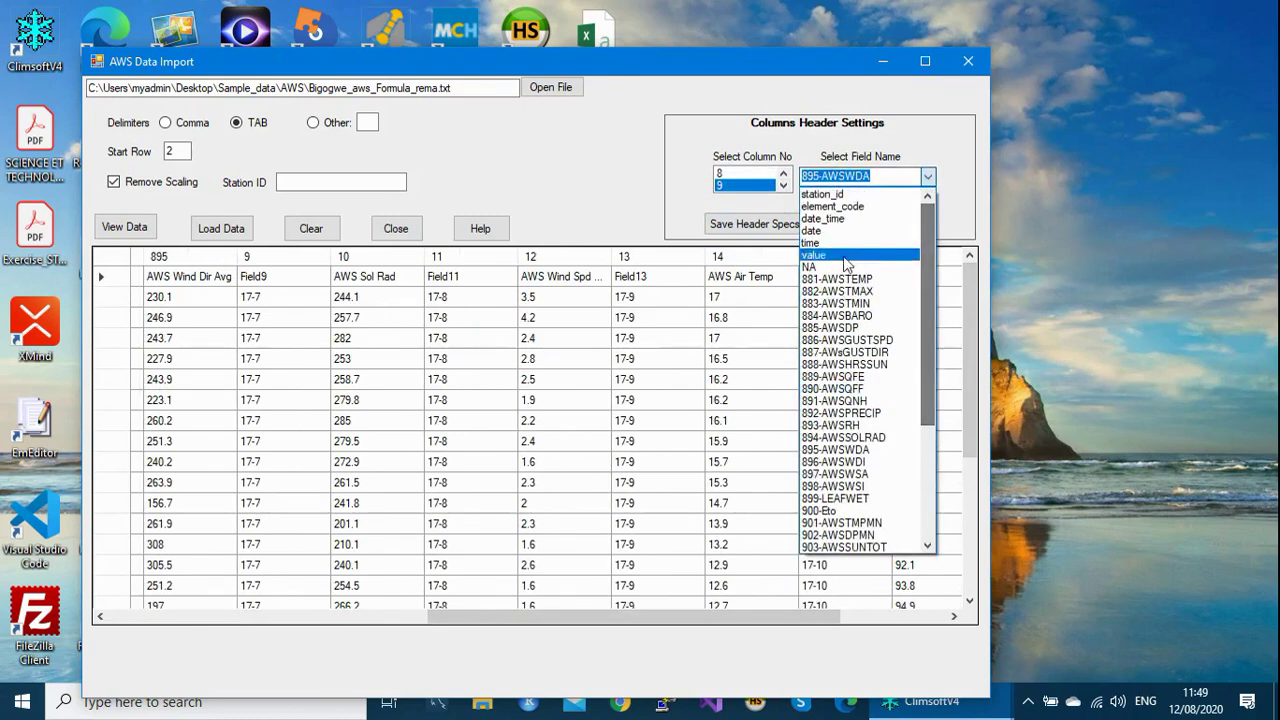
left_click(815, 266)
Assign the field name 894-AWSSOLRAD to column 10 (AWS Sol Rad) and NA to column 11 (Field11)
left_click(783, 185)
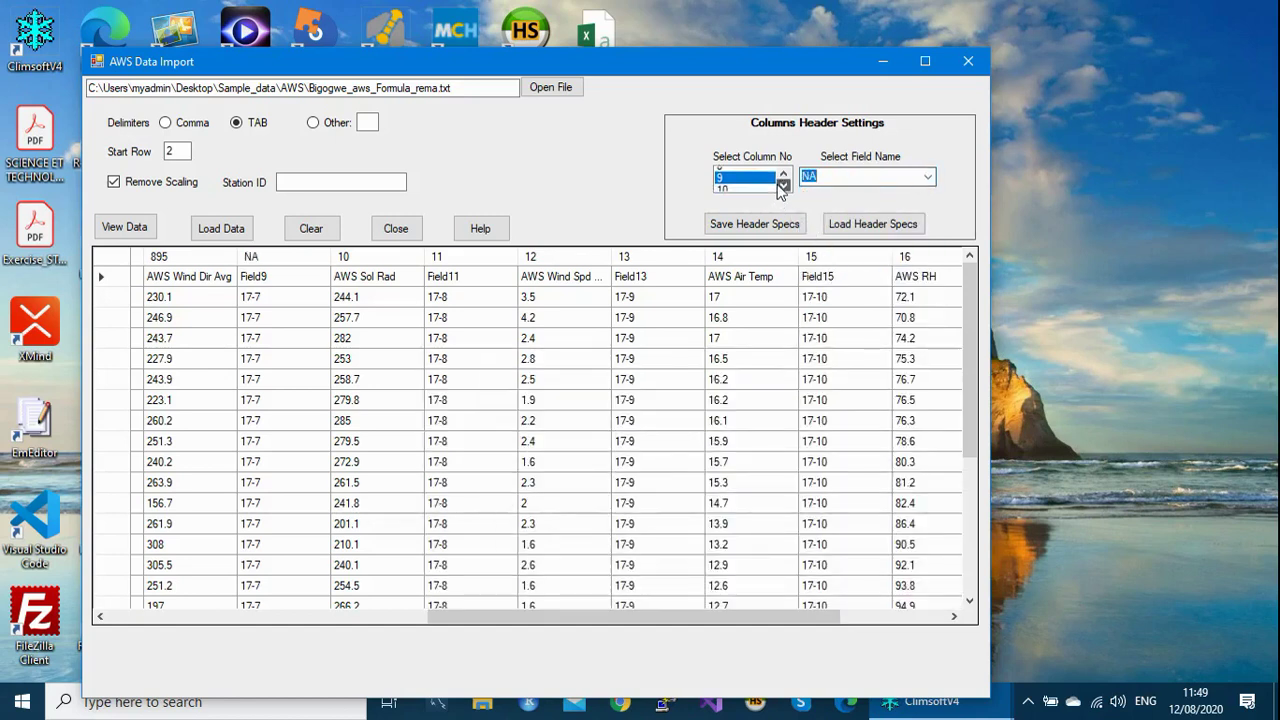
left_click(748, 187)
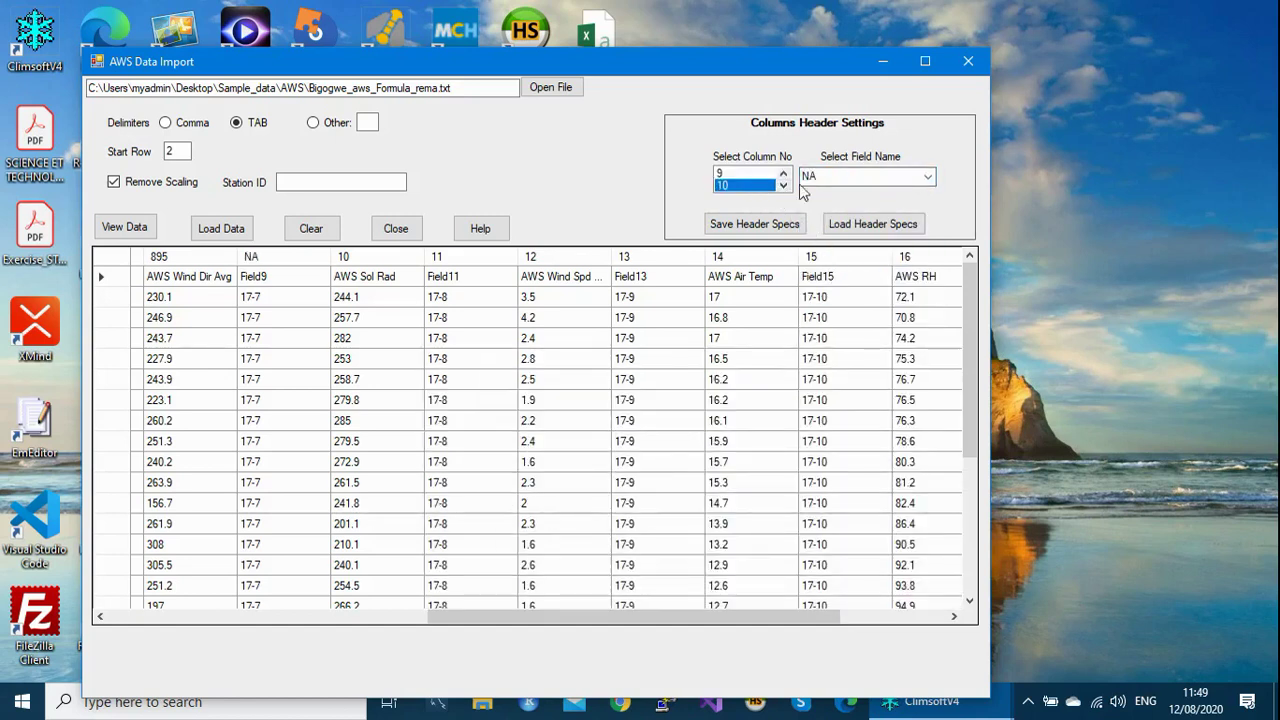
left_click(928, 178)
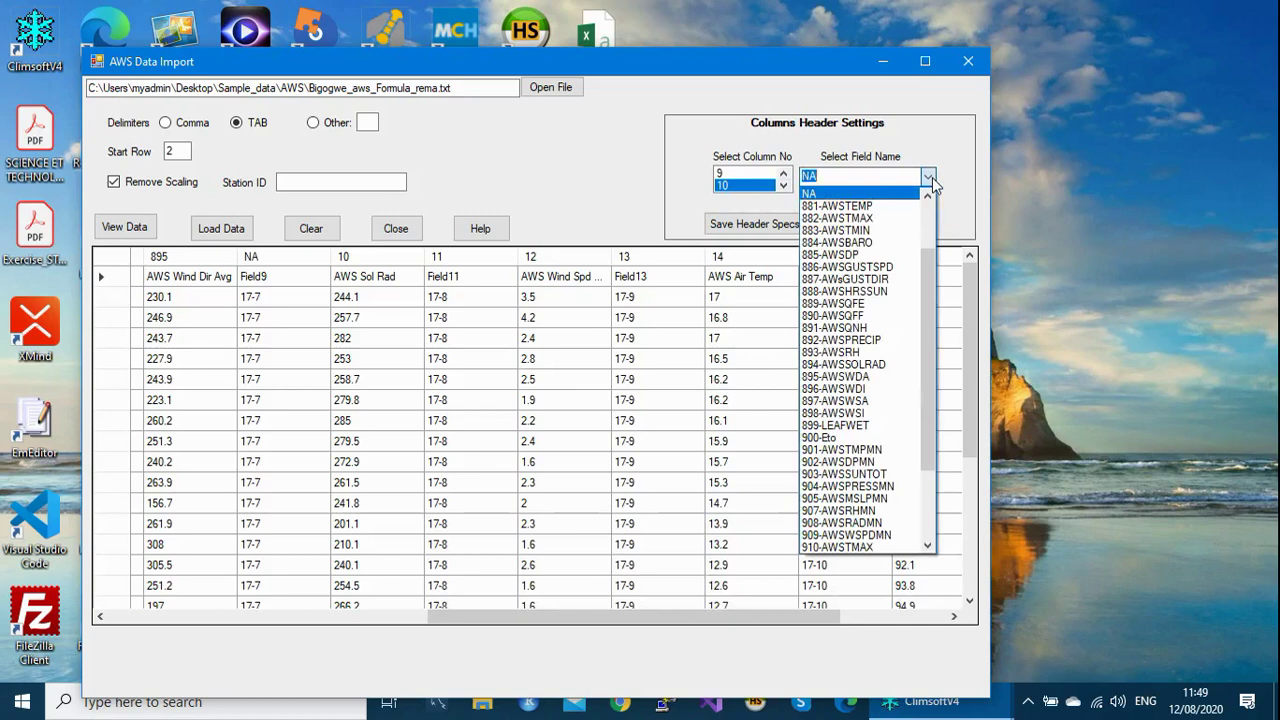
left_click(870, 366)
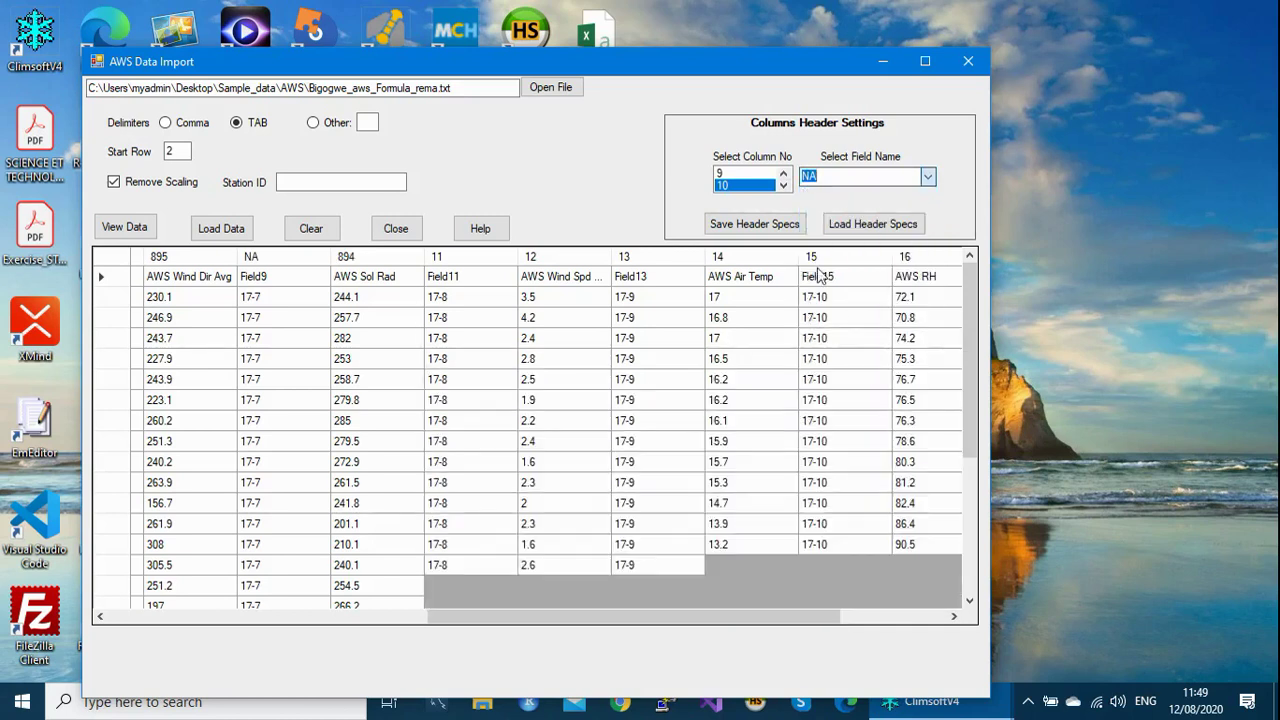
left_click(783, 185)
left_click(758, 187)
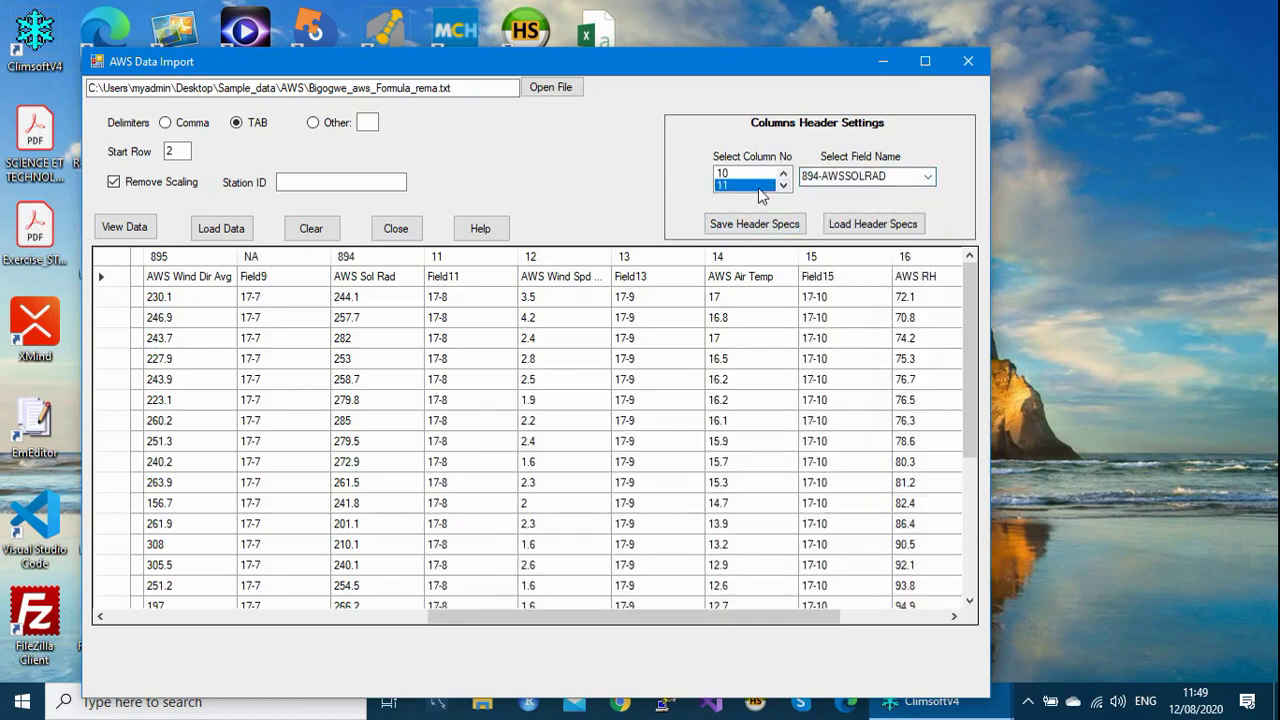
left_click(927, 176)
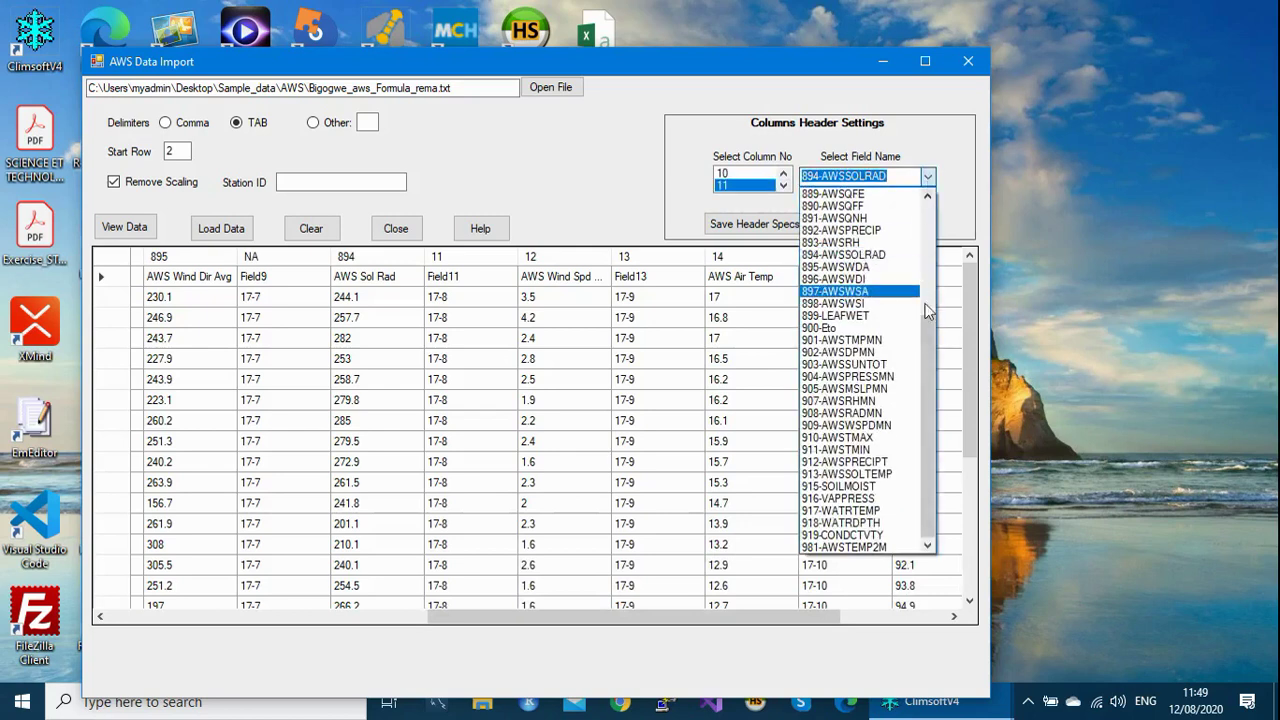
scroll(931, 335, "up", 10)
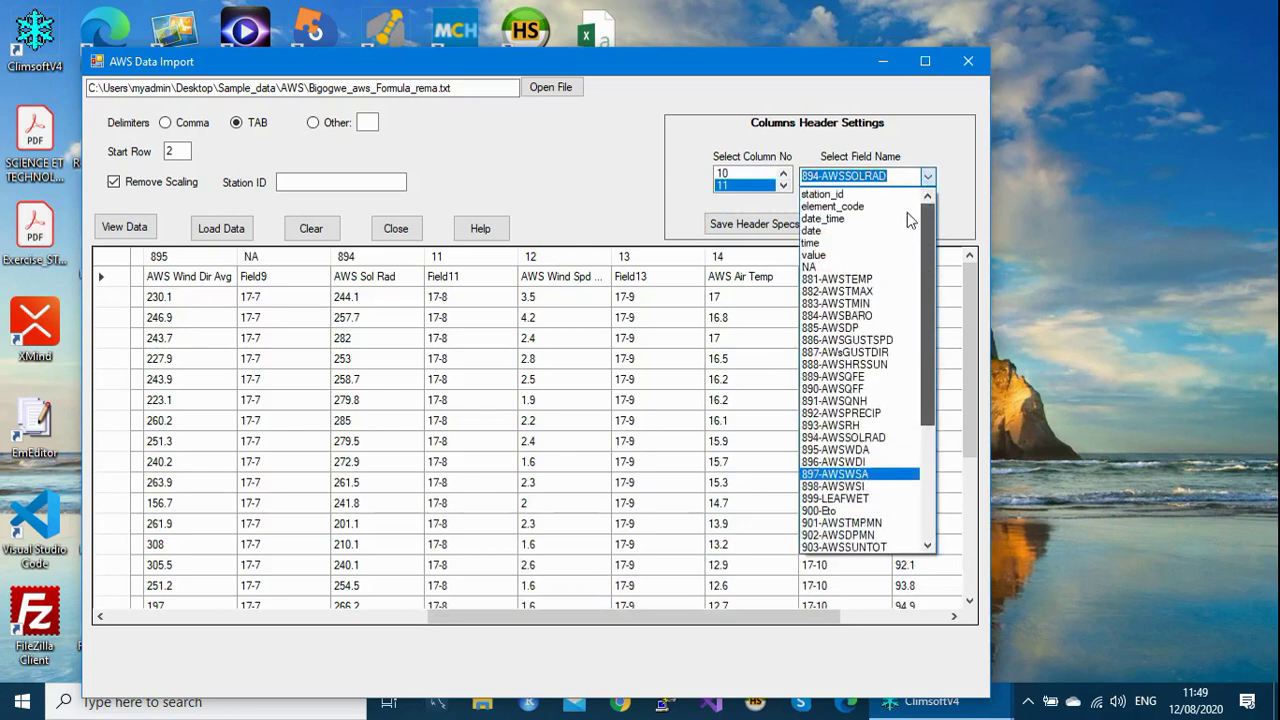
left_click(834, 275)
Assign the field name 897-AWSWSA to column 12 (AWS Wind Spd Avg) and NA to column 13 (Field13)
left_click(762, 190)
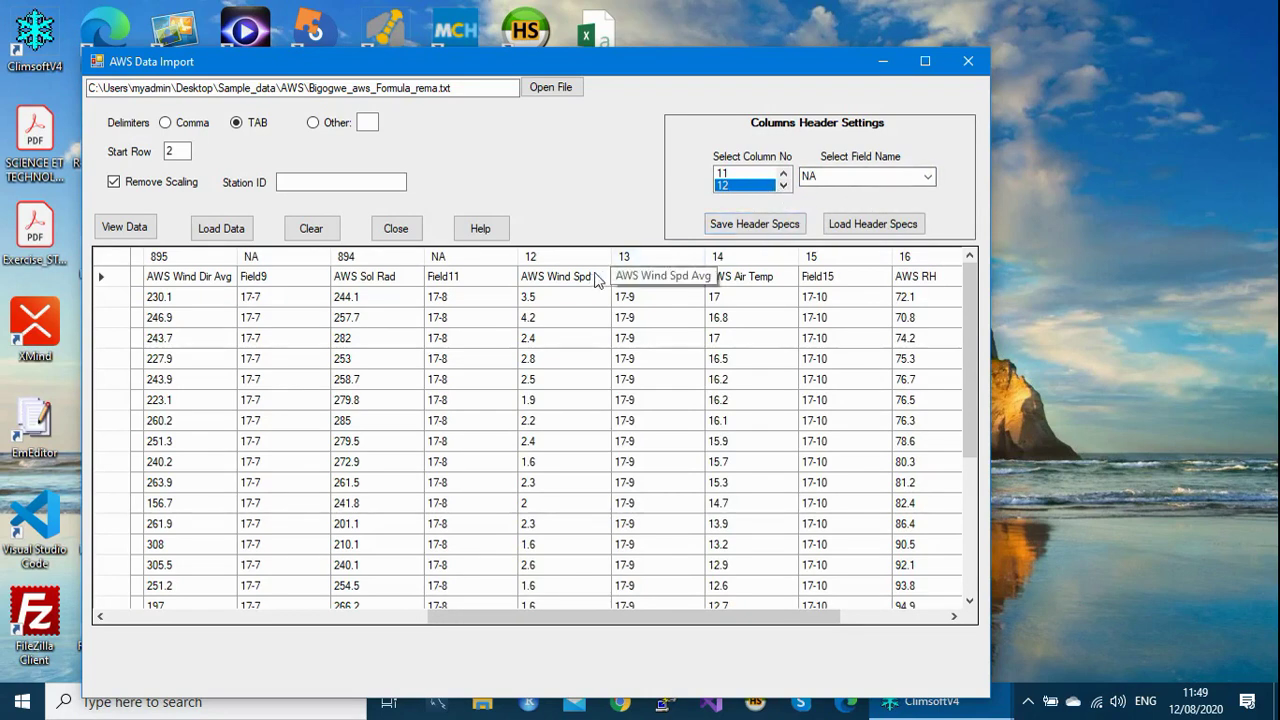
left_click(928, 177)
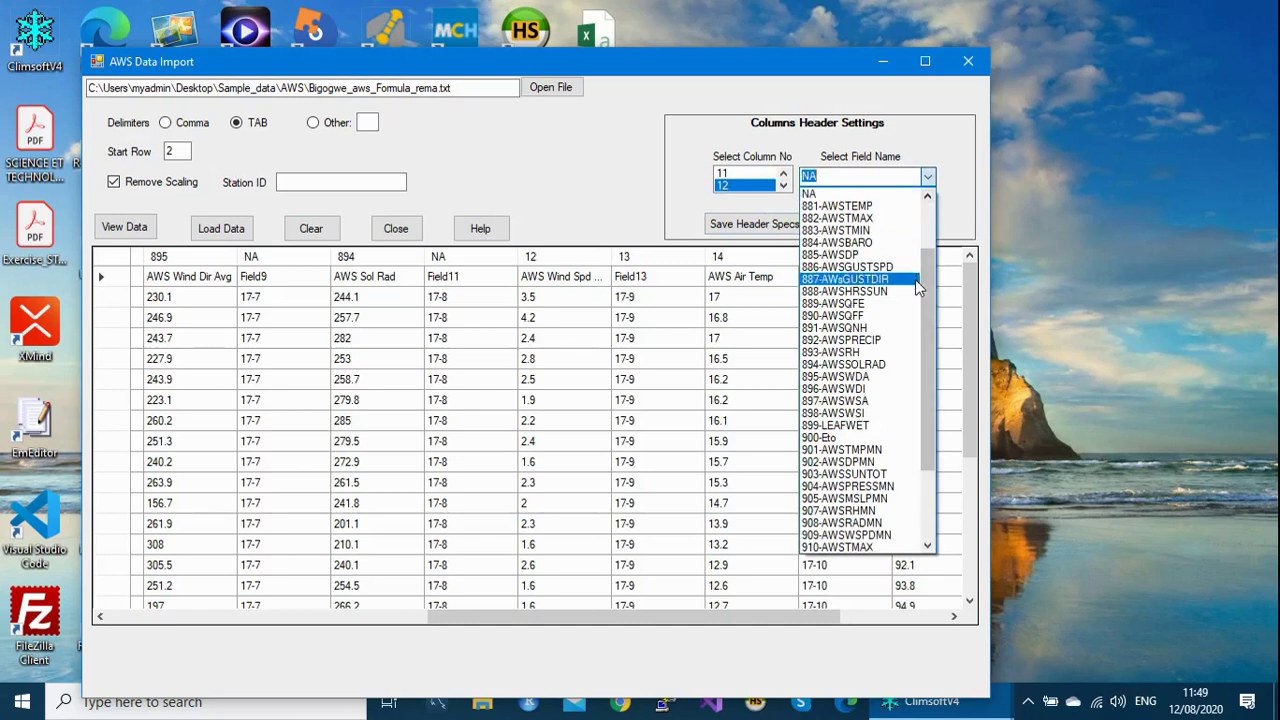
left_click(862, 403)
left_click(783, 186)
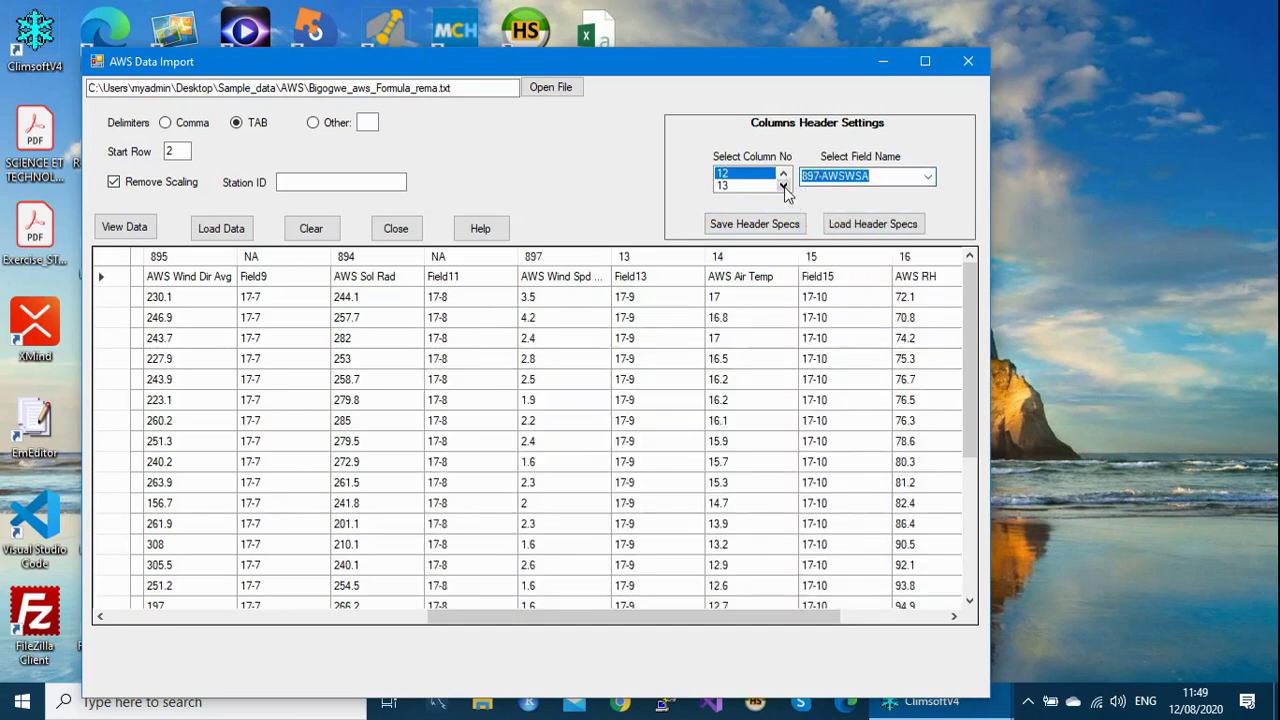
left_click(754, 186)
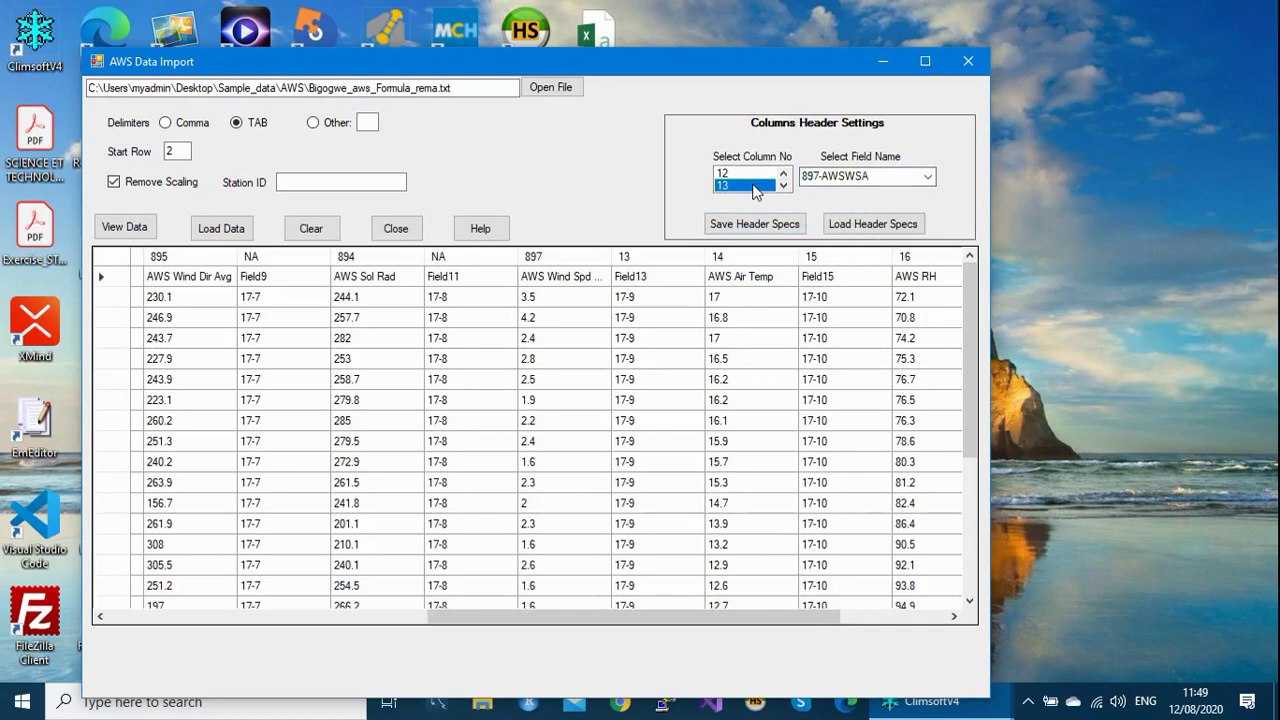
left_click(928, 177)
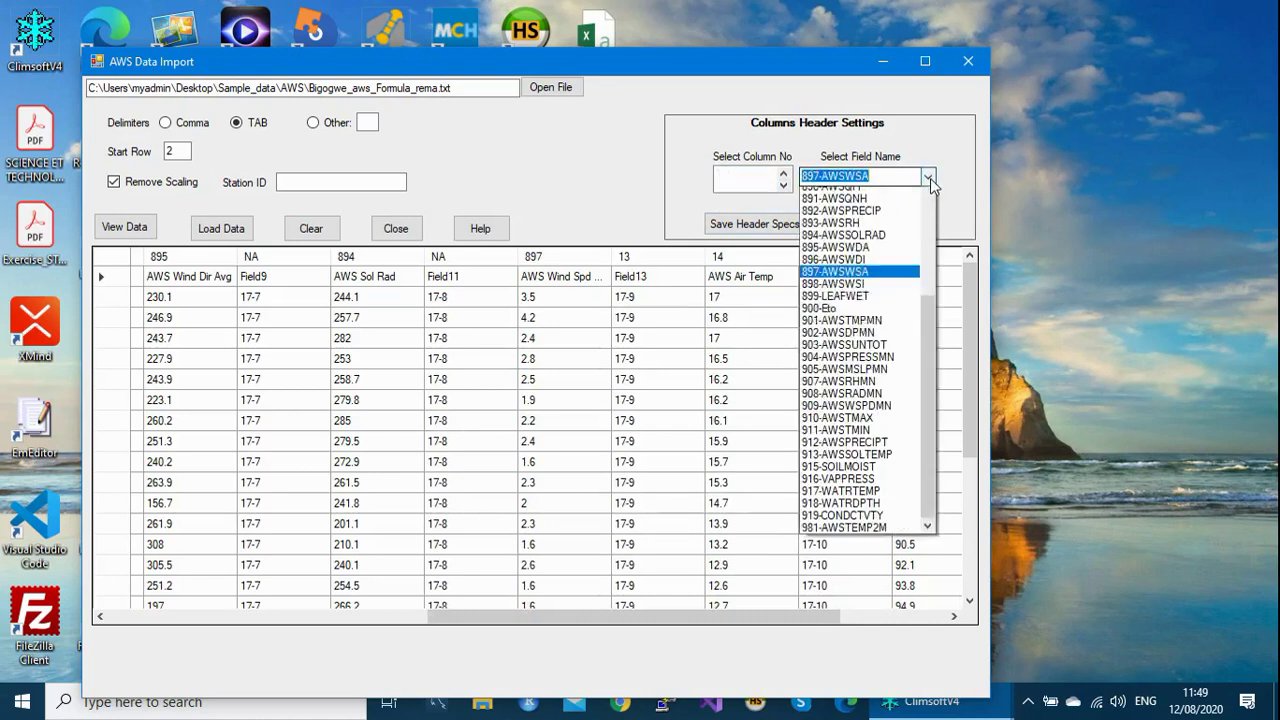
left_click(923, 199)
scroll(850, 470, "up", 5)
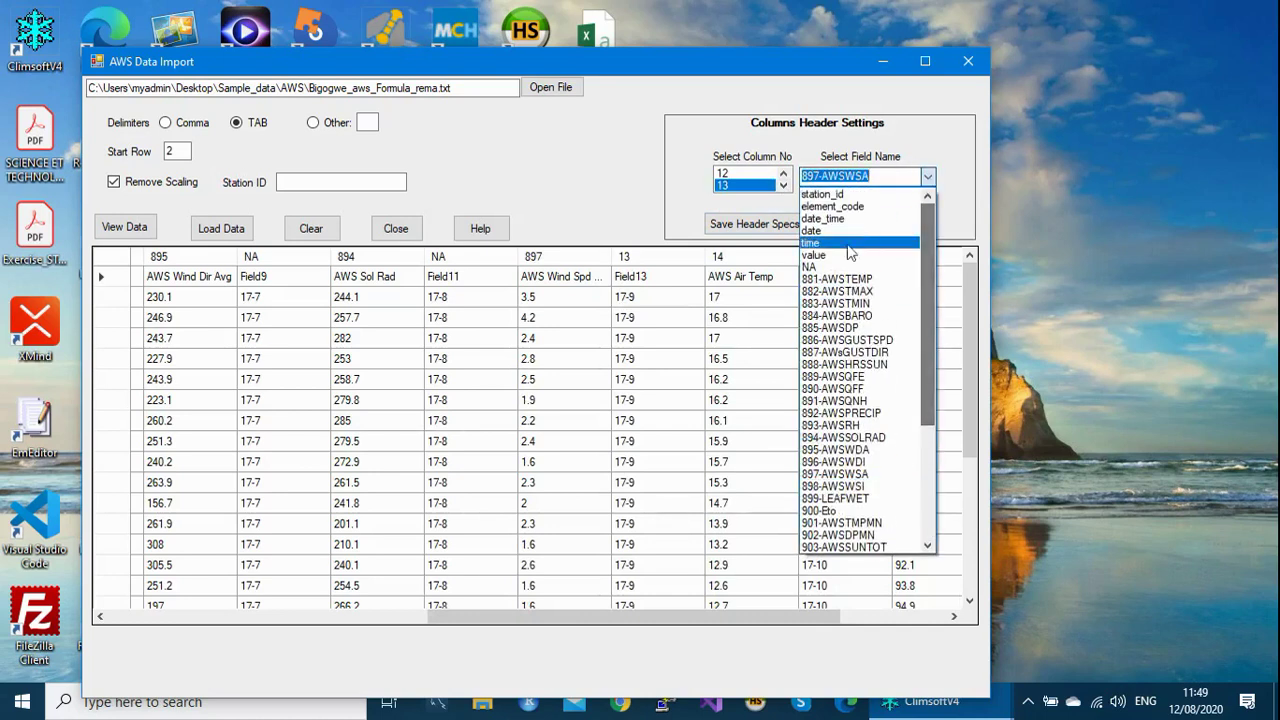
left_click(815, 268)
Assign the field name 881-AWSTEMP to column 14 (AWS Air Temp) and NA to column 15 (Field15)
left_click(783, 185)
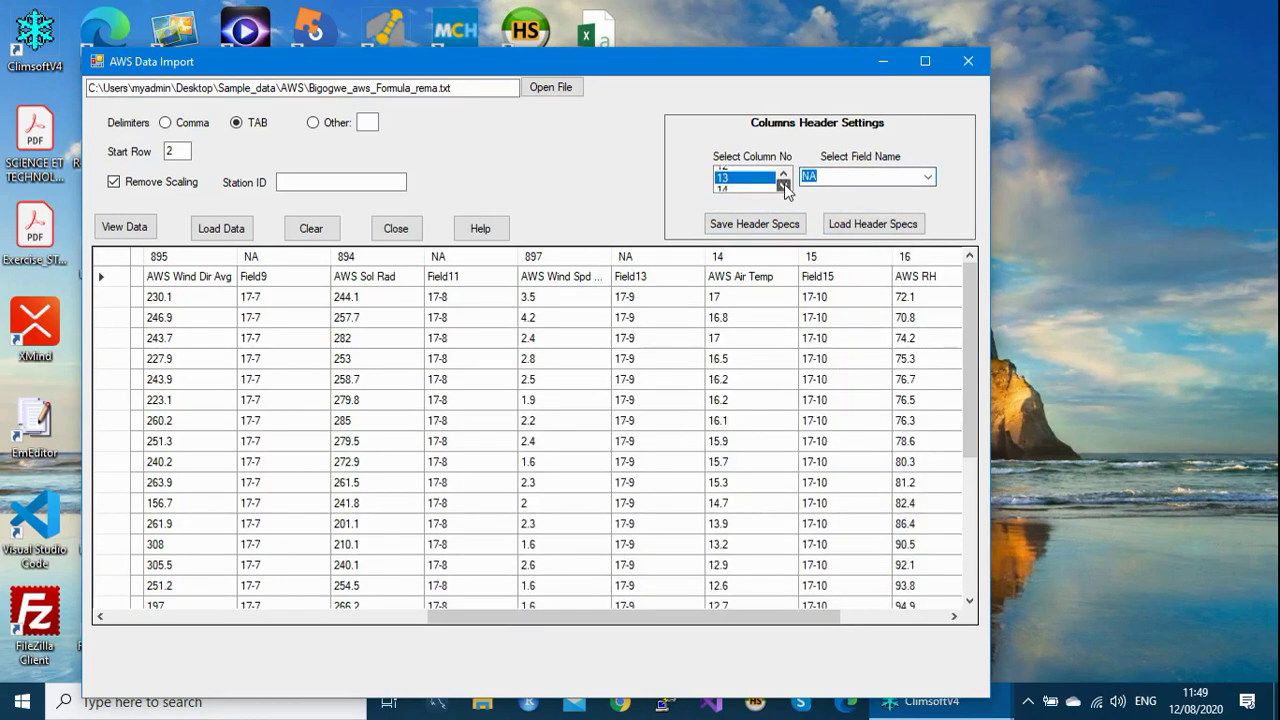
left_click(757, 186)
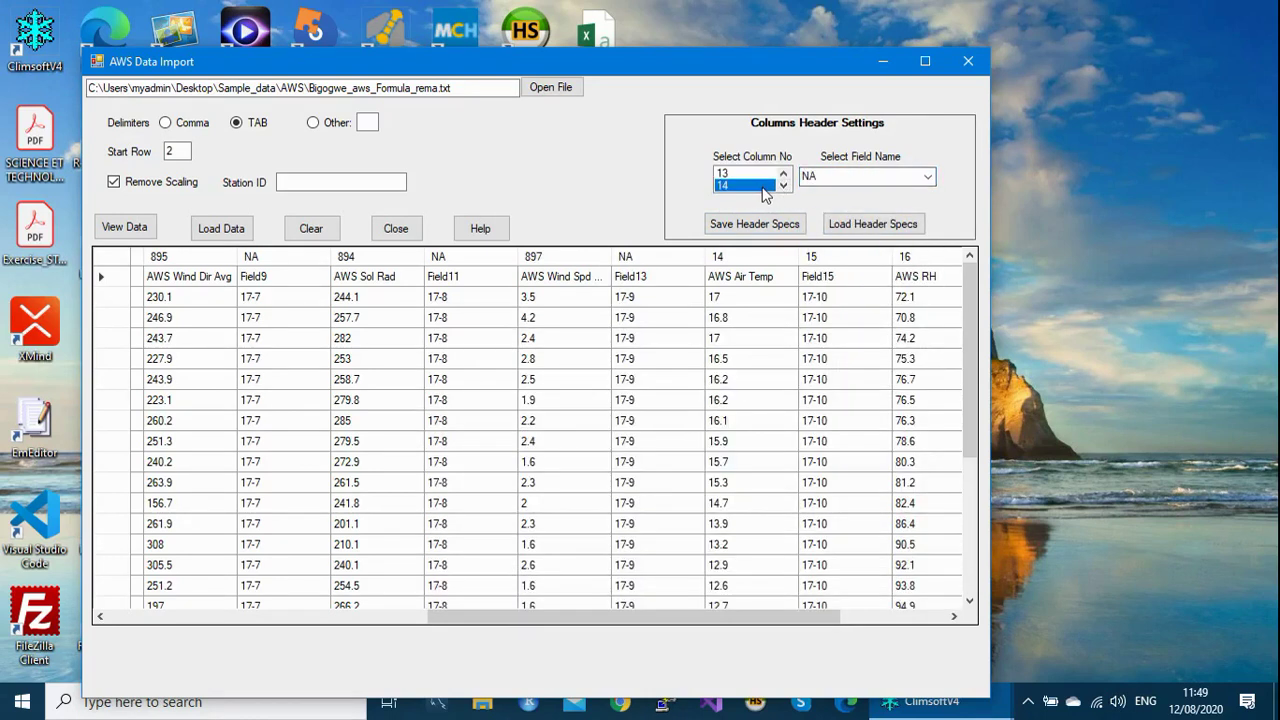
left_click(927, 178)
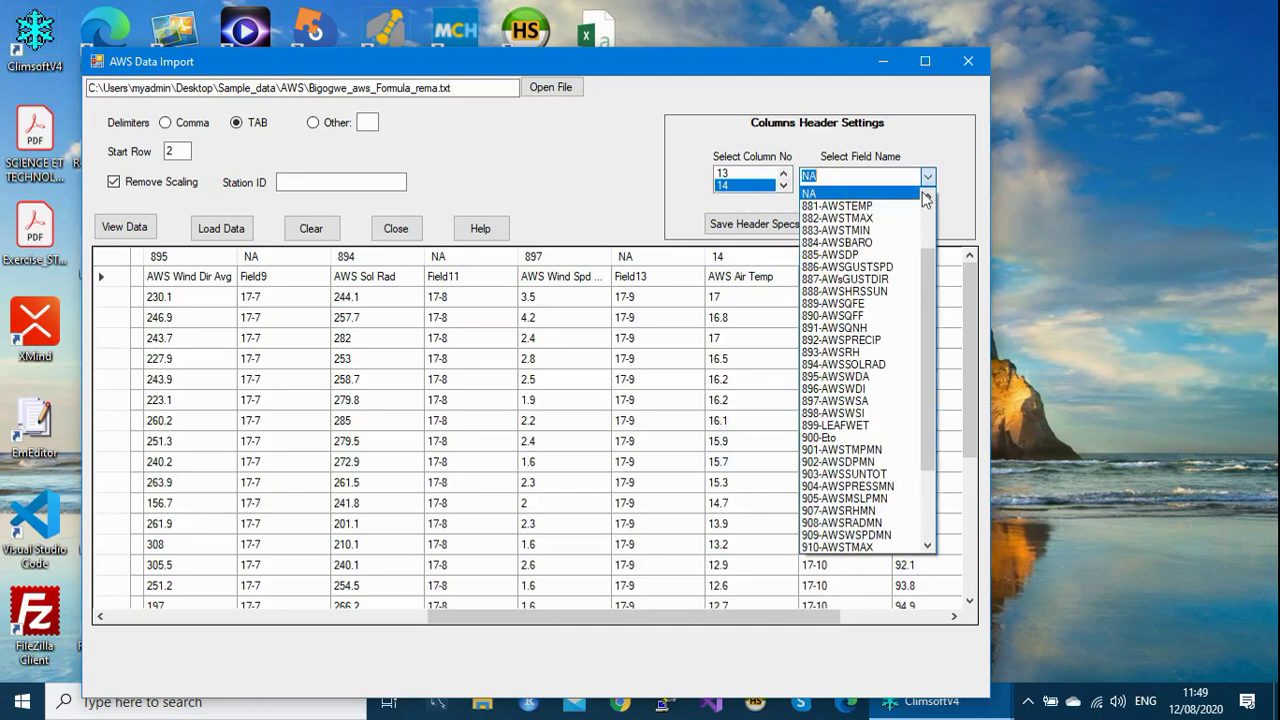
left_click_drag(922, 291, 929, 274)
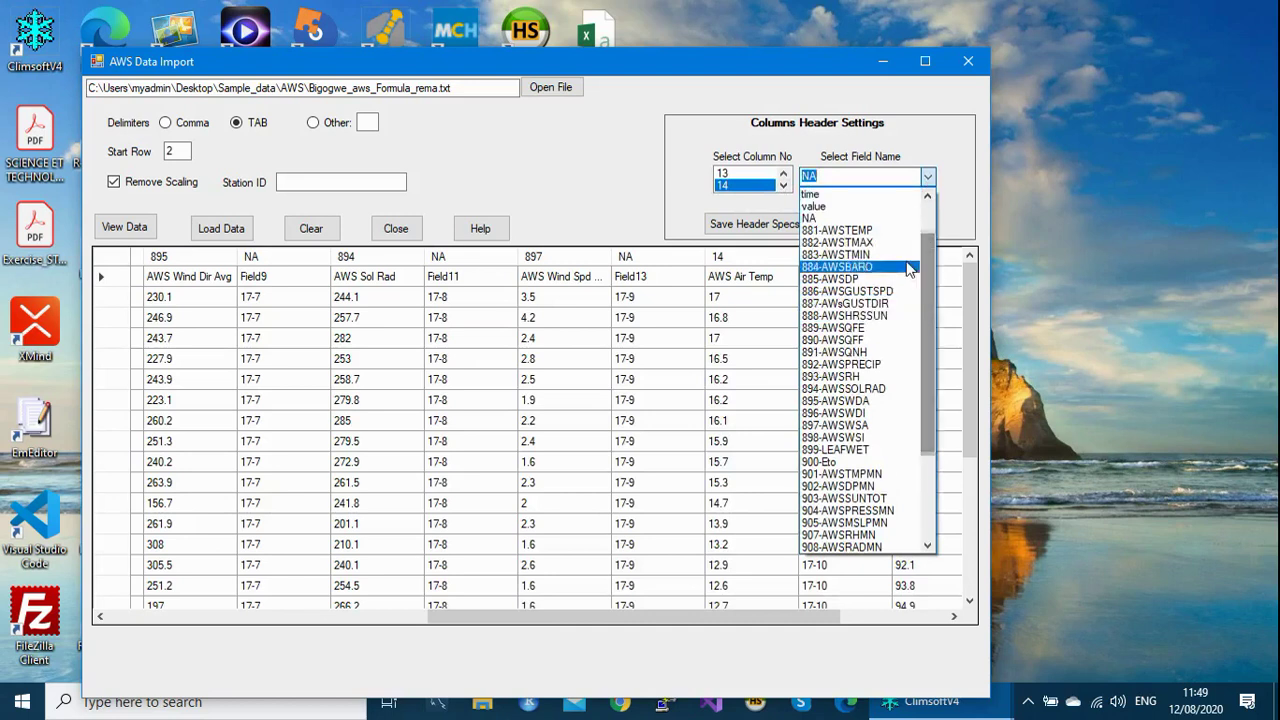
left_click(862, 231)
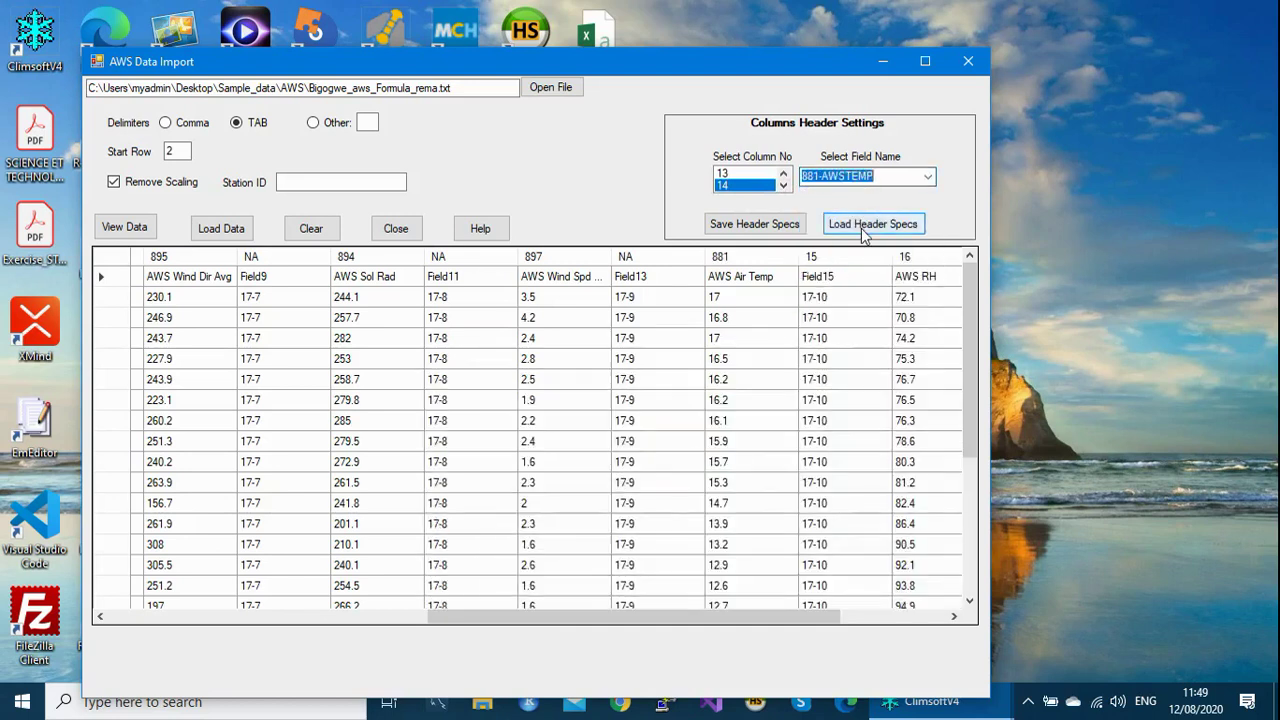
left_click(783, 185)
left_click(766, 186)
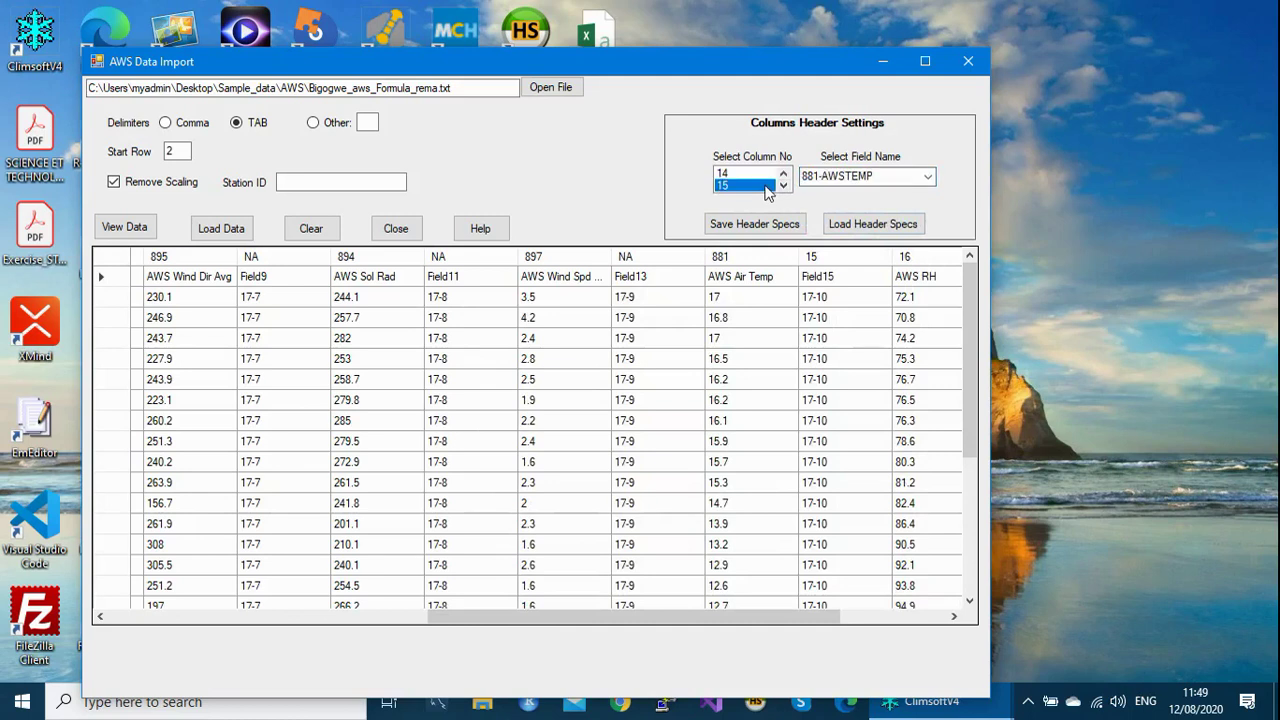
left_click(932, 181)
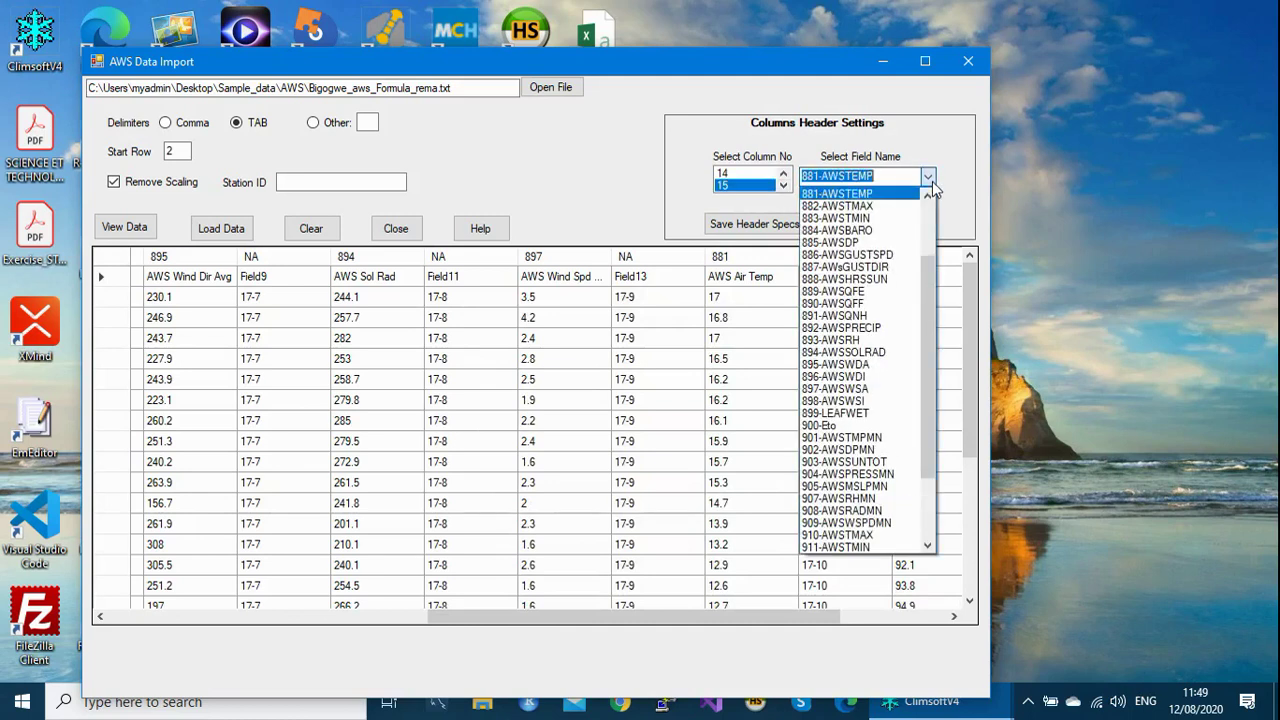
left_click_drag(932, 276, 928, 228)
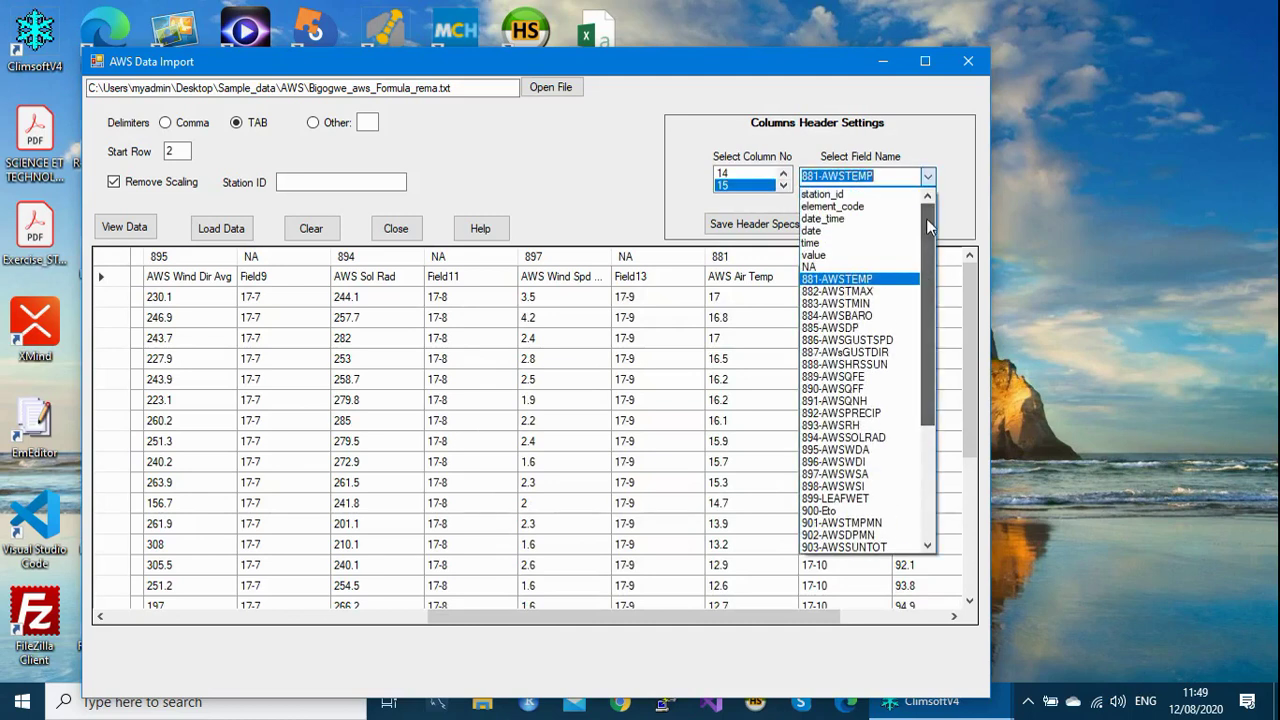
left_click(858, 267)
Assign the field name 893-AWSRH to column 16 (AWS RH) and NA to column 17 (Field17)
left_click(783, 186)
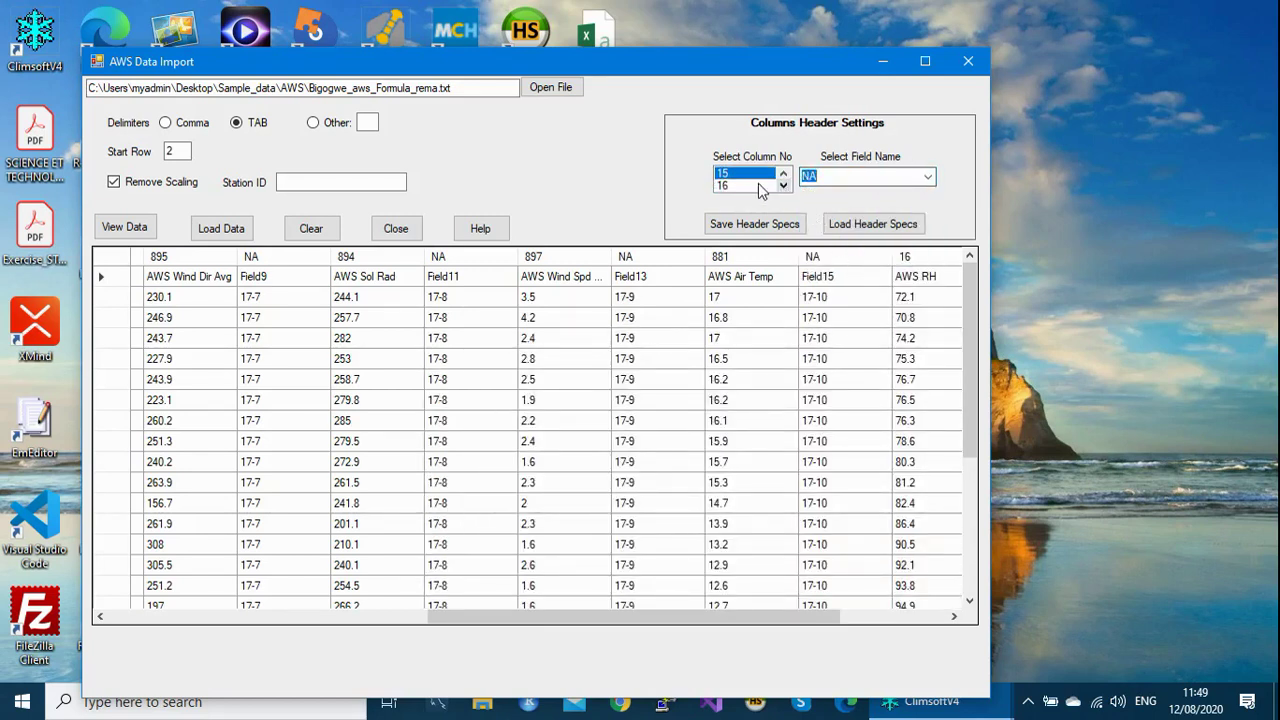
left_click(745, 186)
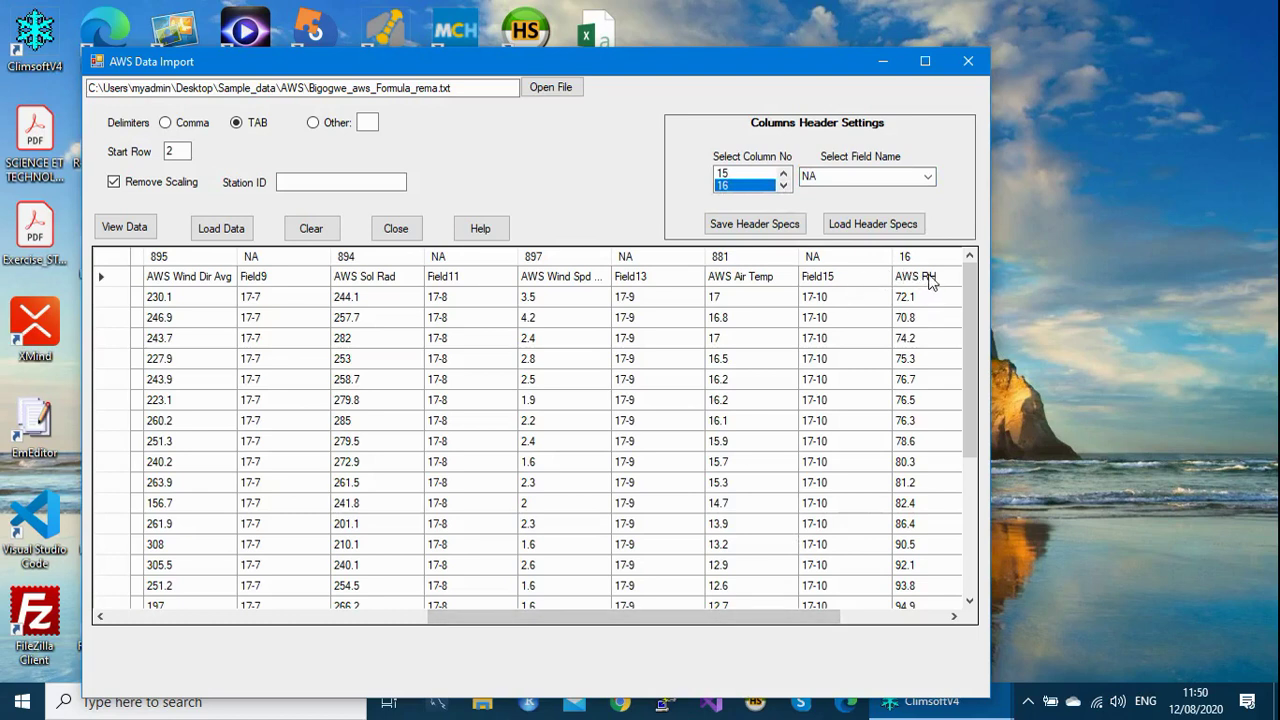
left_click(927, 177)
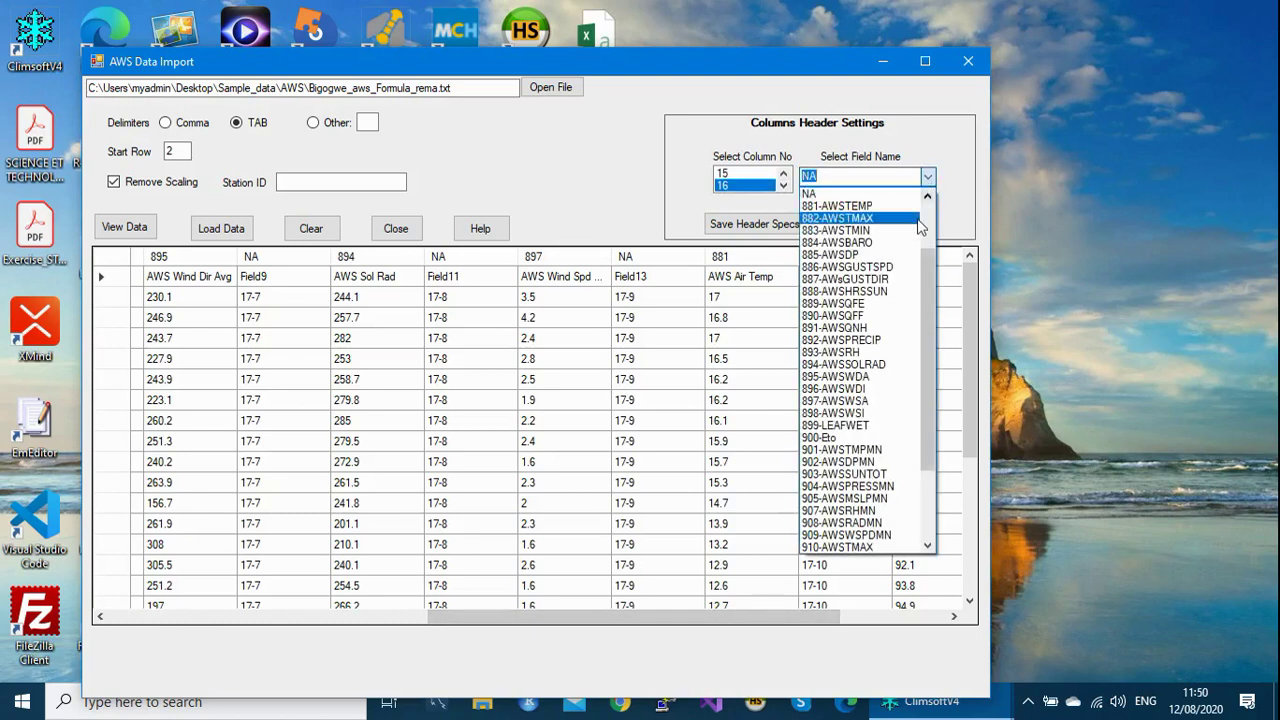
left_click(865, 354)
left_click_drag(708, 622, 850, 620)
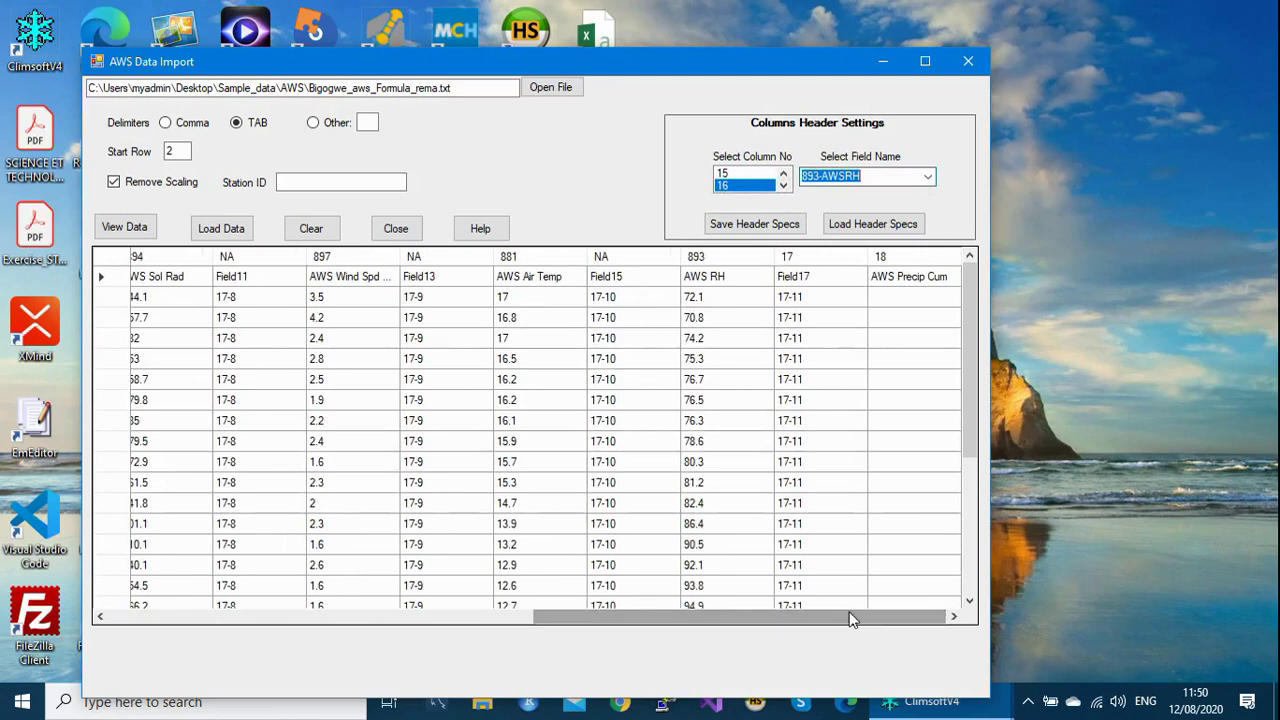
left_click(783, 186)
left_click(748, 187)
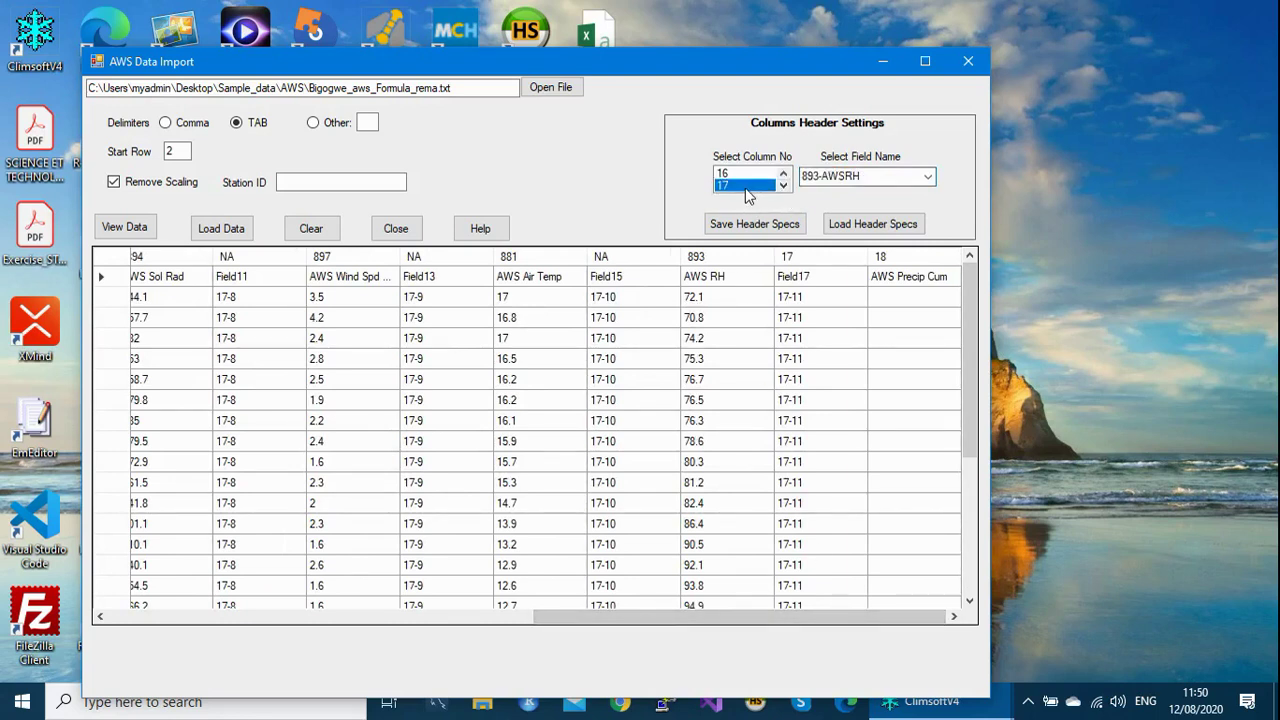
left_click(928, 177)
left_click_drag(927, 348, 927, 236)
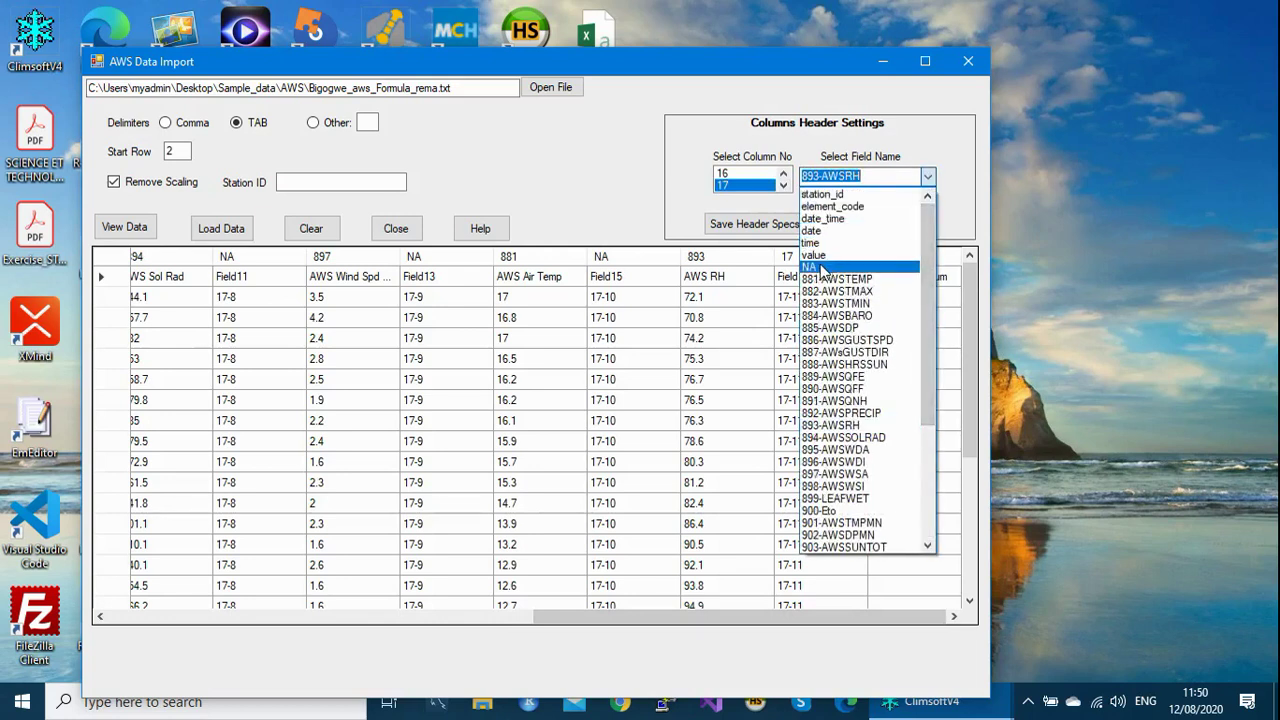
left_click(822, 267)
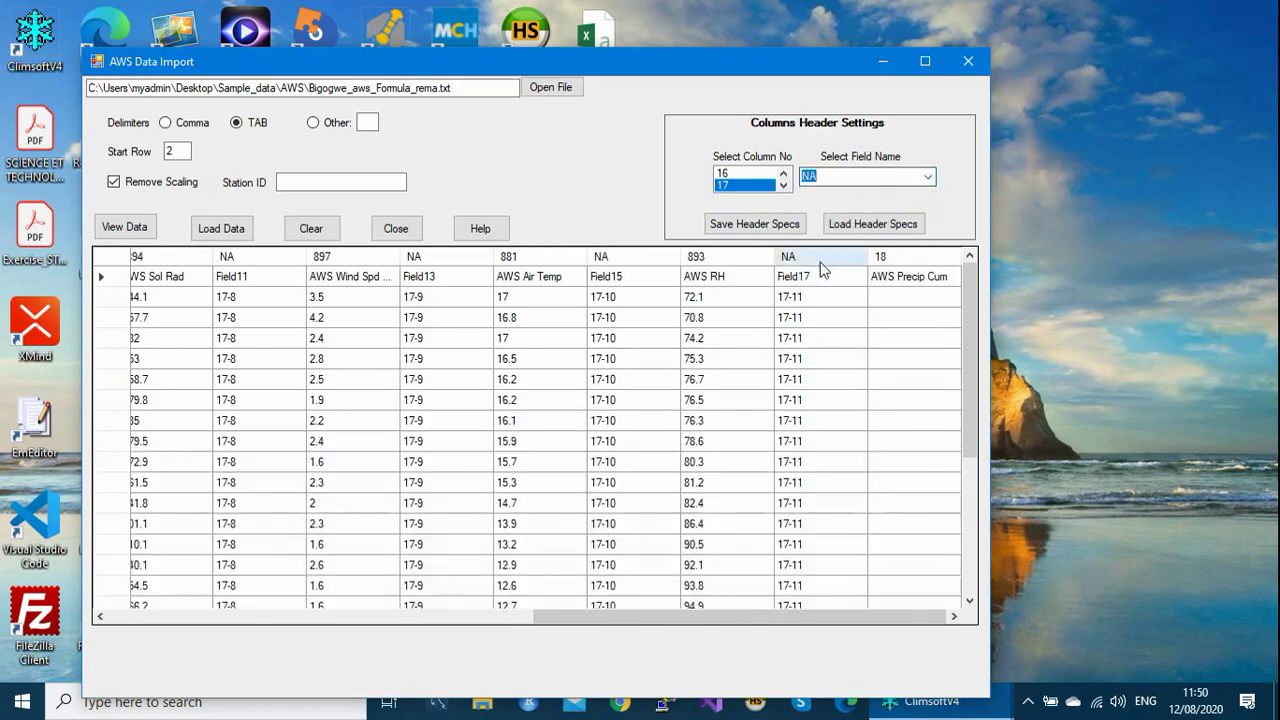
Assign the field name 892-AWSPRECIP to column 18 (AWS Precip Cum)
left_click(784, 186)
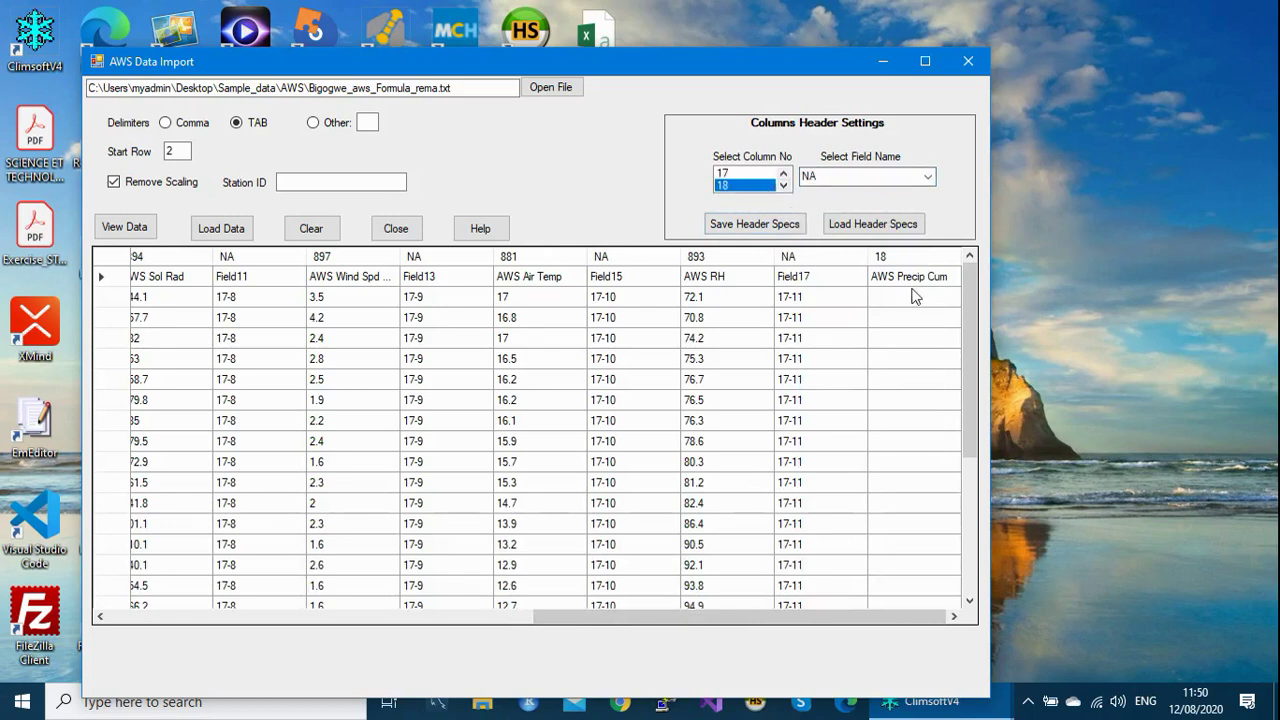
left_click(928, 179)
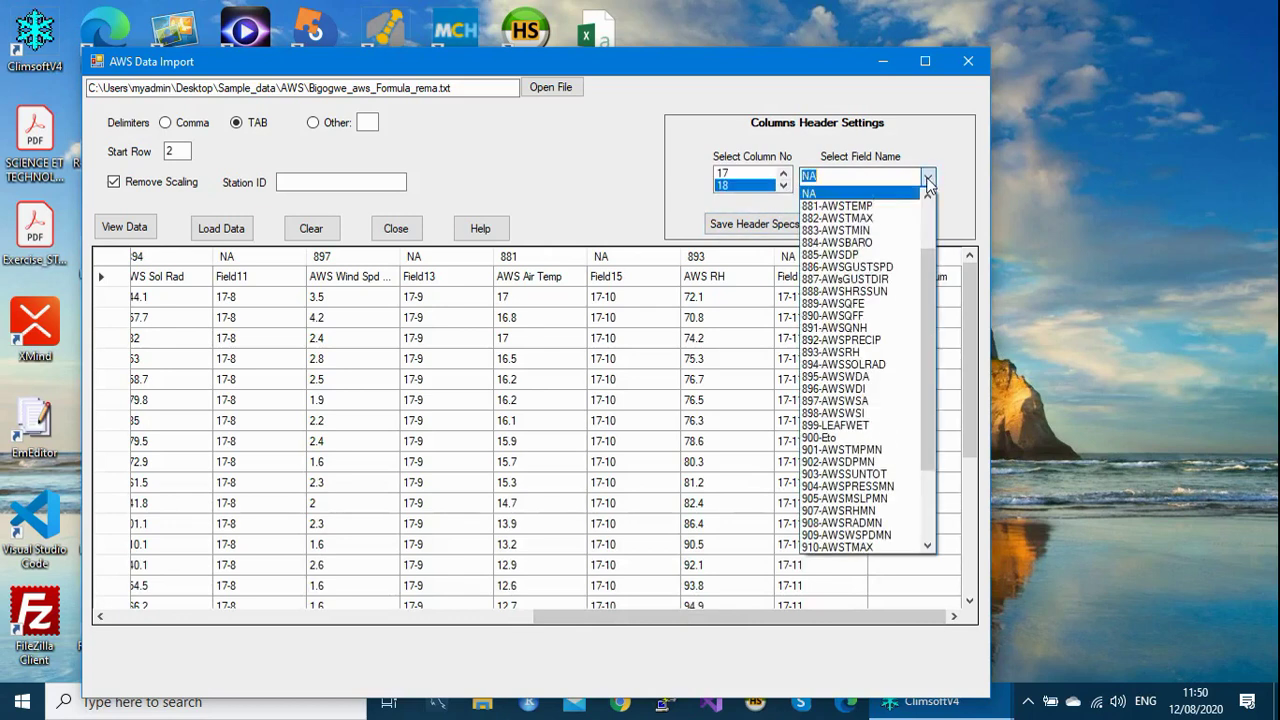
left_click_drag(930, 277, 925, 307)
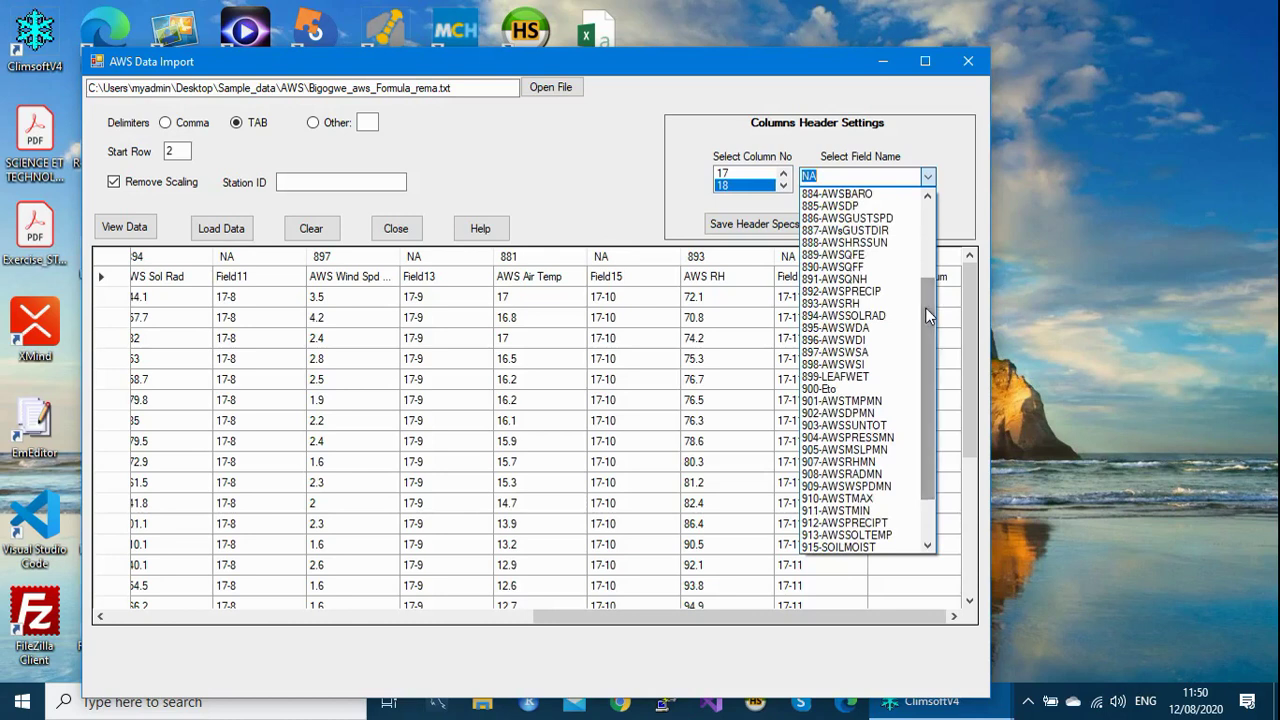
left_click(884, 292)
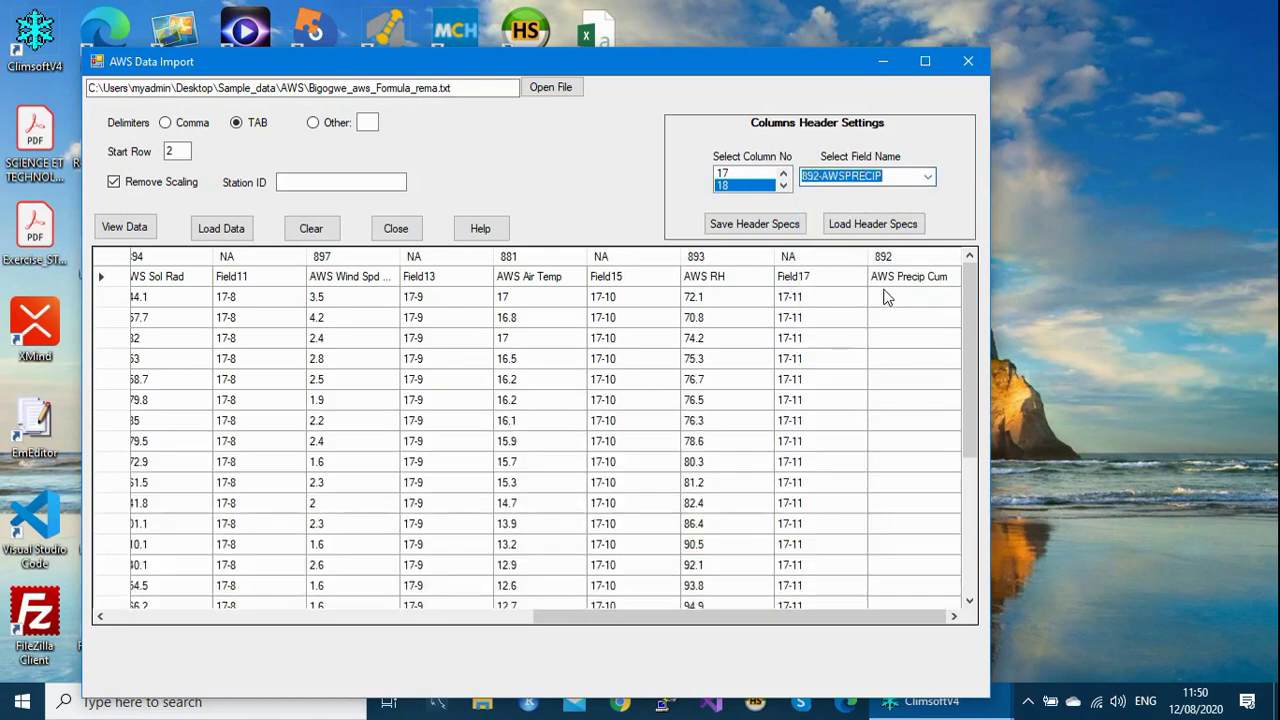
Save the column header specifications as a schema file named aws_header in the AWS folder
left_click_drag(594, 617, 163, 634)
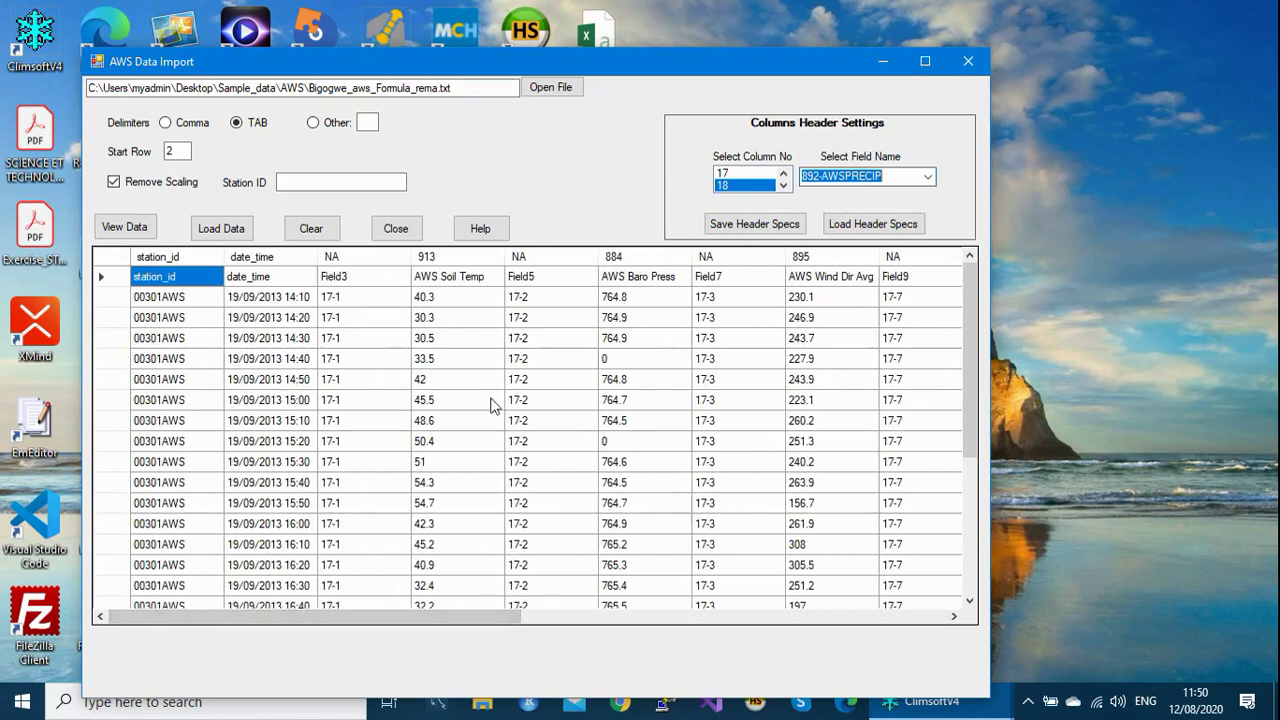
left_click(777, 224)
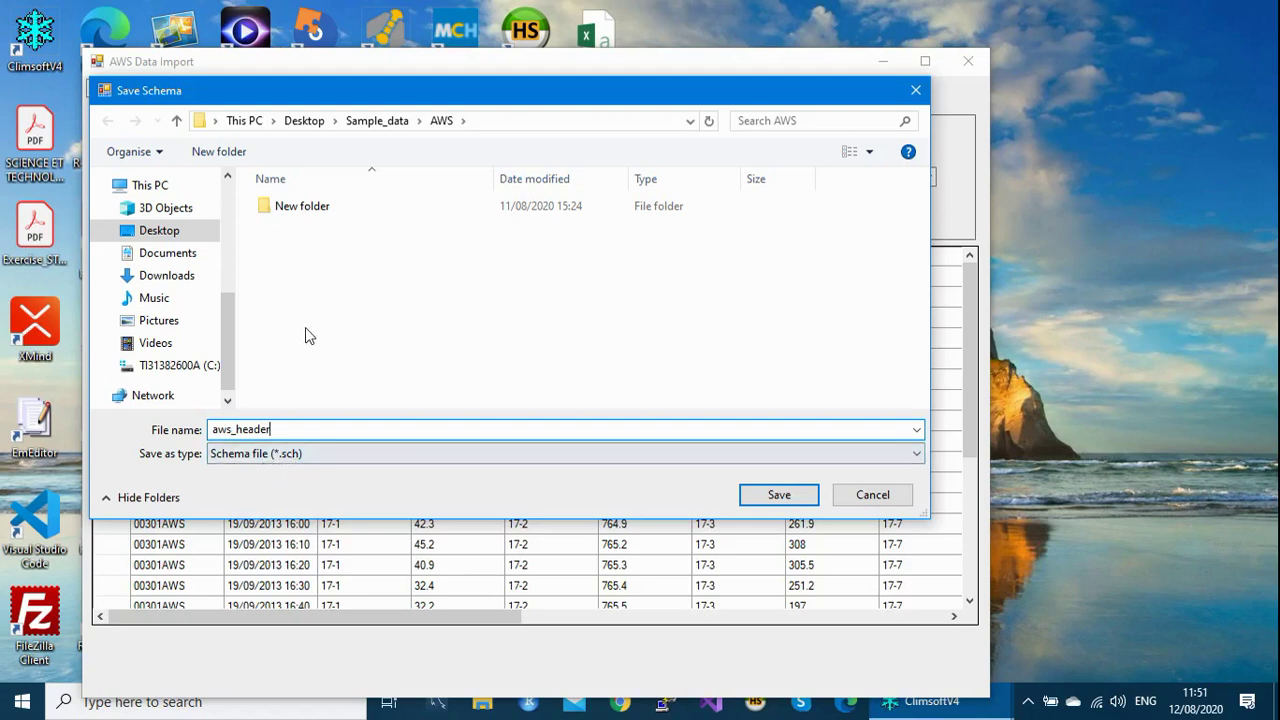
left_click(779, 497)
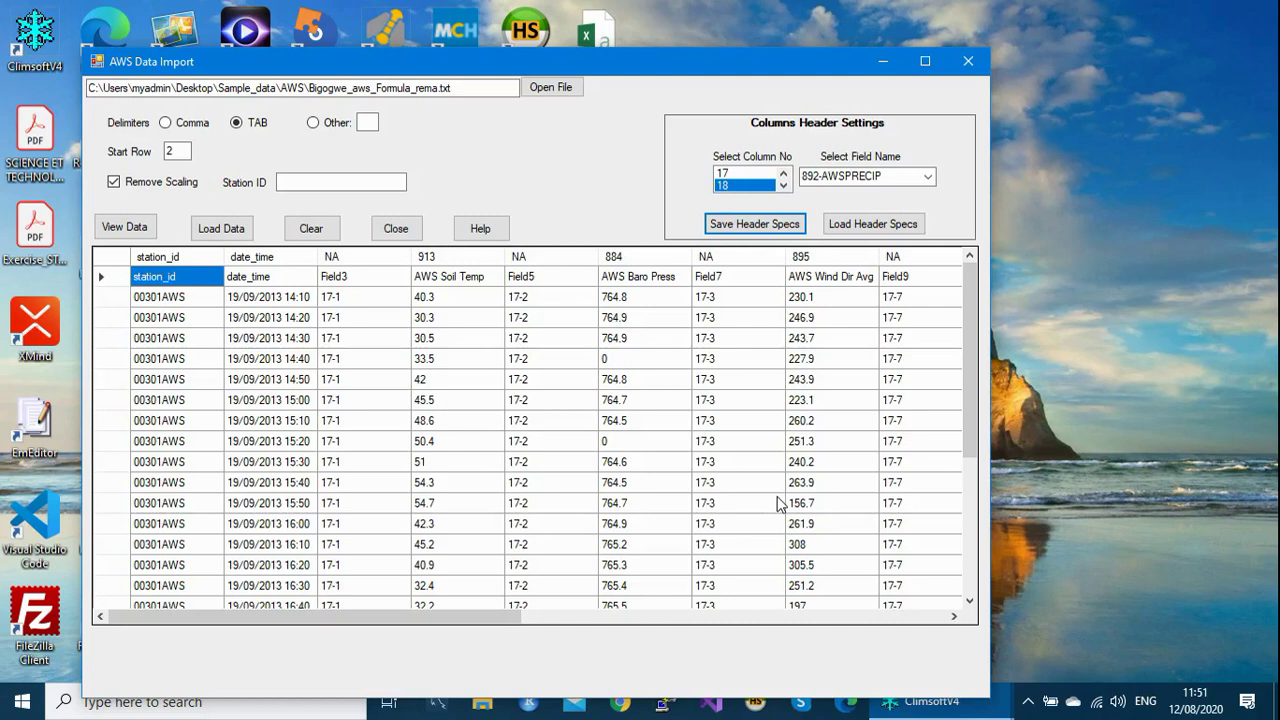
Close the AWS data import form and the database utilities, and reopen a fresh AWS import form
left_click(966, 64)
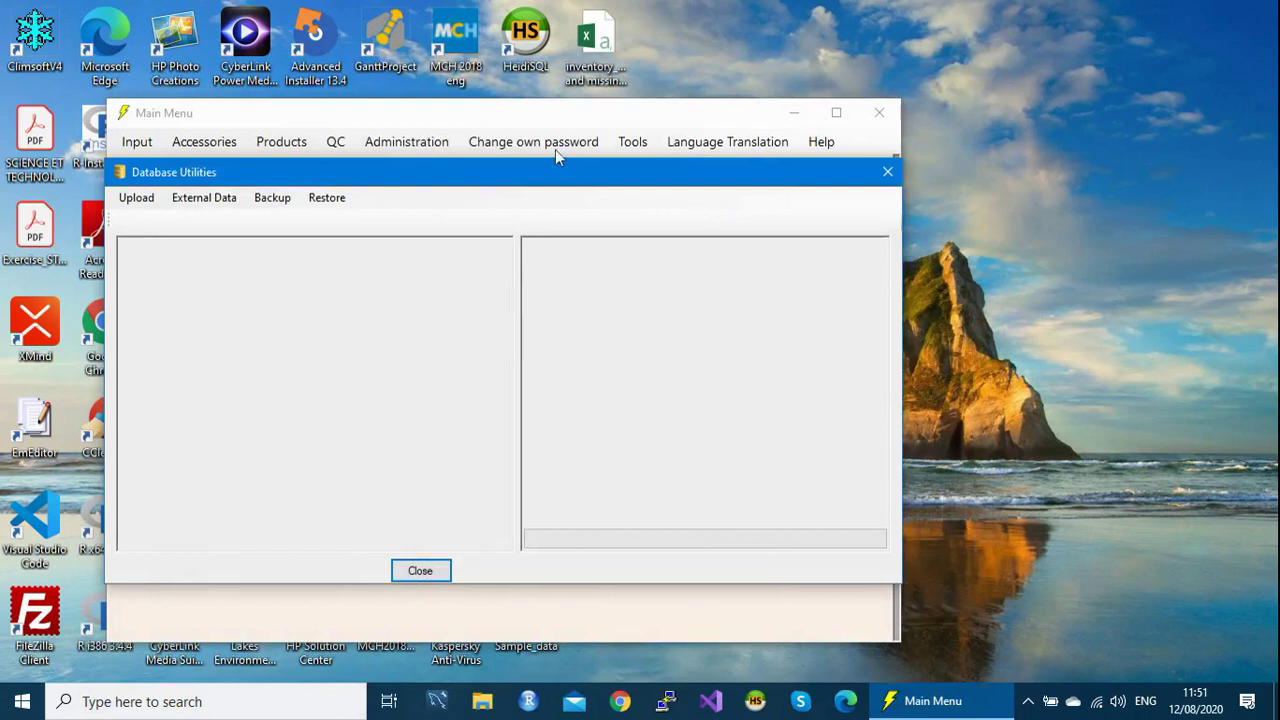
left_click(219, 201)
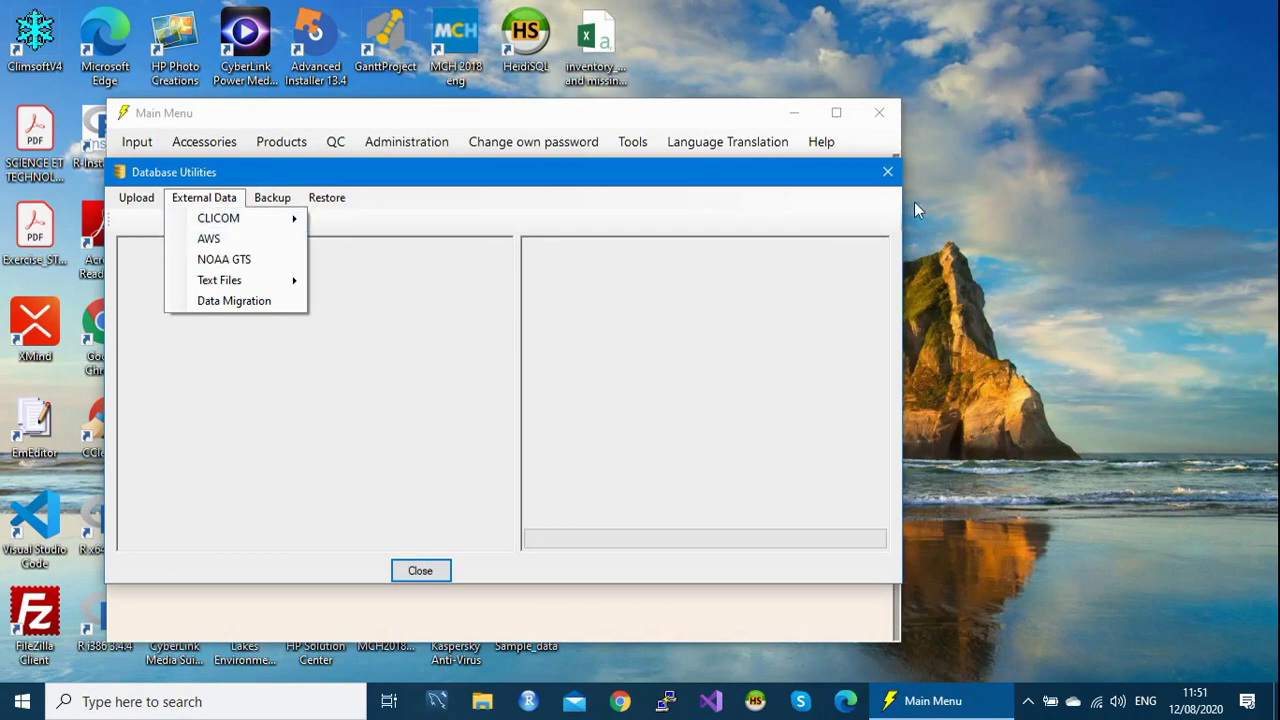
left_click(887, 171)
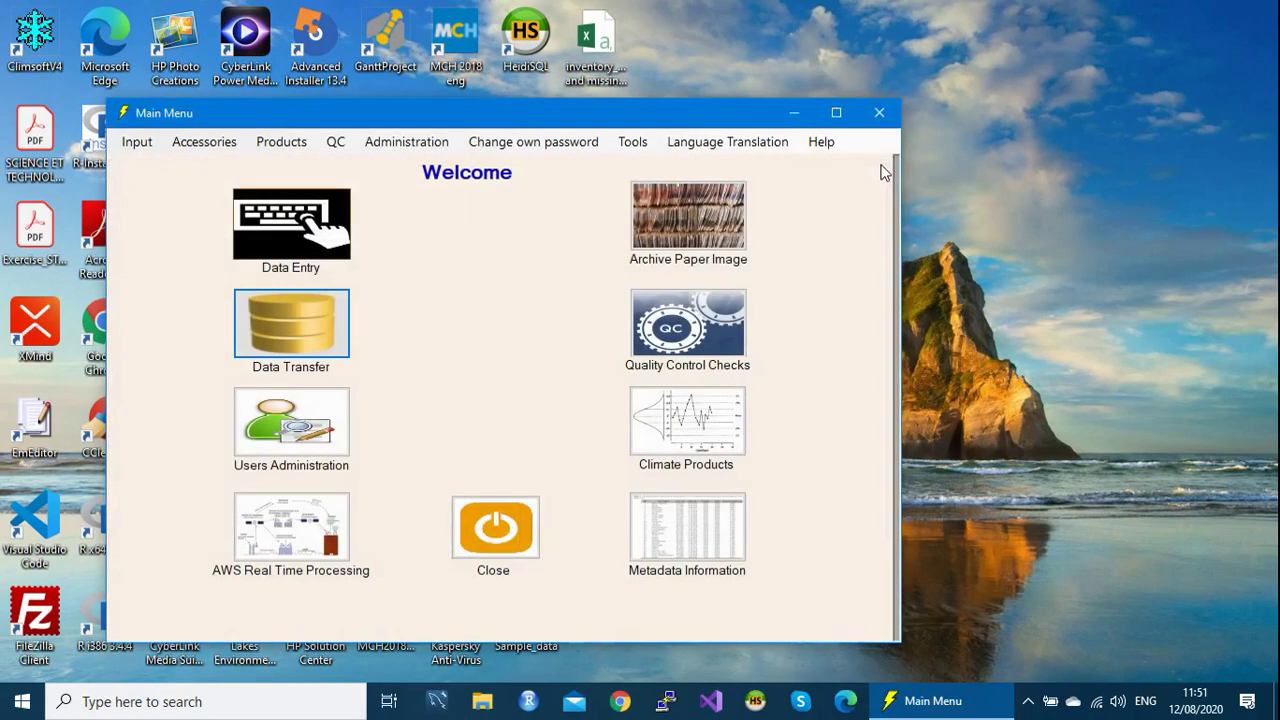
left_click(312, 318)
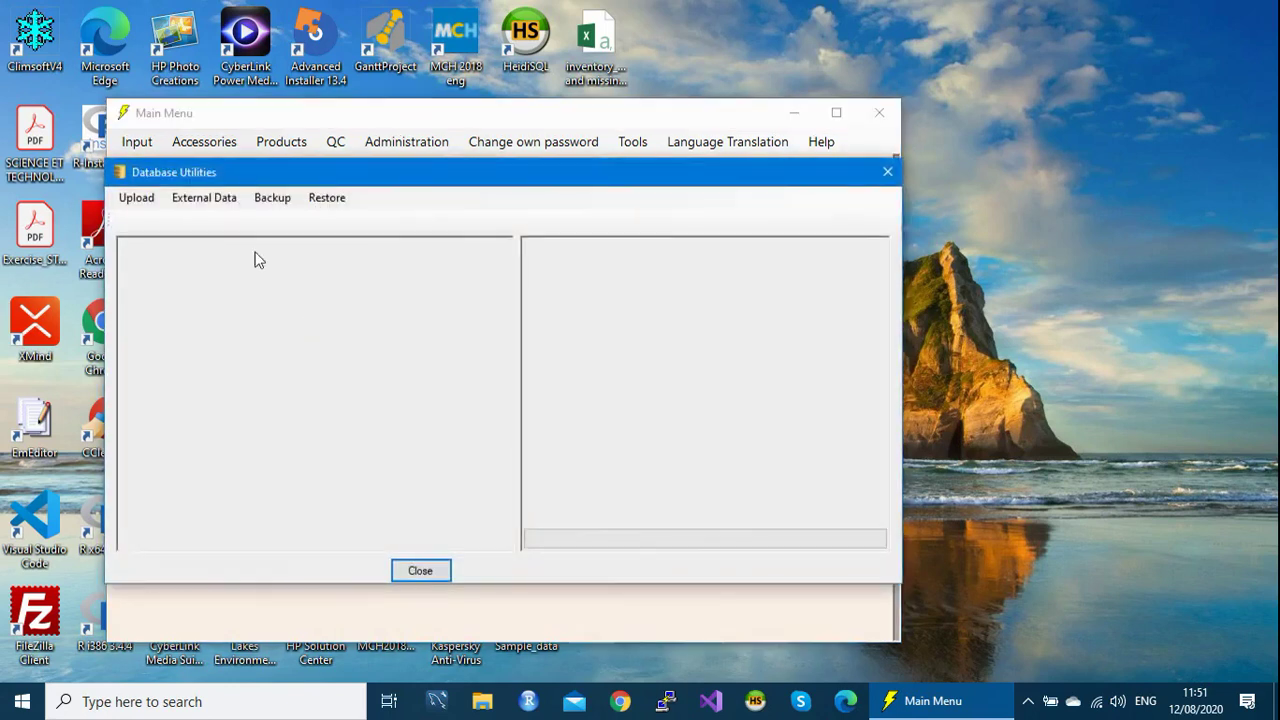
left_click(205, 199)
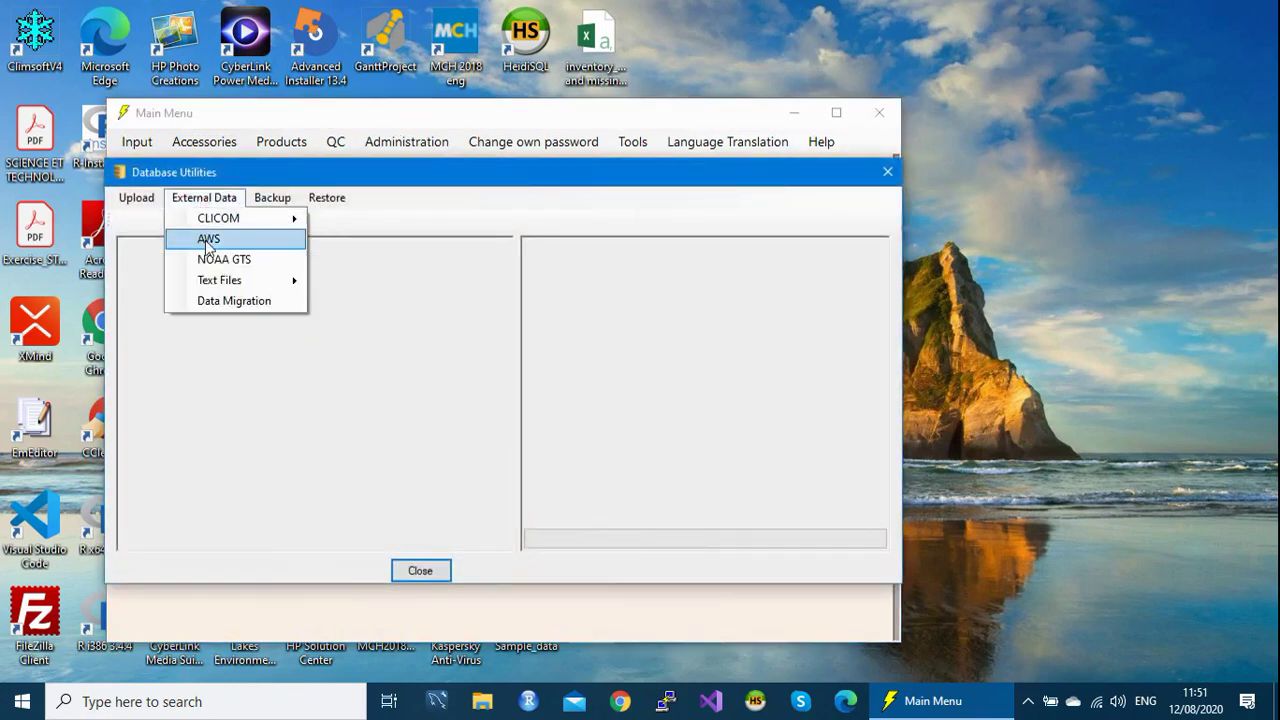
left_click(207, 241)
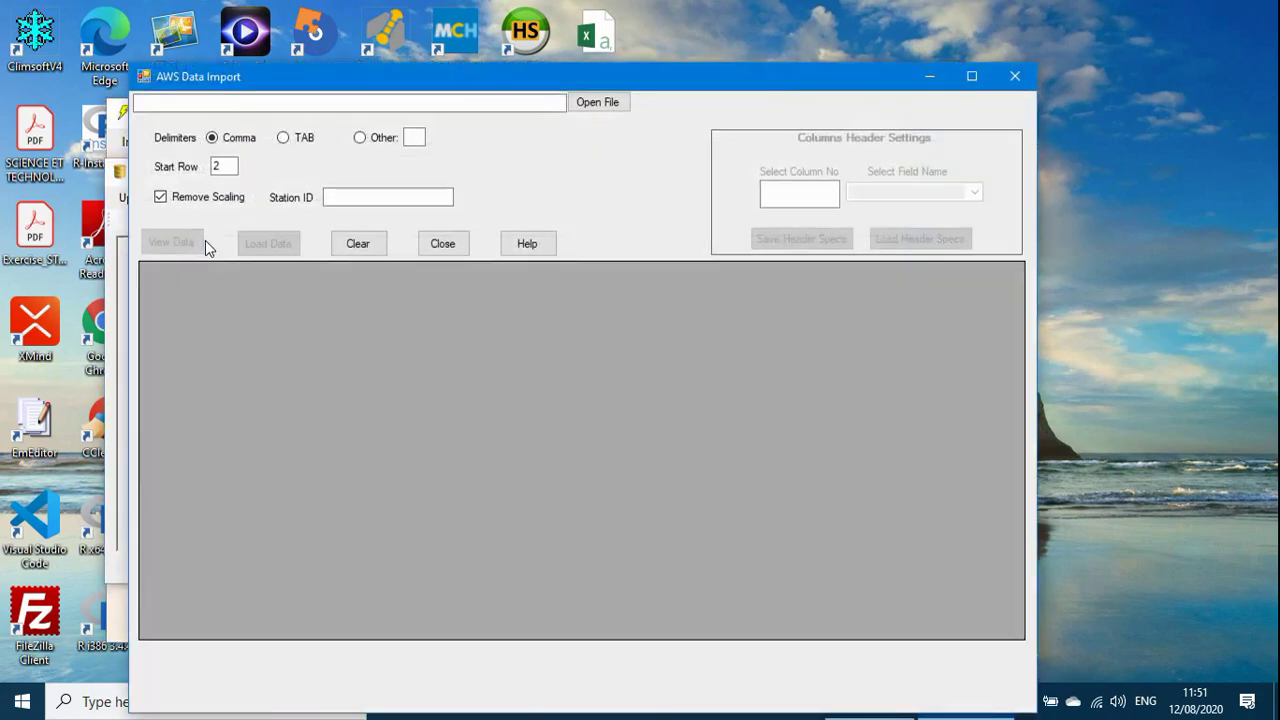
Open Bigogwe_aws_Formula_rema.txt for import and display its data using the TAB delimiter
left_click(592, 103)
left_click(420, 241)
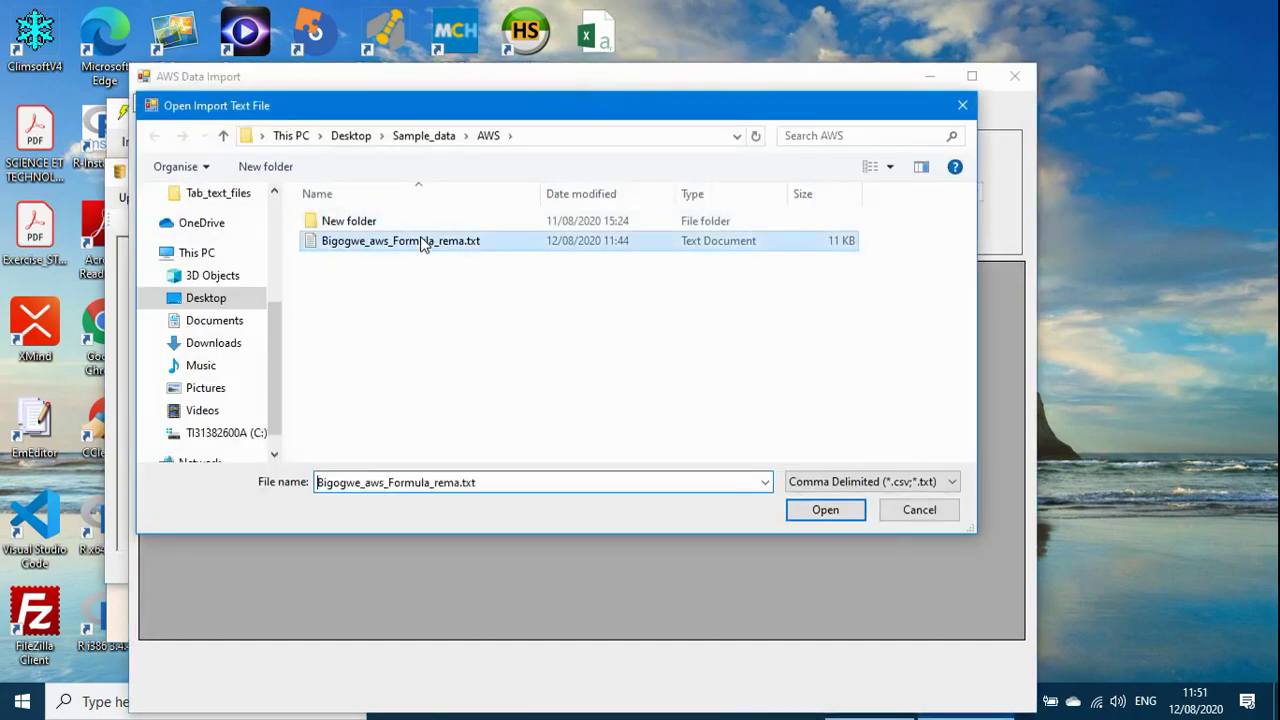
left_click(826, 509)
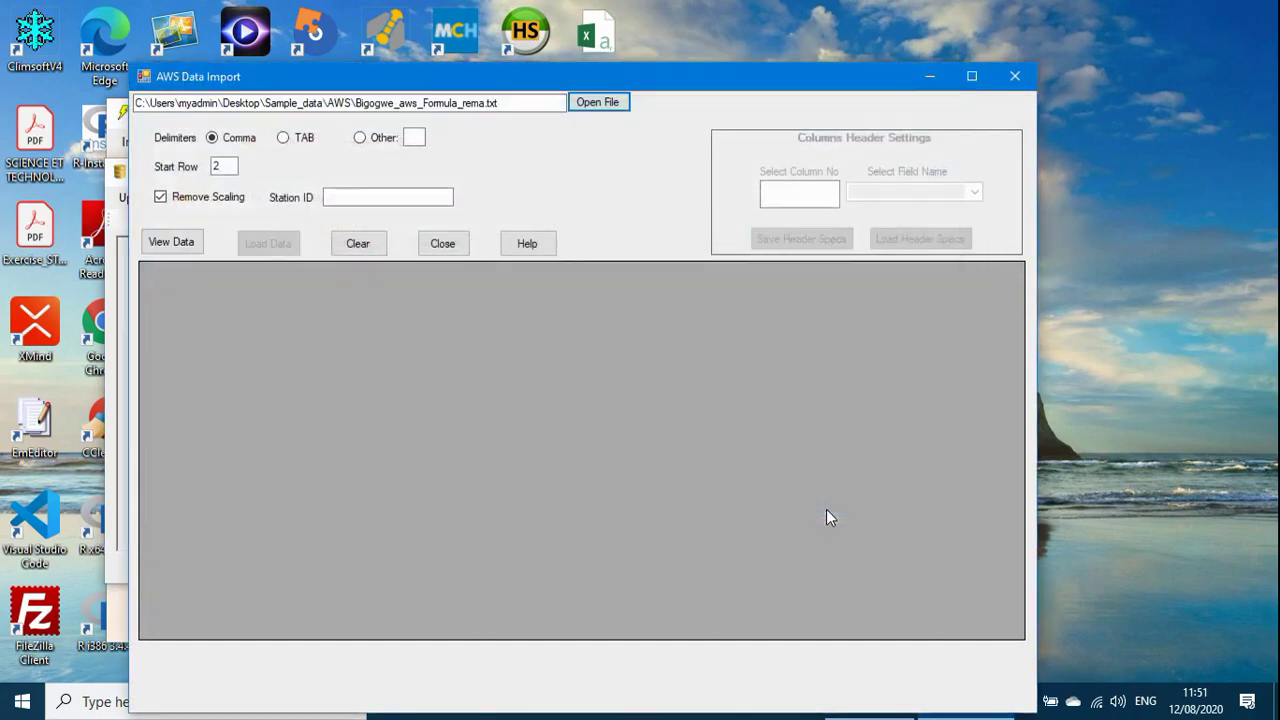
left_click(283, 137)
left_click(186, 246)
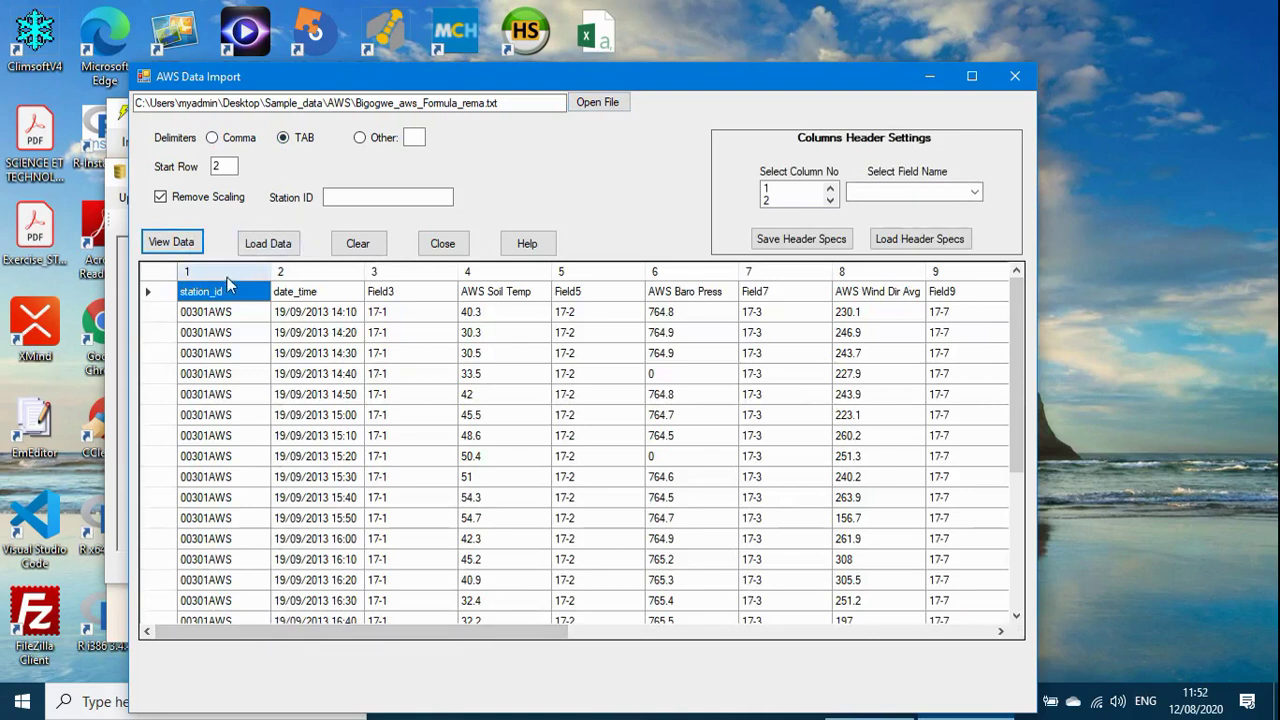
Load the header specifications from aws_header.sch and check the column headers and data rows down to the end
left_click(939, 241)
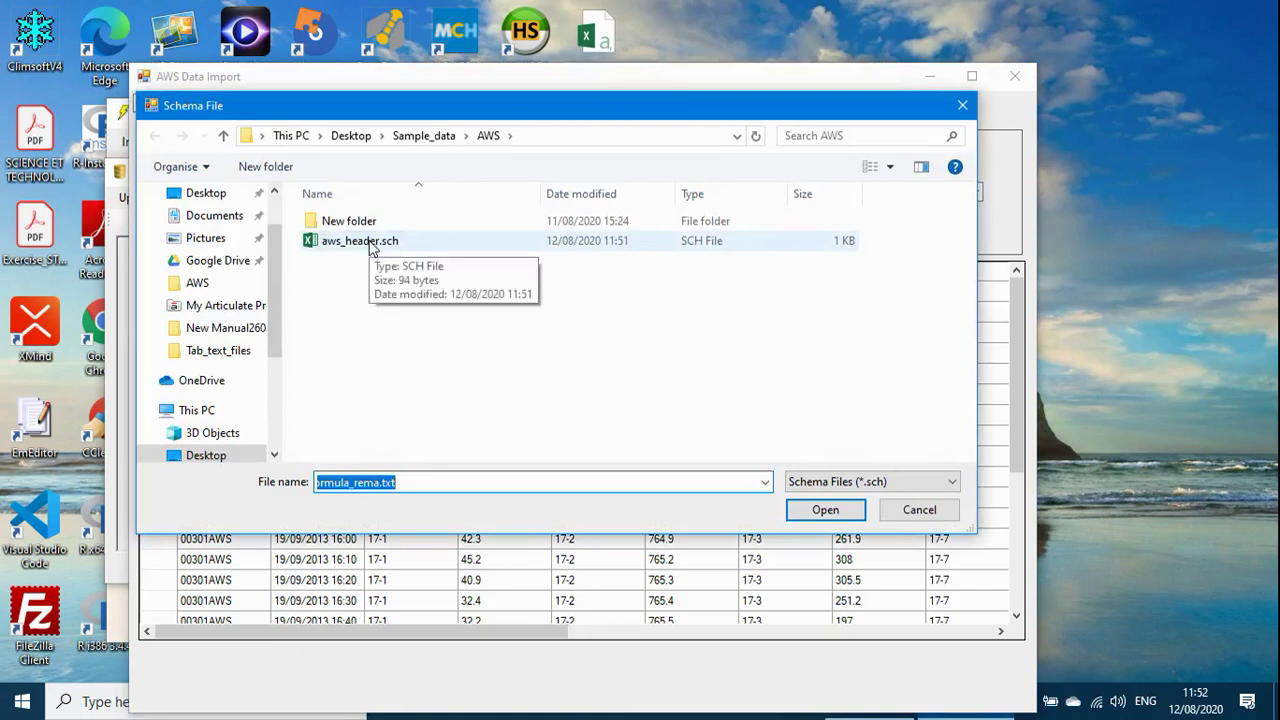
left_click(375, 249)
left_click(826, 512)
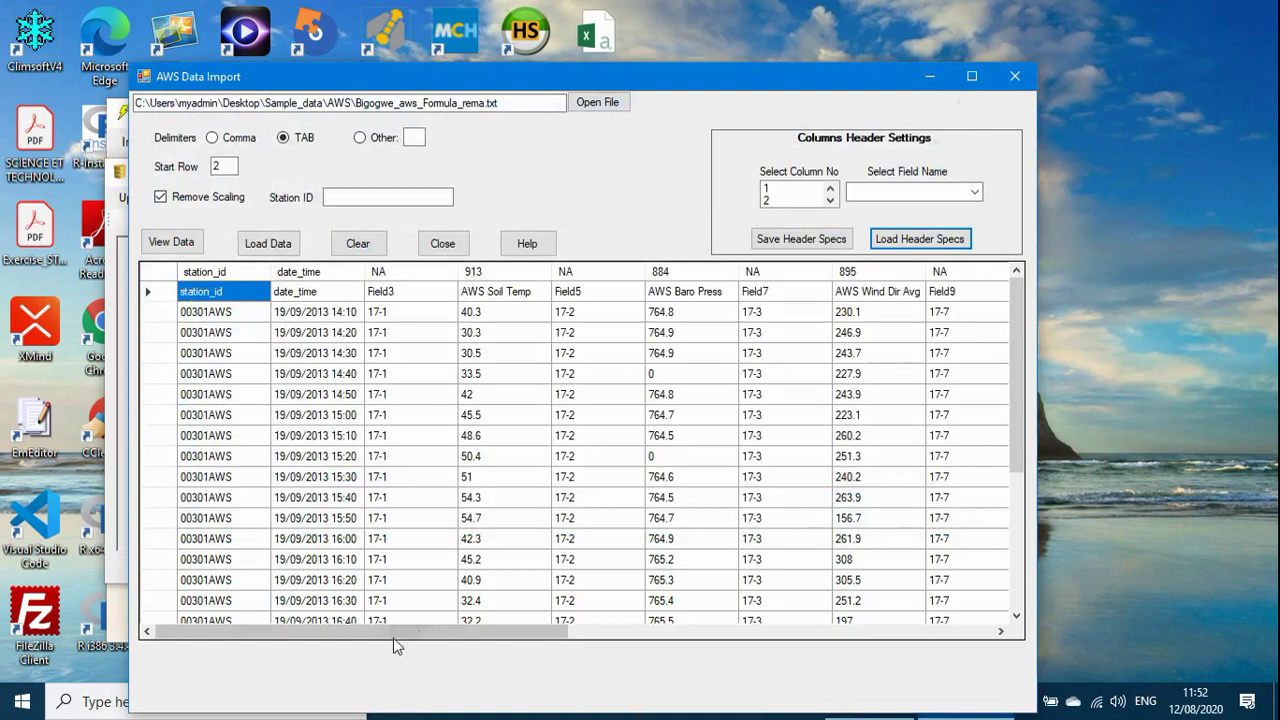
left_click_drag(393, 634, 360, 612)
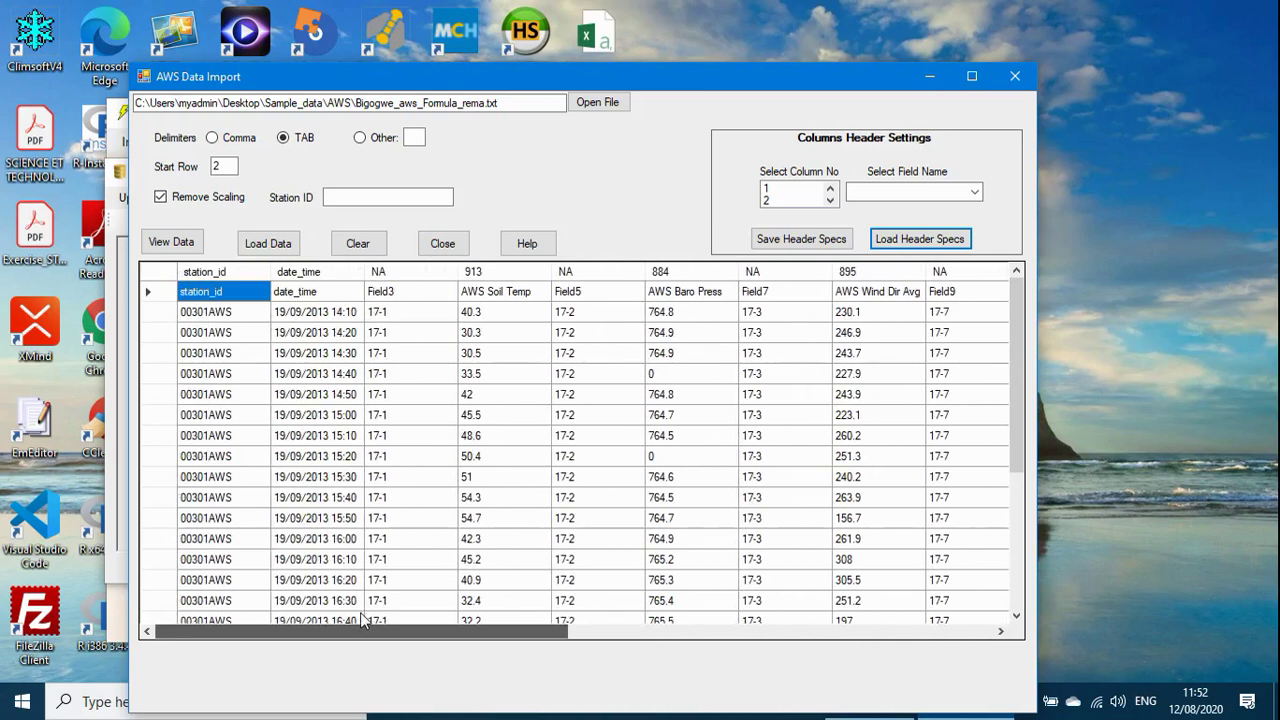
left_click_drag(1013, 377, 1030, 555)
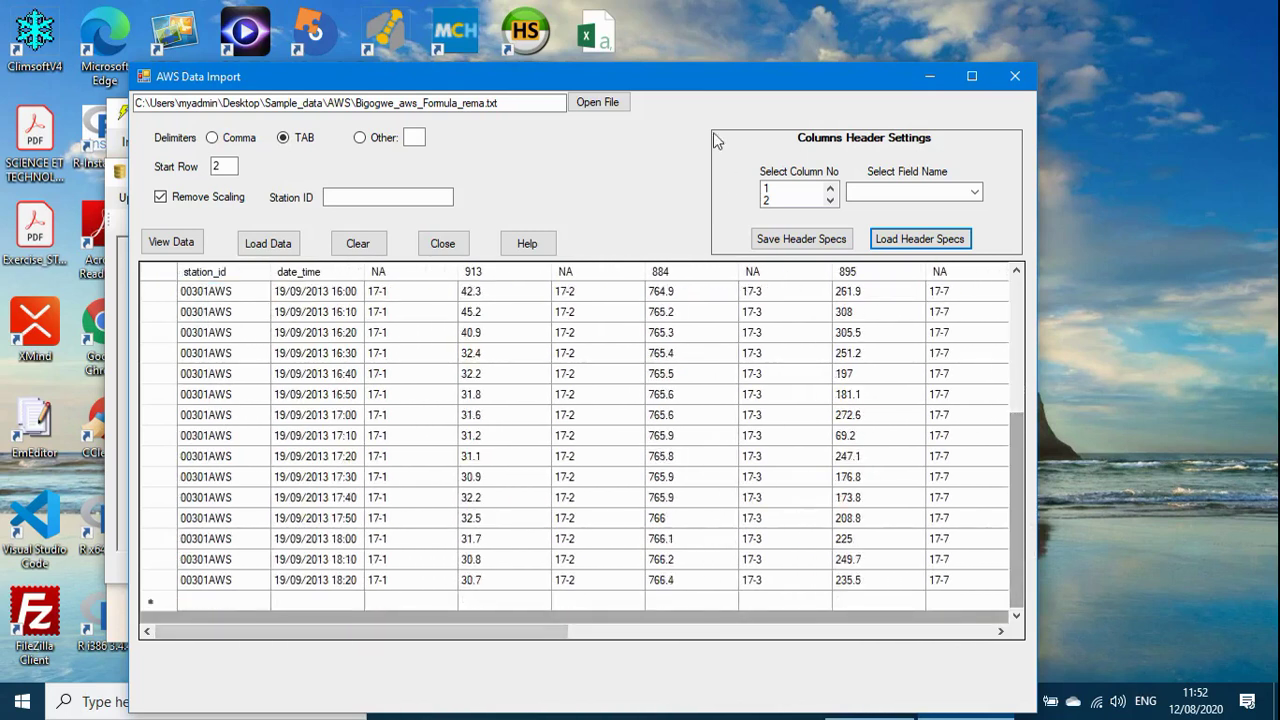
Load the displayed AWS data into the database, and close the AWS import form and the database utilities
left_click_drag(684, 76, 689, 43)
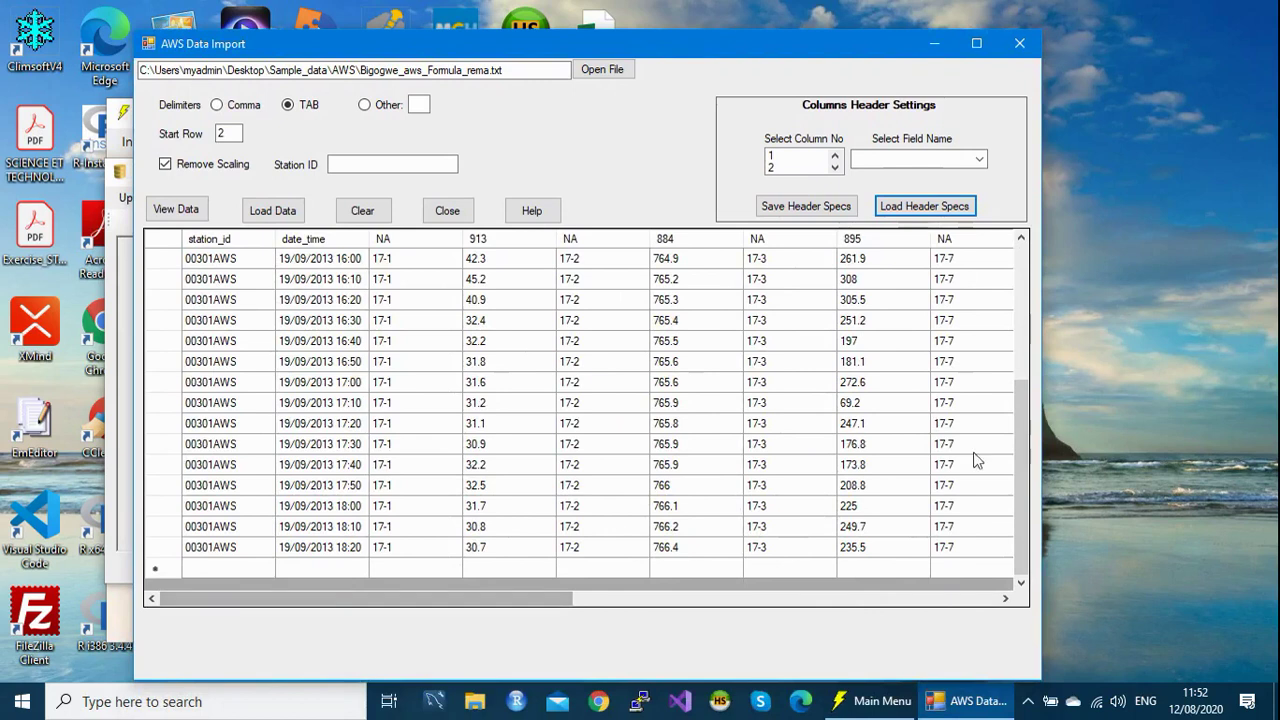
left_click_drag(1019, 435, 1009, 295)
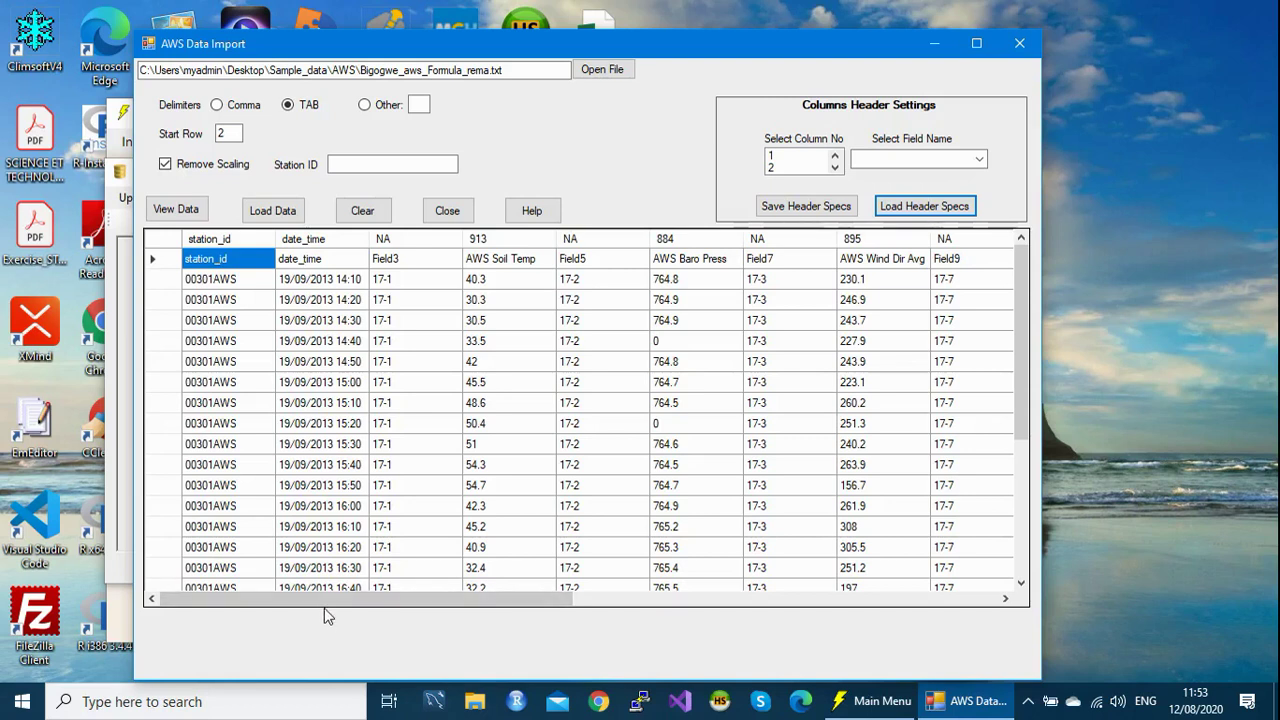
left_click(289, 212)
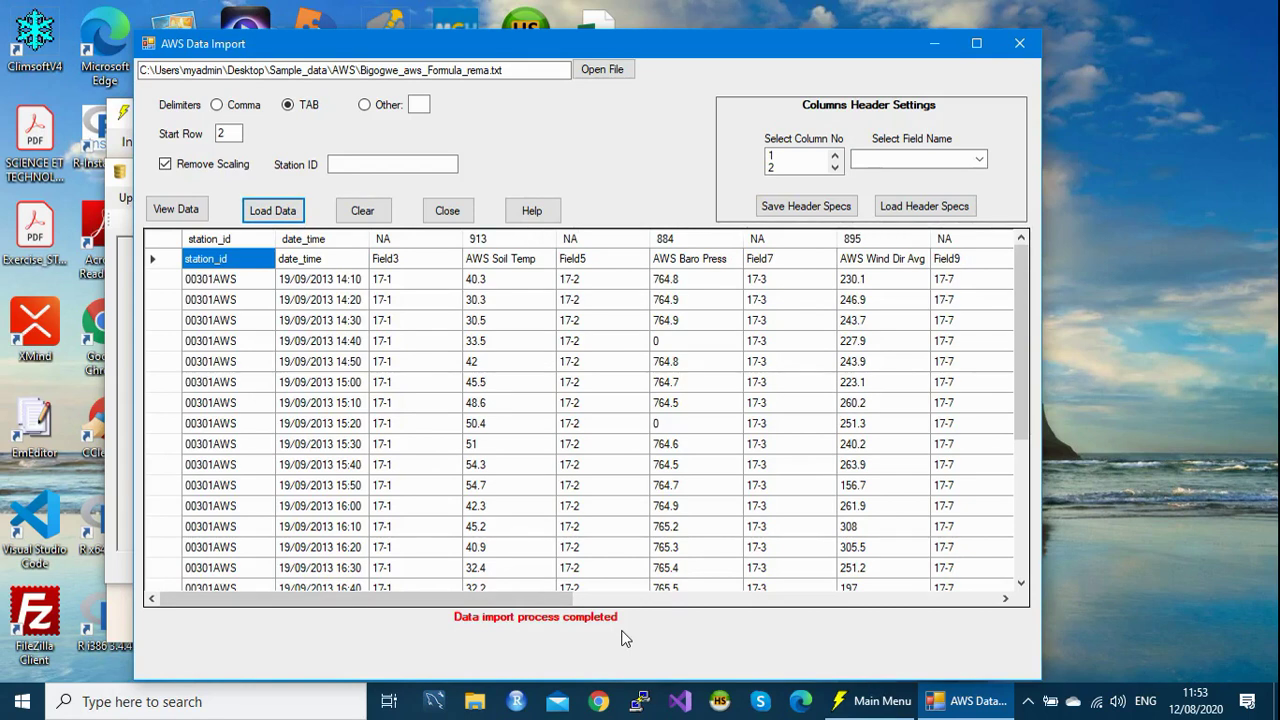
left_click(1020, 44)
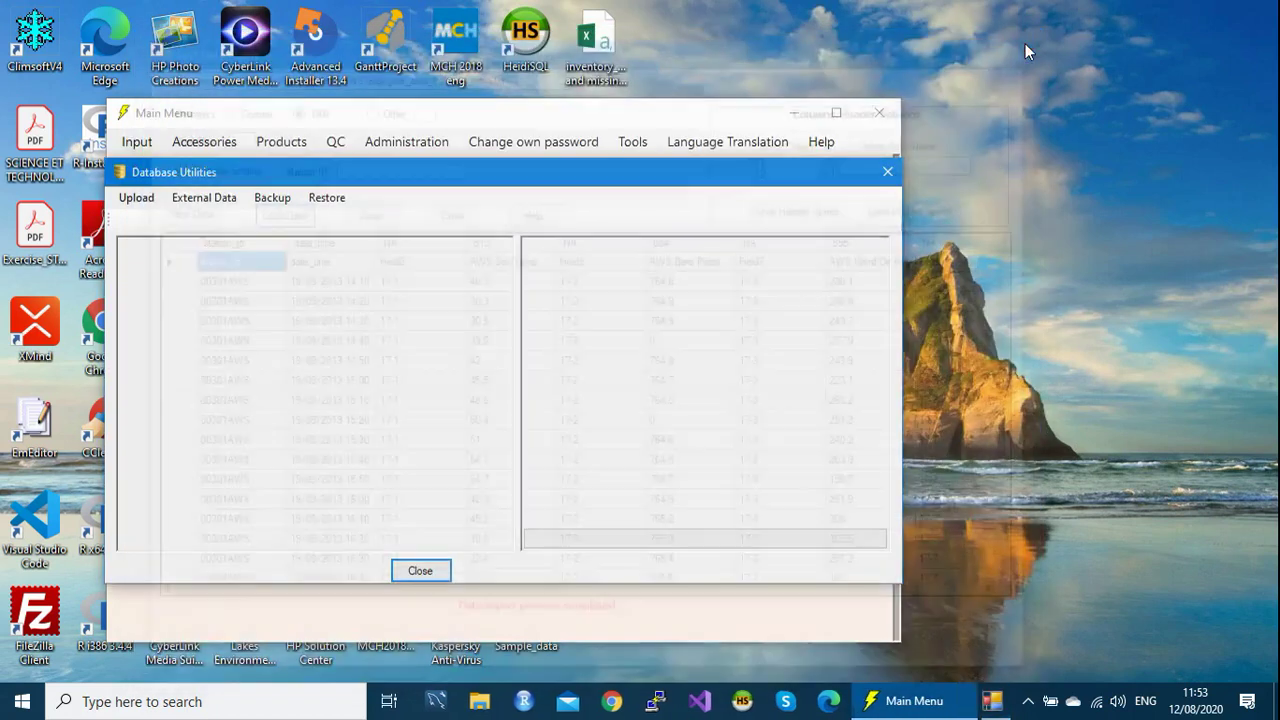
left_click(888, 172)
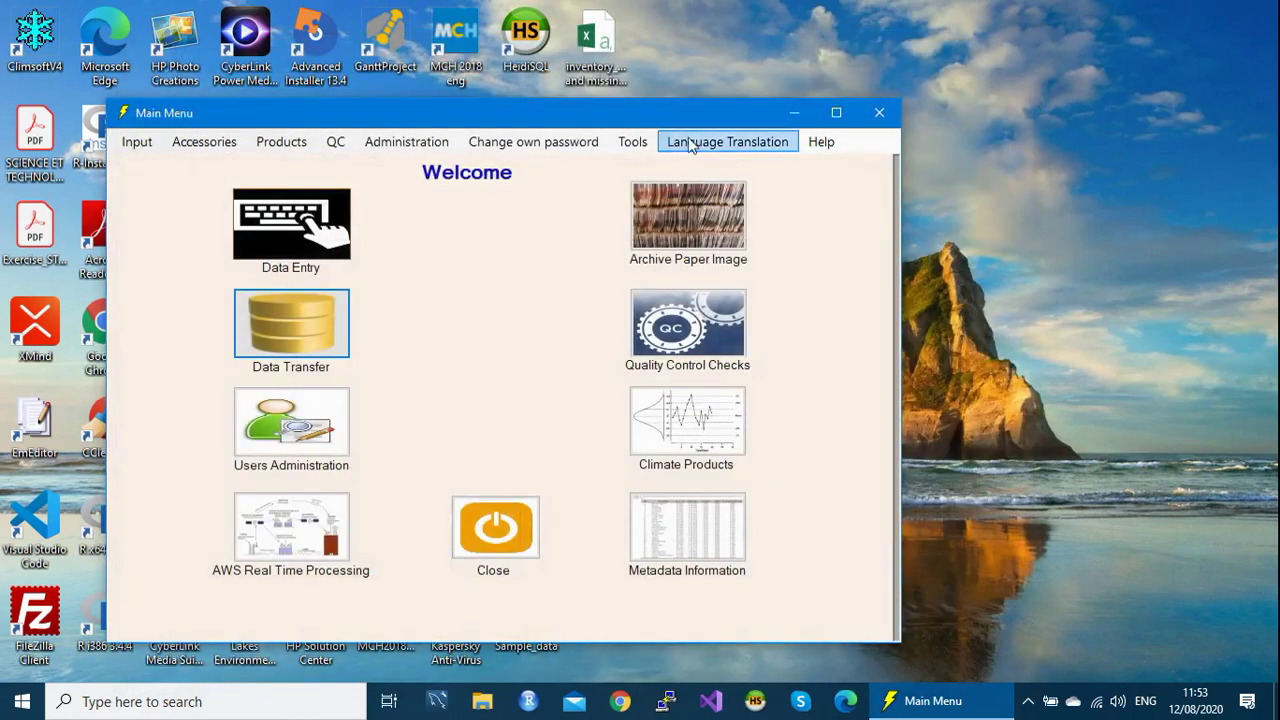
Open the Update Observations form from the administration functions
left_click_drag(638, 112, 675, 63)
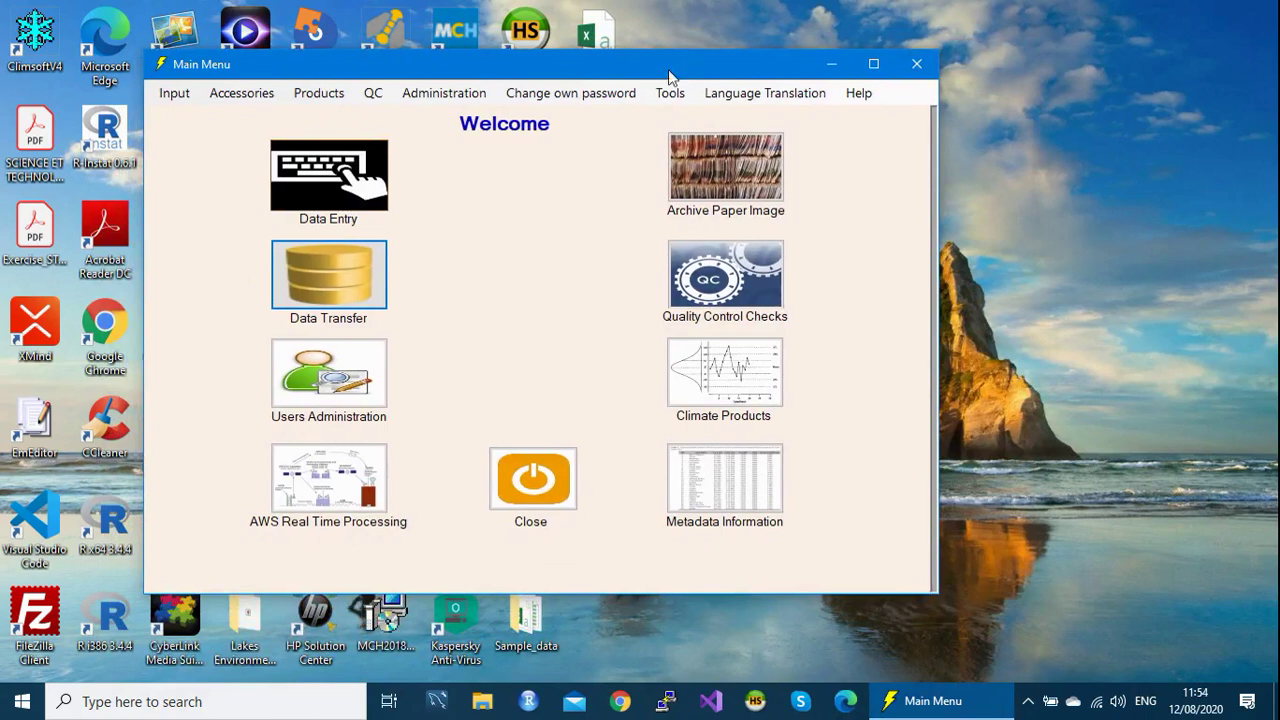
left_click(436, 97)
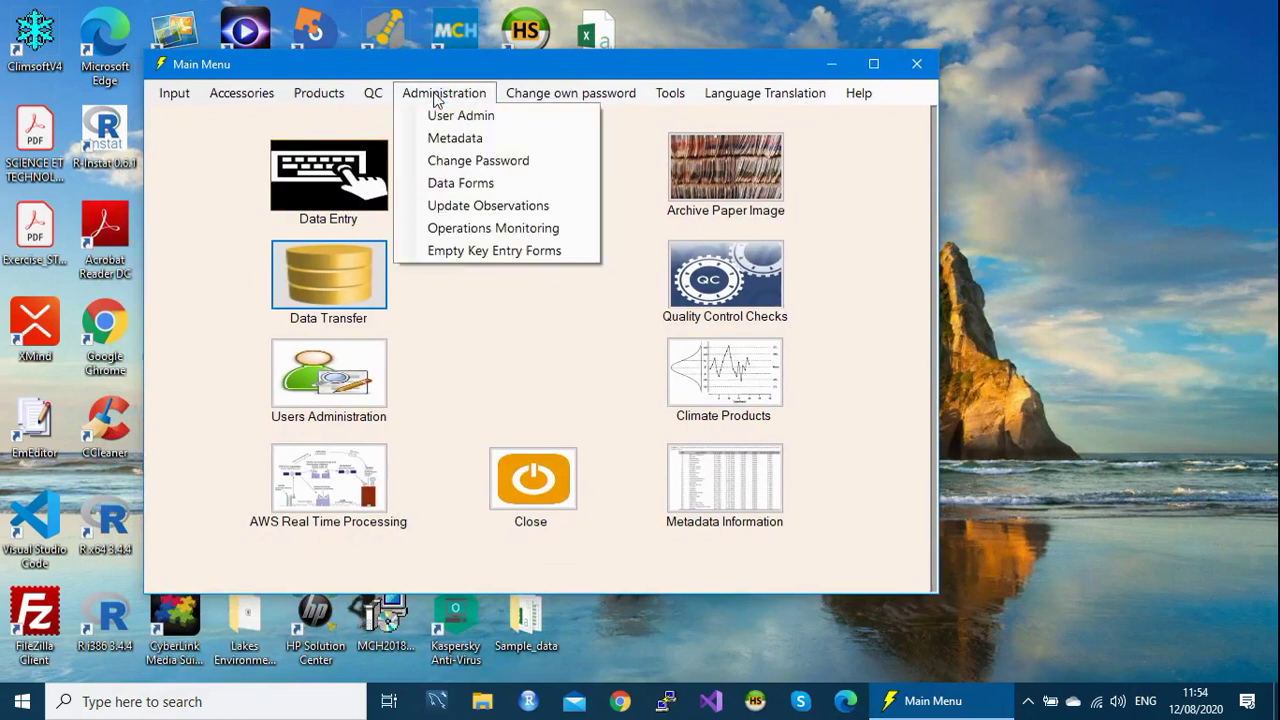
left_click(463, 208)
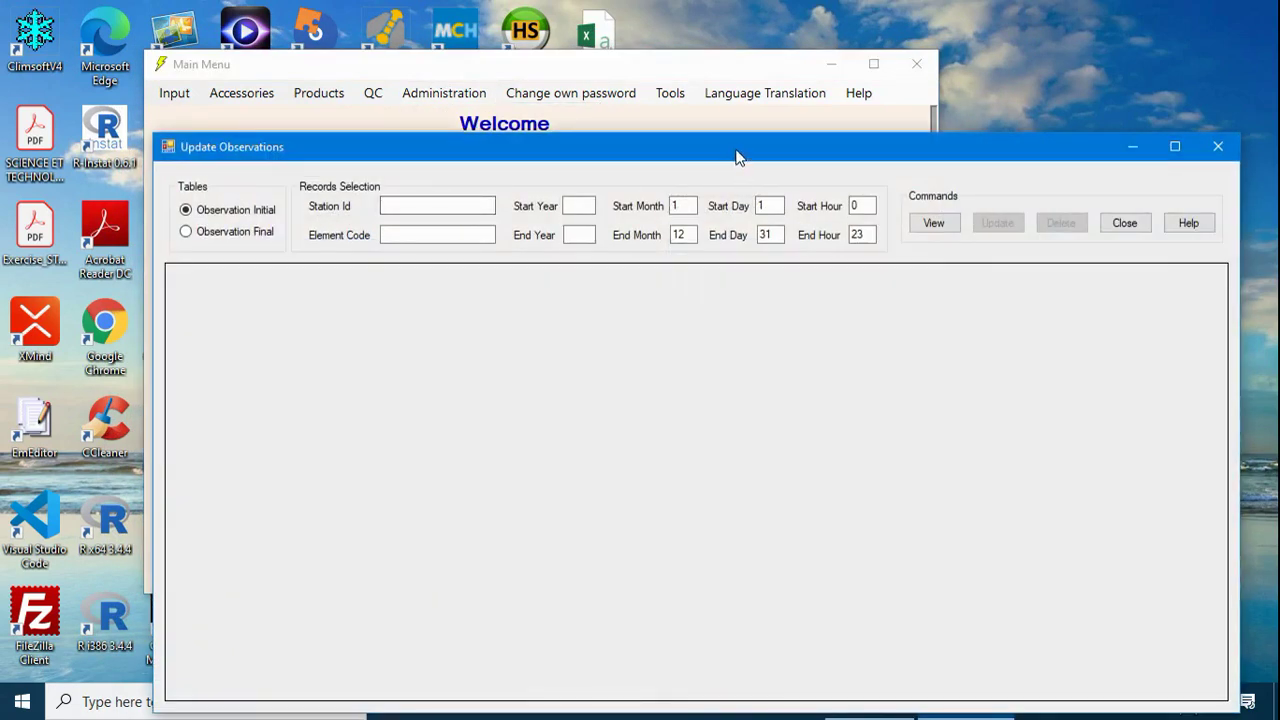
left_click_drag(736, 157, 713, 105)
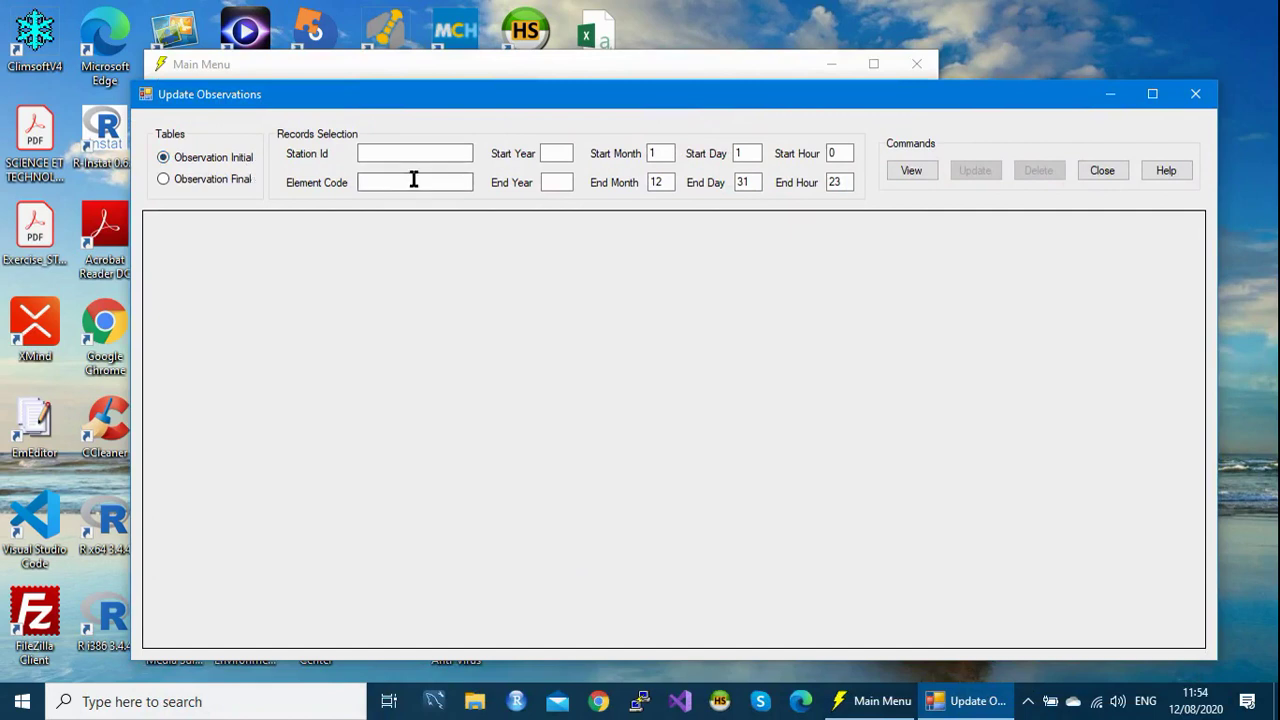
Display the initial observation records of station 00301AWS for element 881 with start year 2010 and end year 2015
left_click(385, 150)
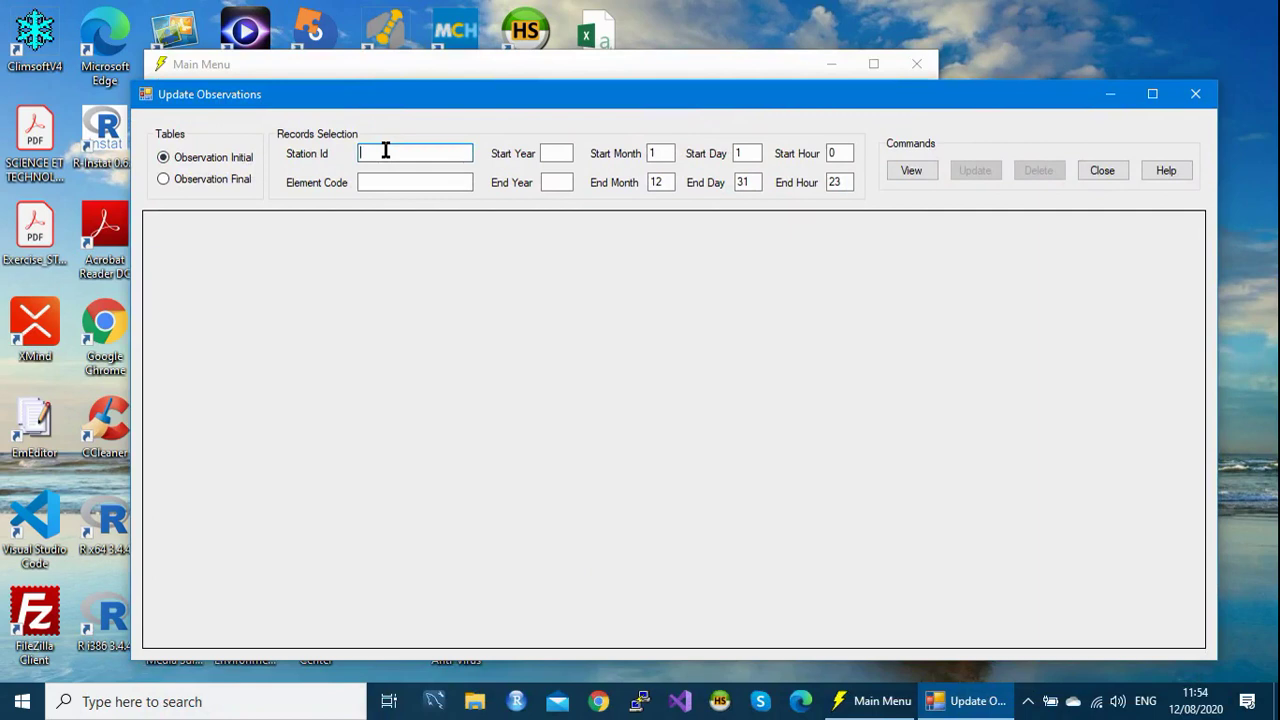
type("00301AWS")
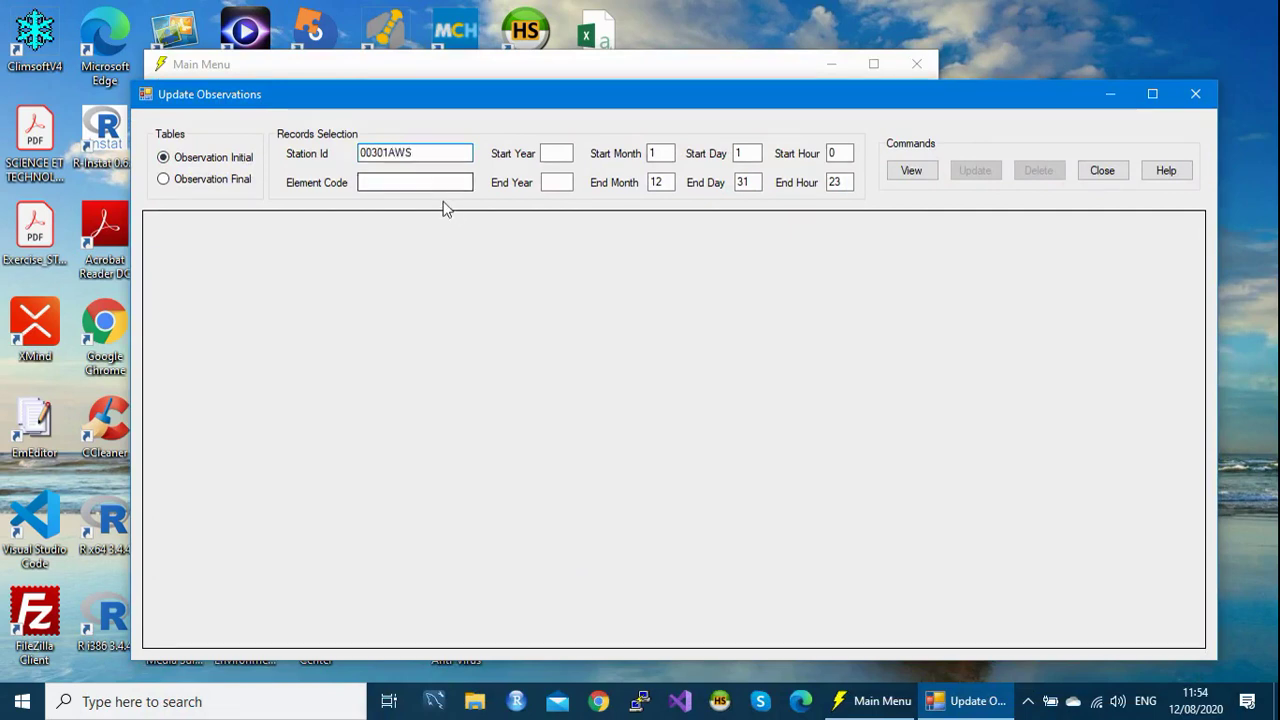
left_click(372, 180)
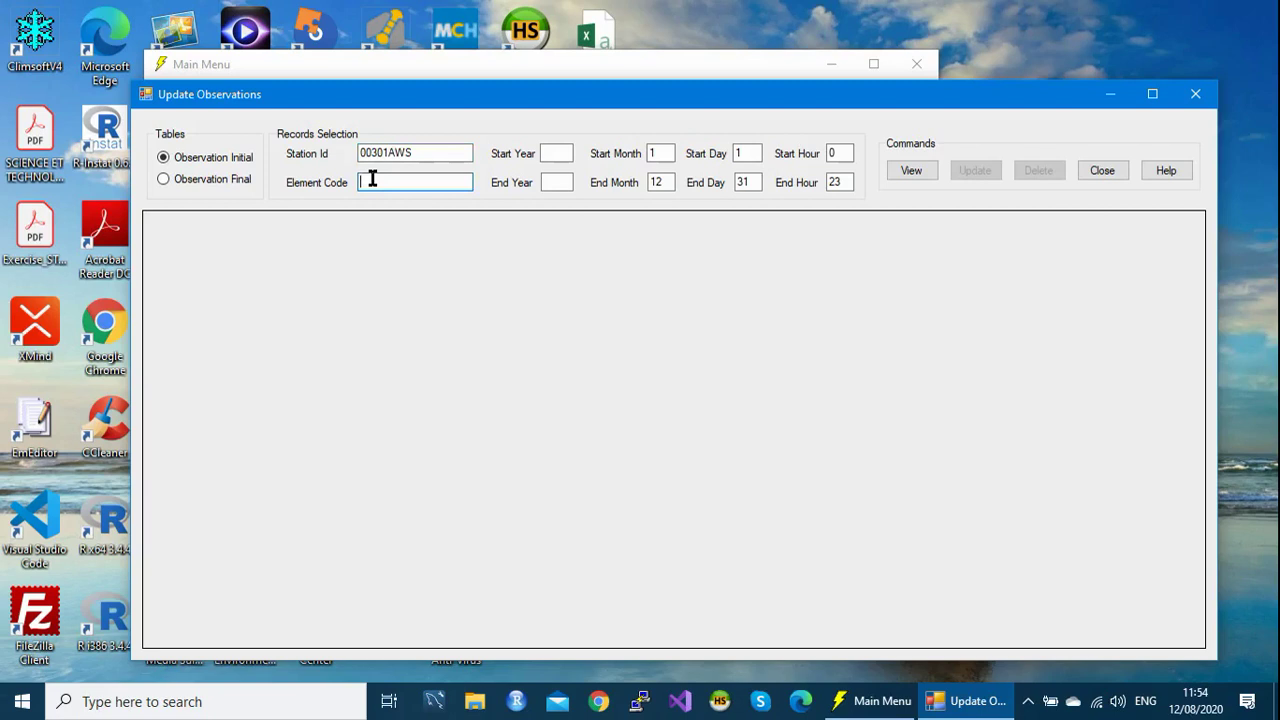
type("881")
left_click(548, 155)
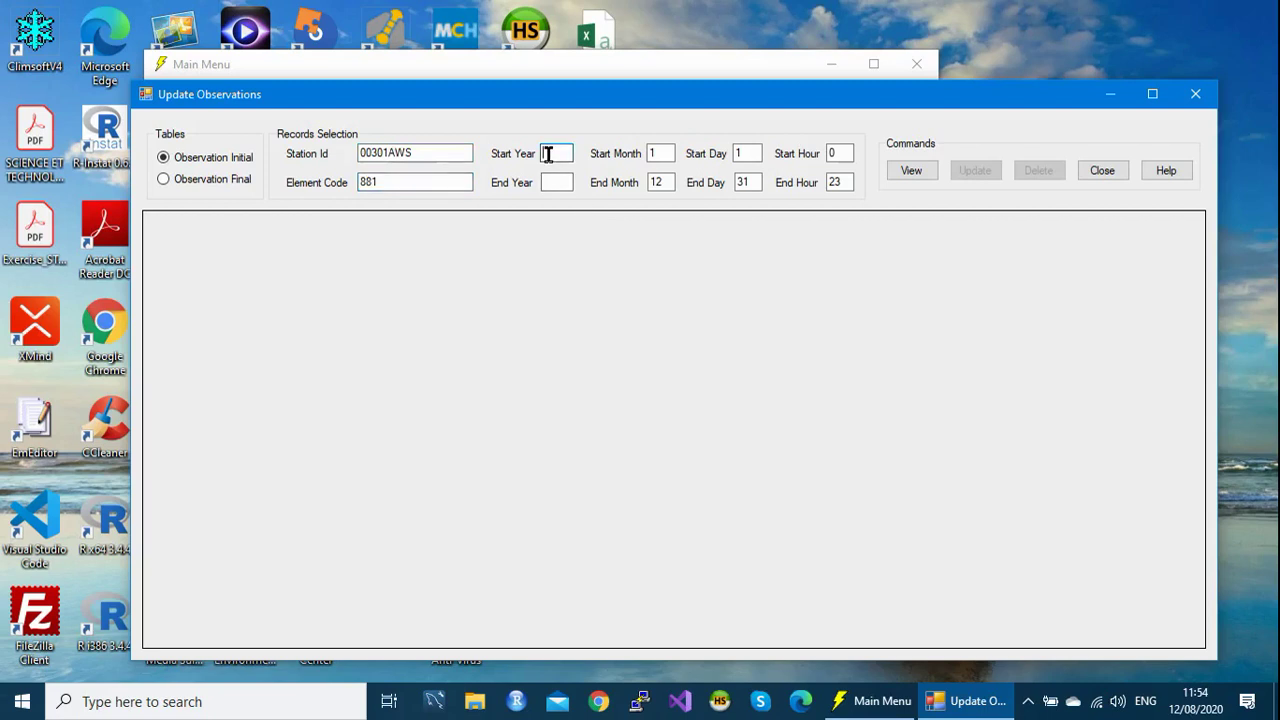
type("2010")
left_click(551, 181)
type("2015")
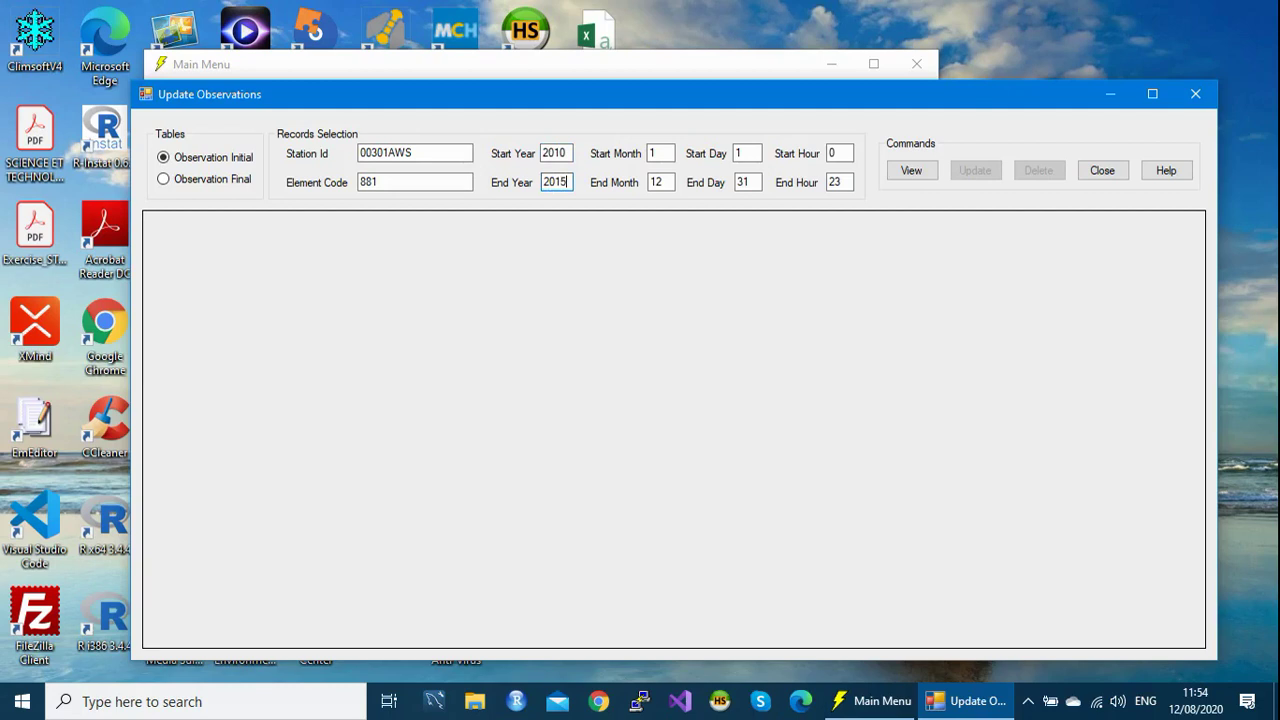
left_click(917, 173)
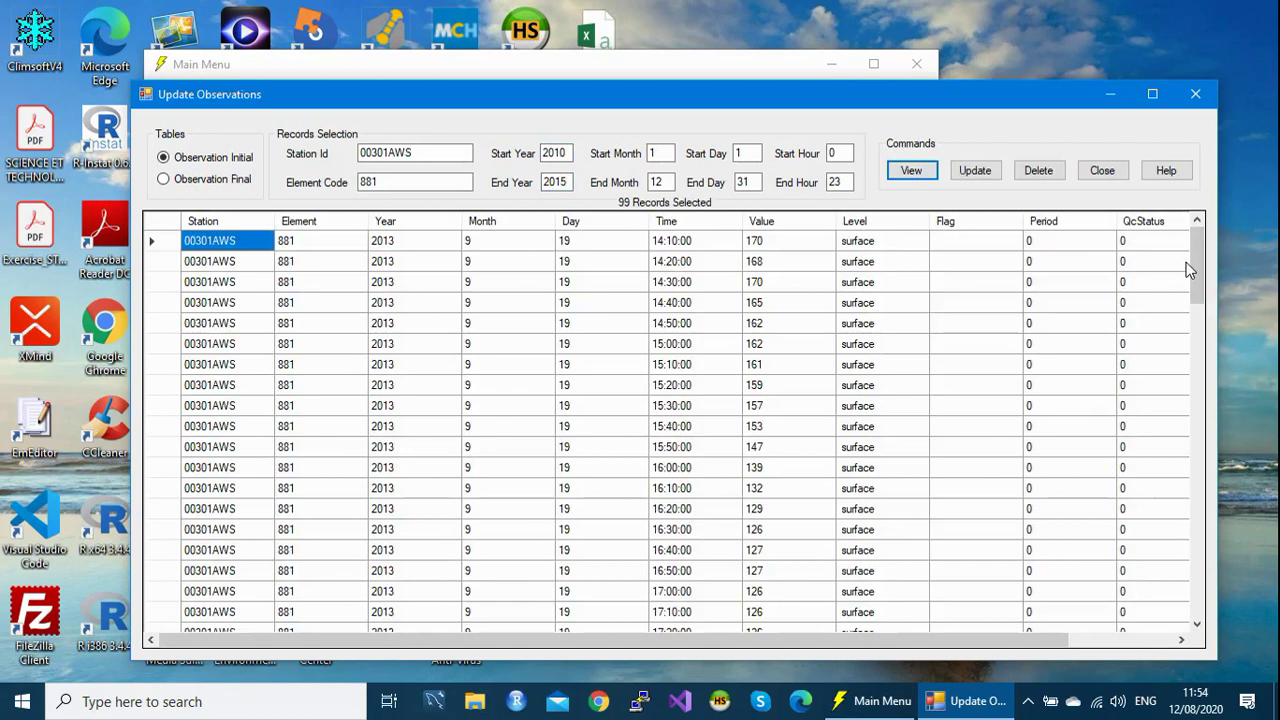
mouse_move(1190, 270)
left_mouse_down()
mouse_move(1220, 493)
mouse_move(1216, 600)
mouse_move(1180, 487)
mouse_move(1195, 250)
left_mouse_up()
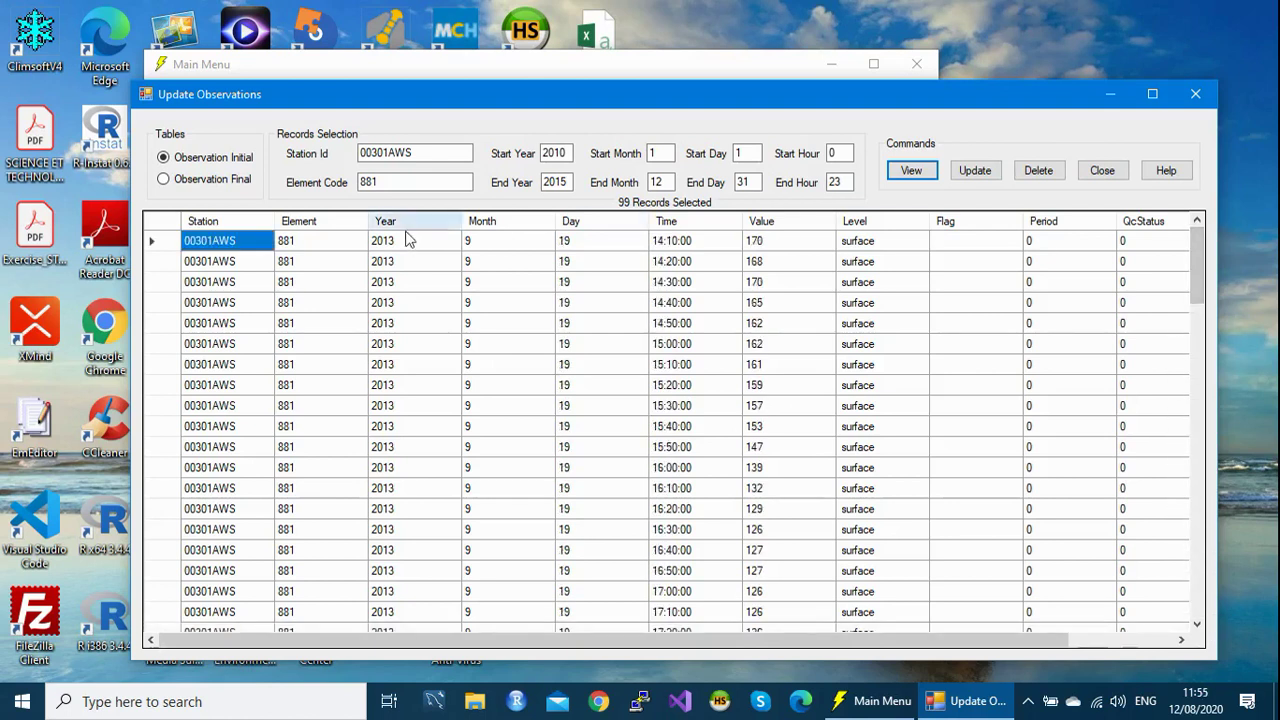
Change the element code to 884 and display that element's records for the same station and period
left_click_drag(384, 183, 352, 172)
type("88")
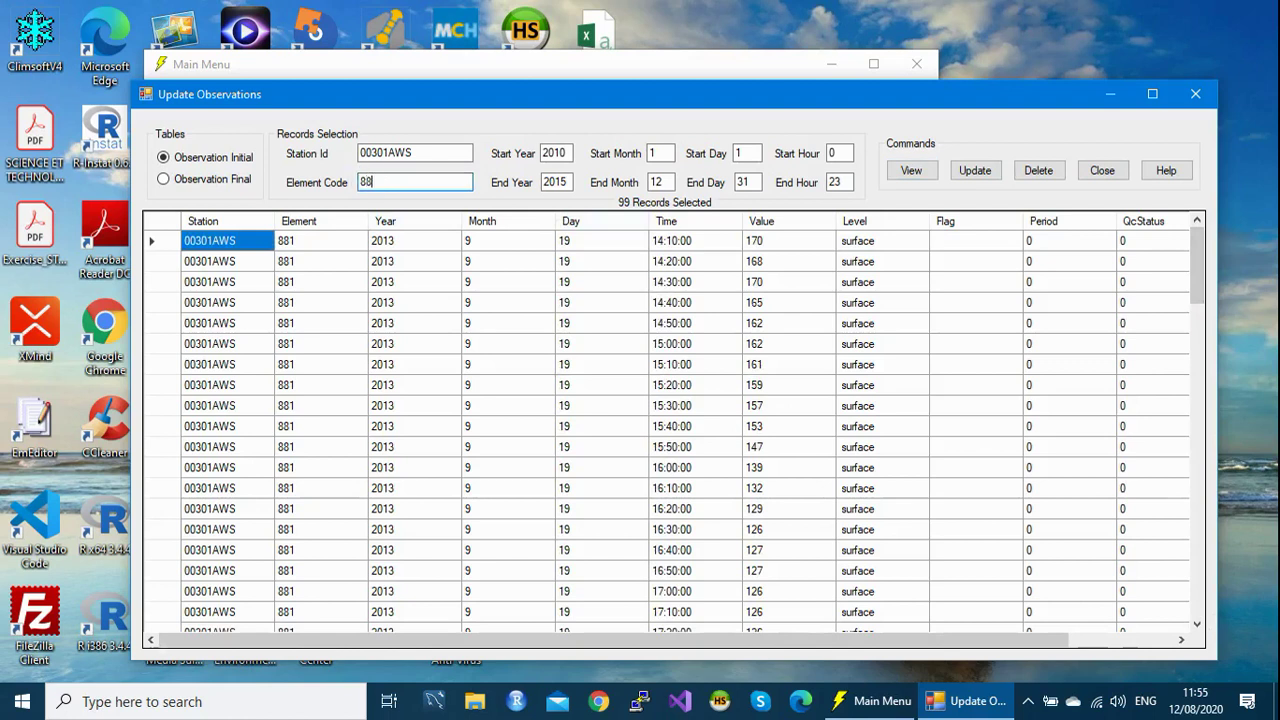
type("4")
left_click(910, 172)
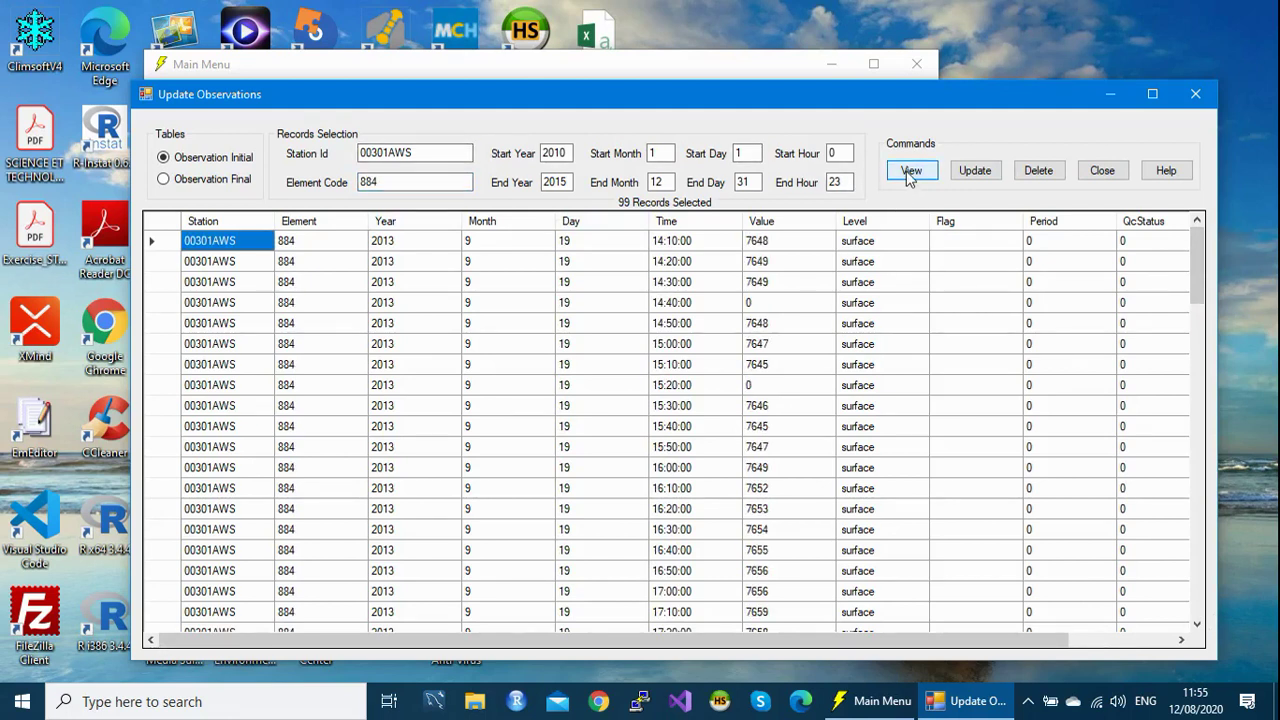
Change the element code to 893 and display that element's records for the same station and period
left_click(391, 181)
left_click_drag(391, 181, 337, 178)
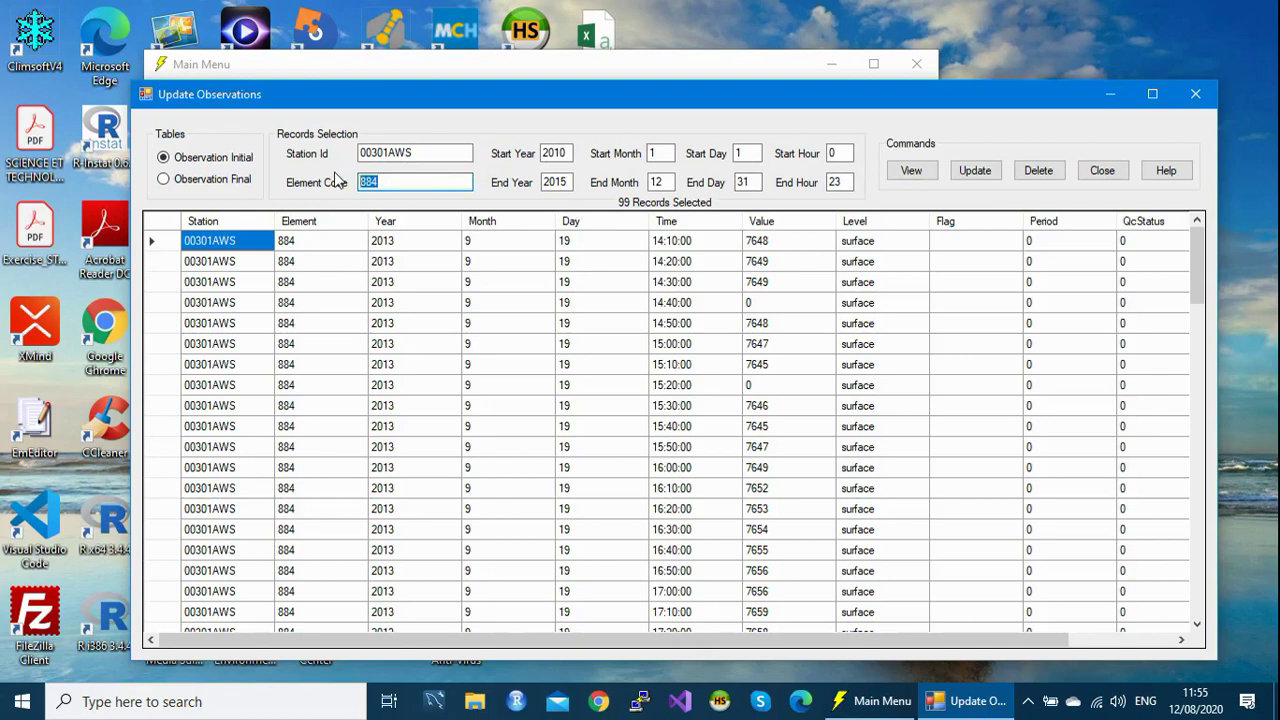
type("893")
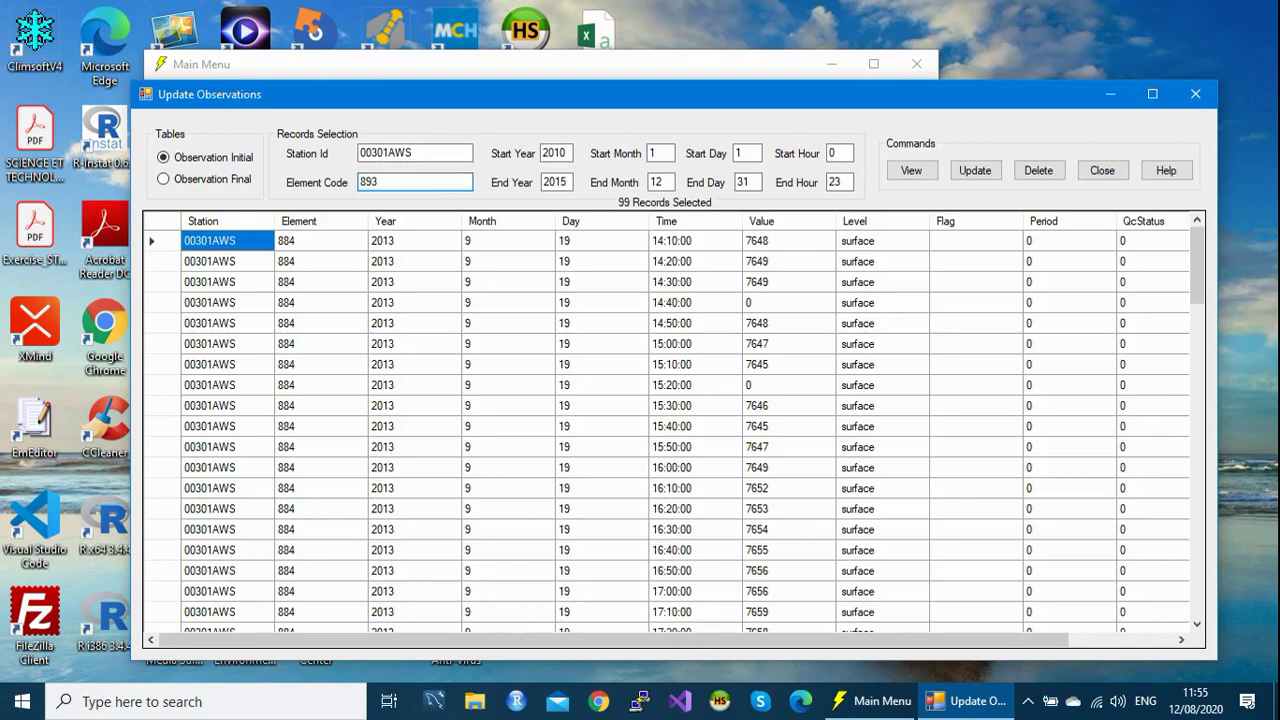
left_click(914, 172)
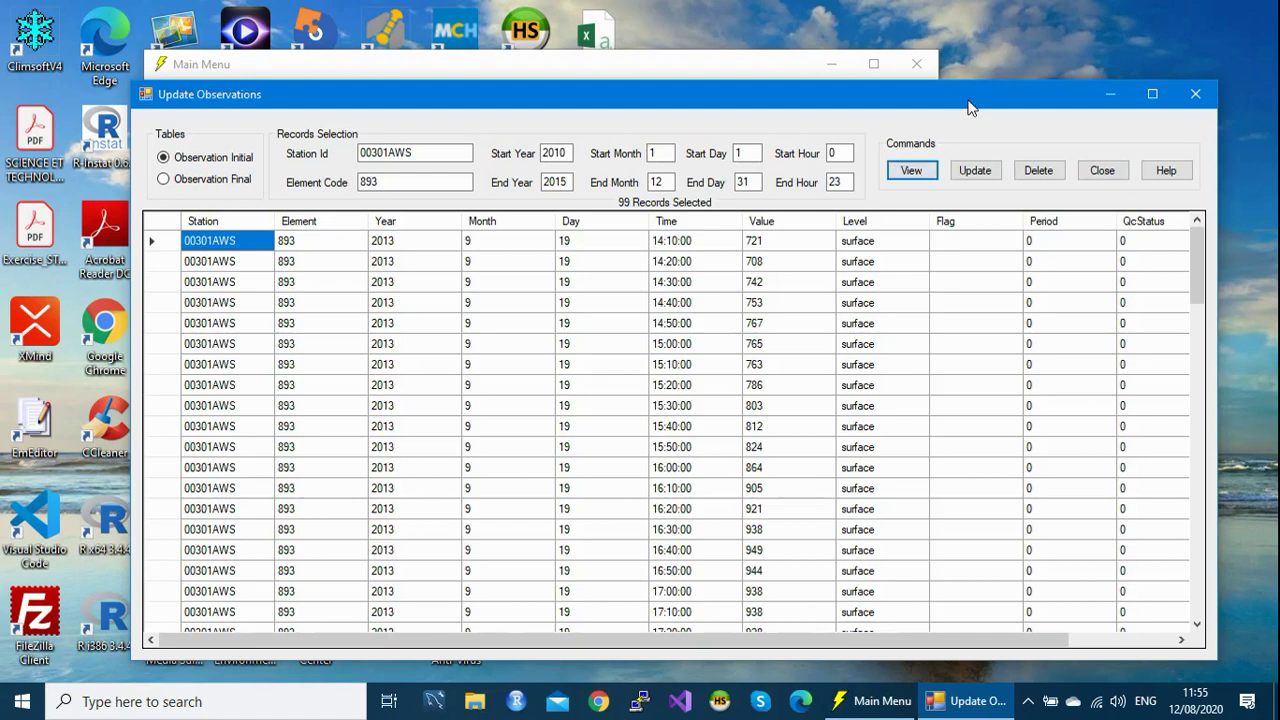
left_click_drag(969, 108, 966, 79)
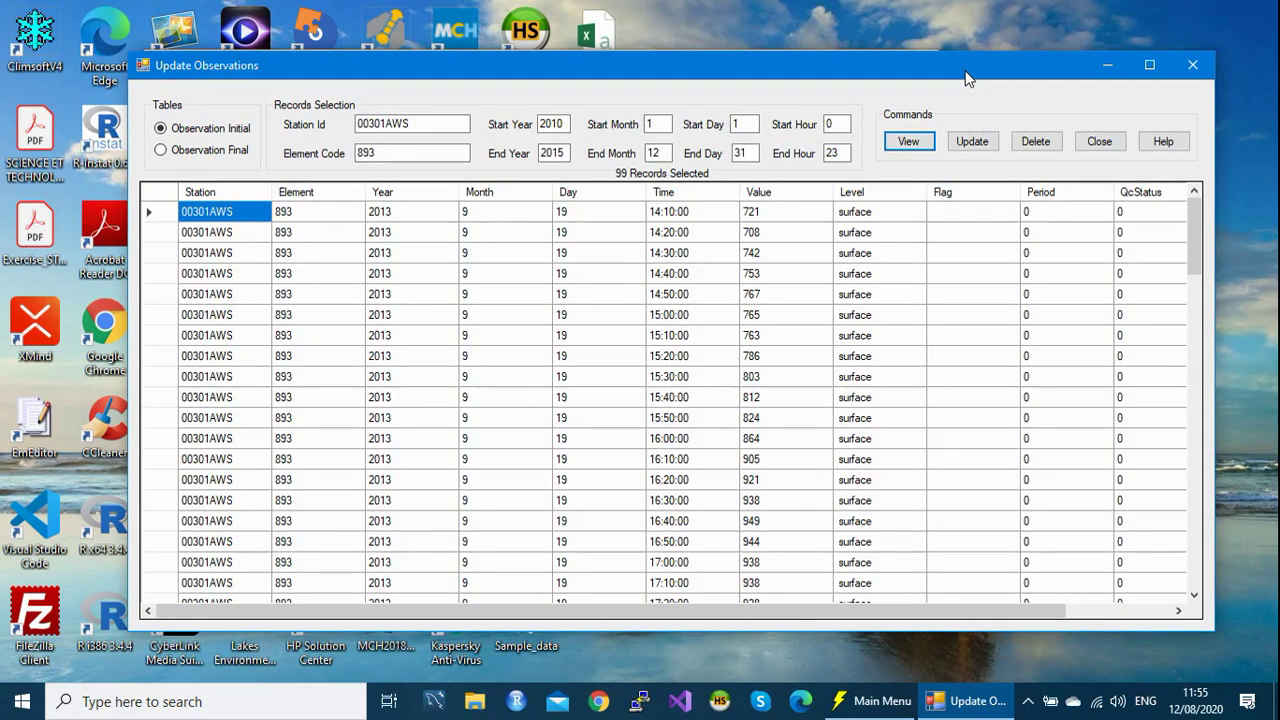